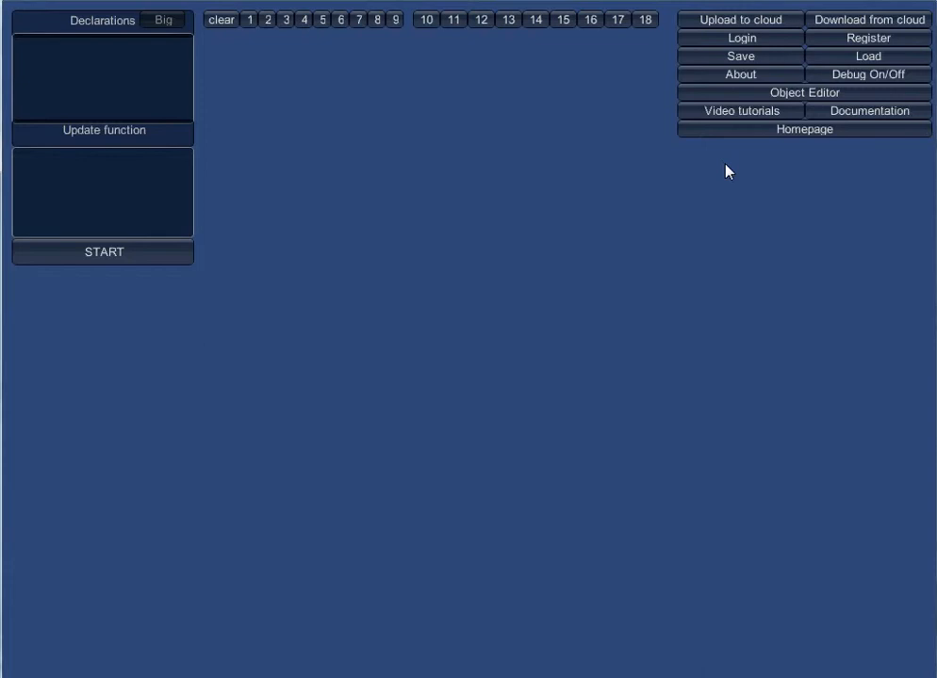
Open the object editor and load the PerspectiveTemplate.xml object.
{"action": "left_click", "coordinate": [817, 98]}
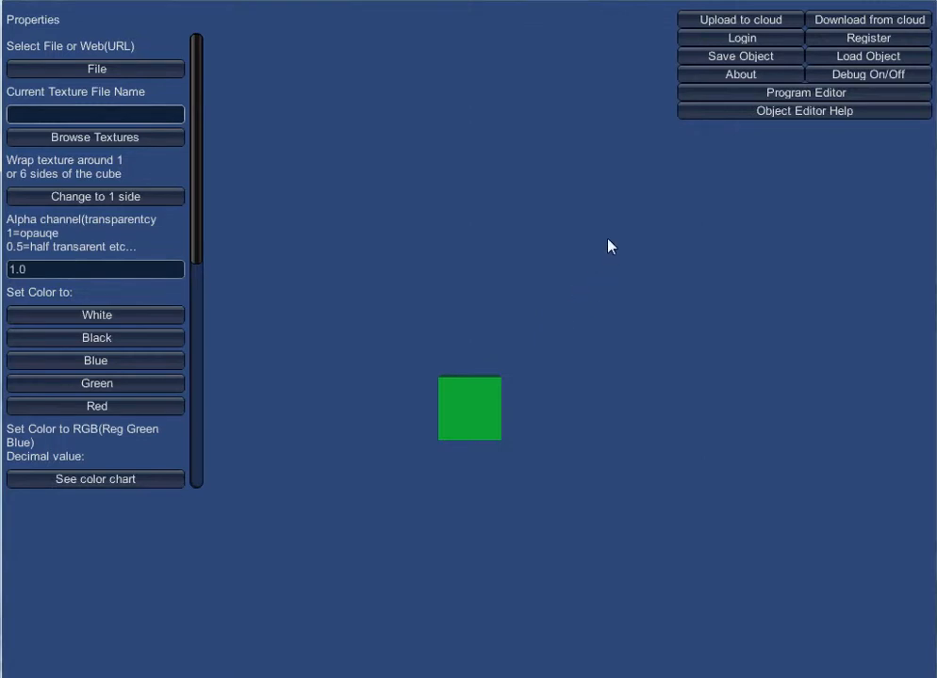
{"action": "left_click", "coordinate": [892, 58]}
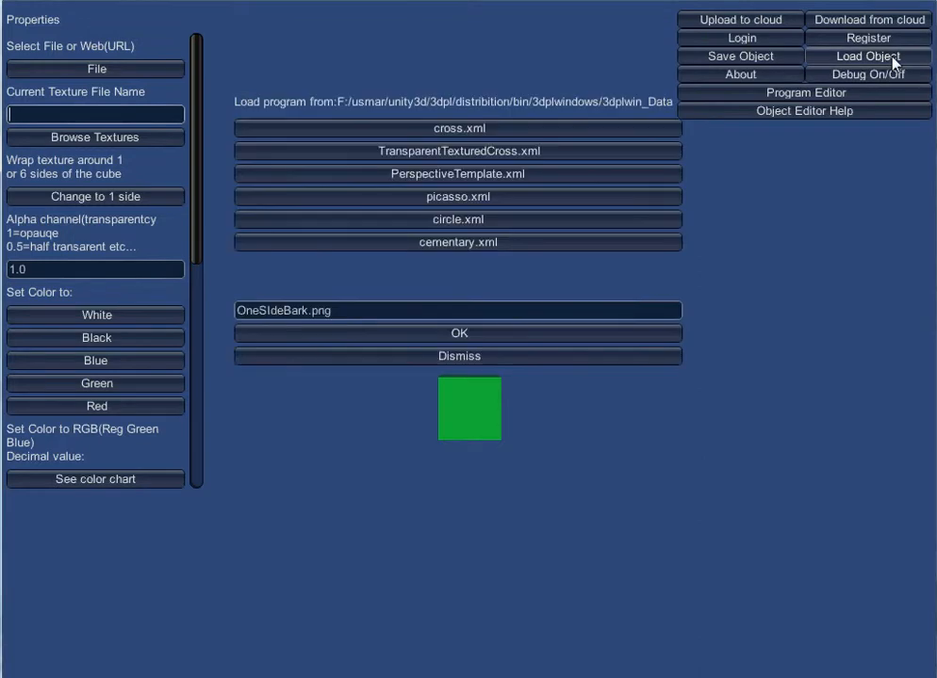
{"action": "left_click", "coordinate": [490, 179]}
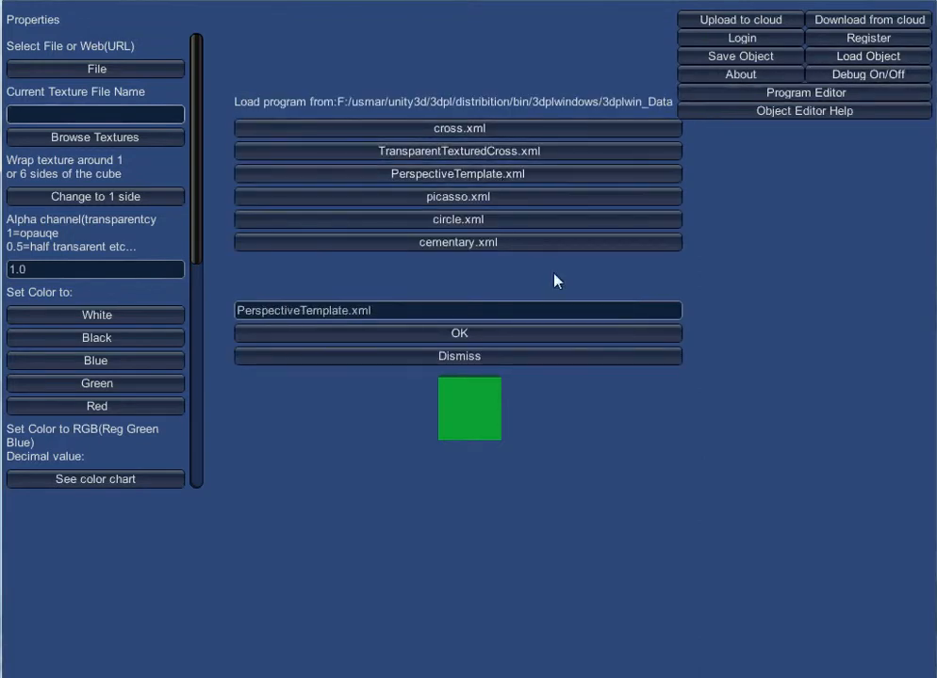
{"action": "left_click", "coordinate": [560, 334]}
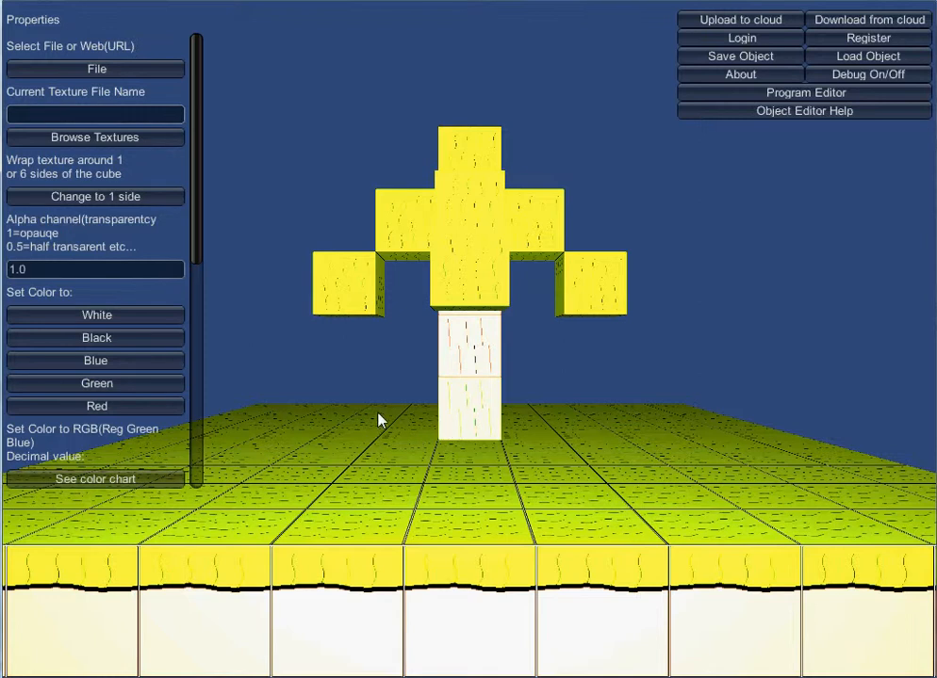
Turn on the green guide flash and turn off the static draw camera in the object properties.
{"action": "left_click_drag", "start_coordinate": [202, 231], "coordinate": [170, 461]}
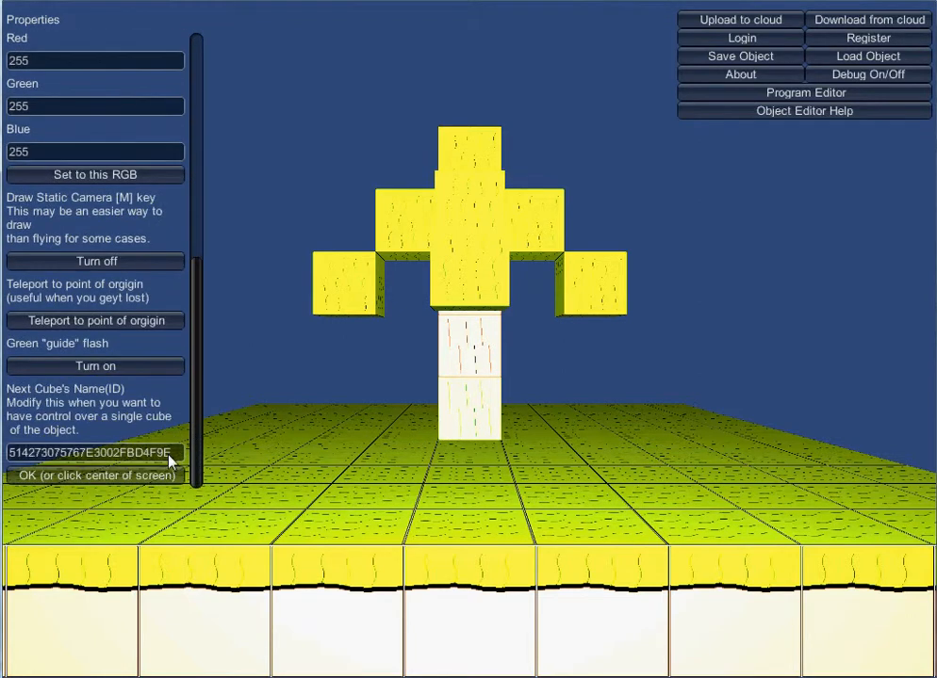
{"action": "left_click", "coordinate": [132, 370]}
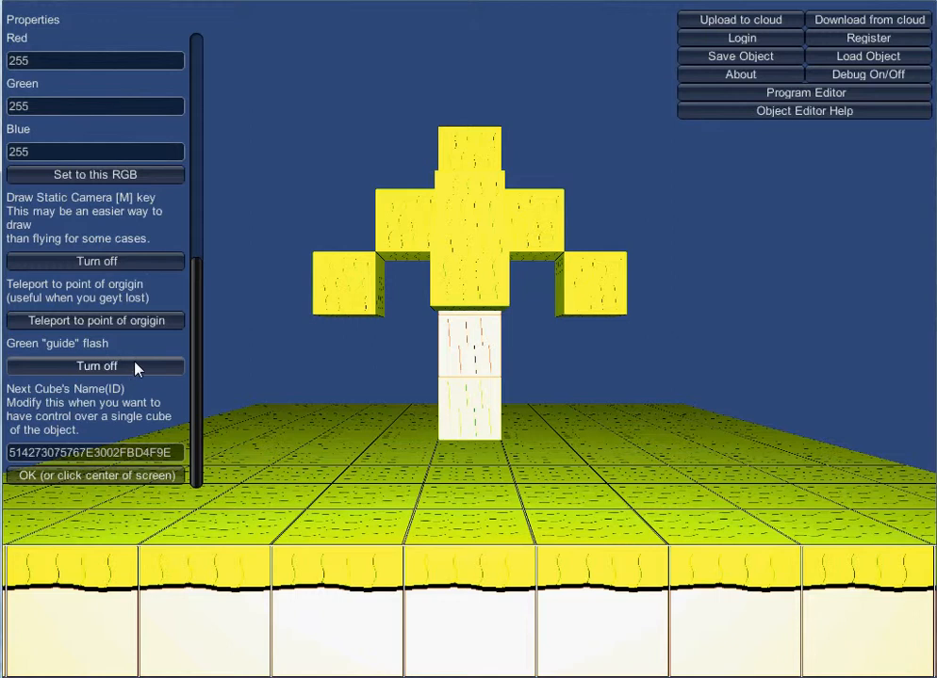
{"action": "left_click", "coordinate": [136, 263]}
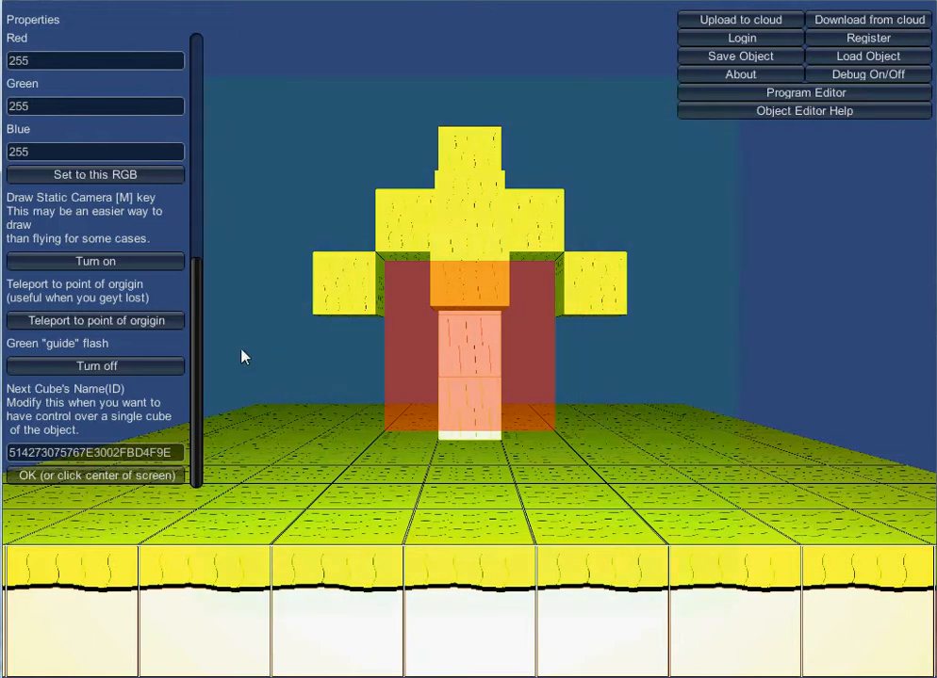
Toggle the green guide flash off and back on again.
{"action": "left_click", "coordinate": [168, 366]}
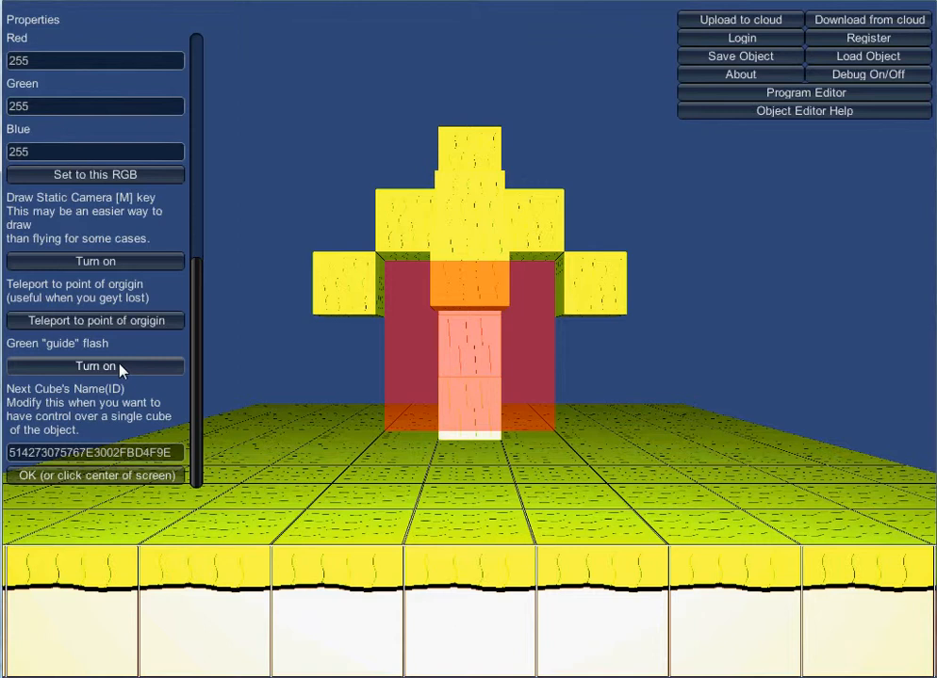
{"action": "left_click", "coordinate": [119, 367]}
{"action": "left_click", "coordinate": [119, 368]}
{"action": "left_click", "coordinate": [136, 371]}
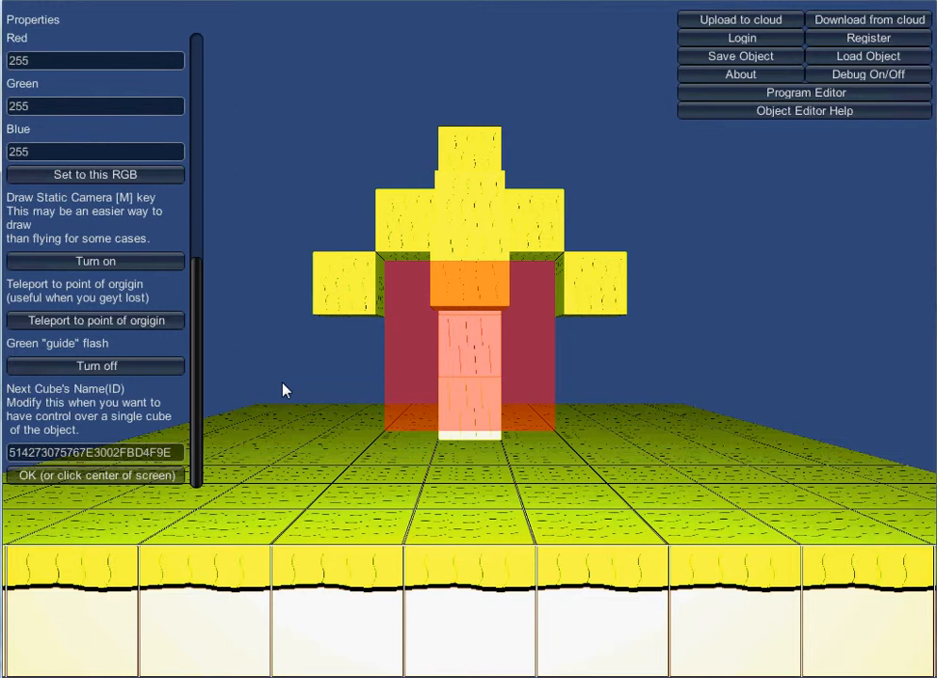
Fly beside the tree onto the ground plate and place a white cube there.
{"action": "key", "text": "Up"}
{"action": "key", "text": "Down"}
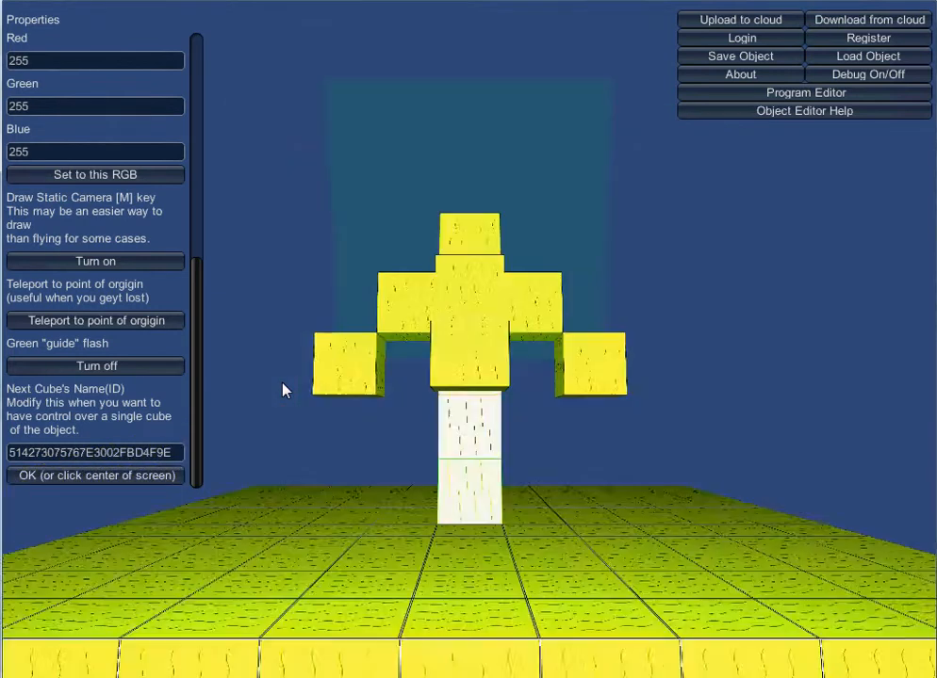
{"action": "key", "text": "Down"}
{"action": "key", "text": "Right"}
{"action": "key", "text": "w"}
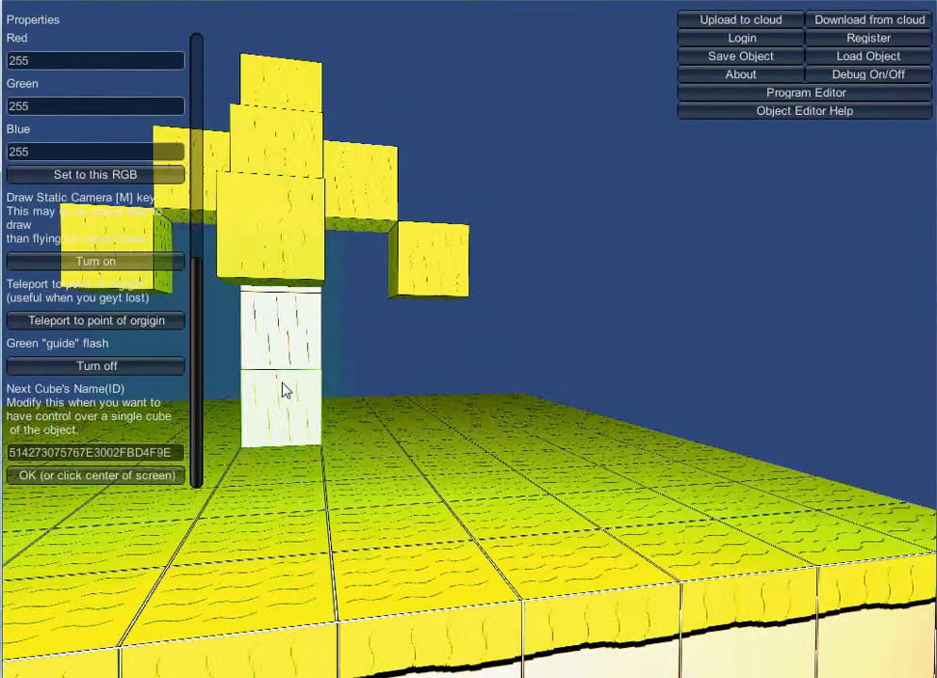
{"action": "key", "text": "Right"}
{"action": "key", "text": "Down"}
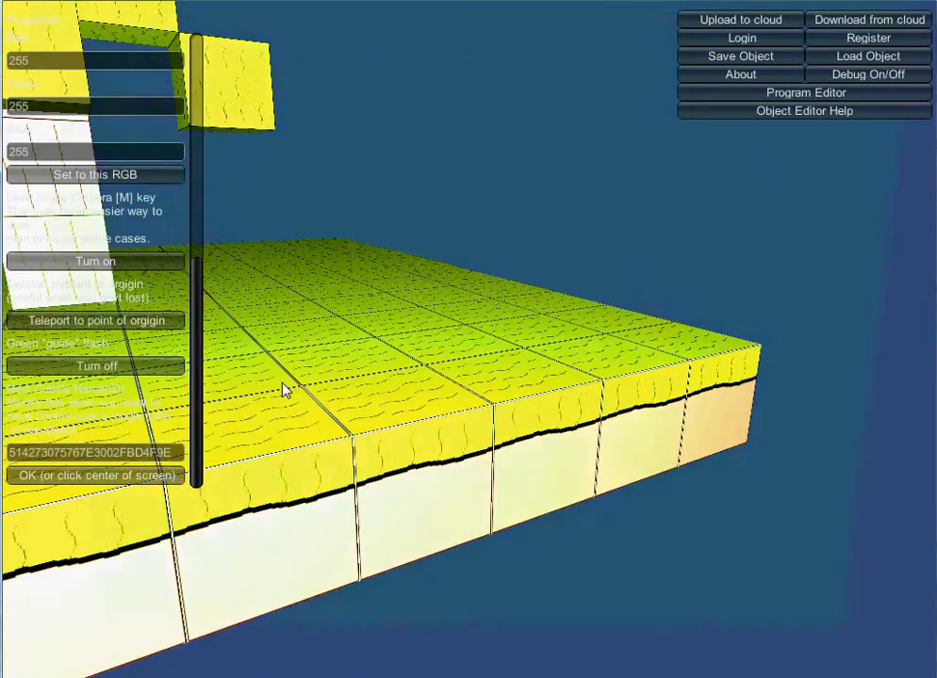
{"action": "key", "text": "w"}
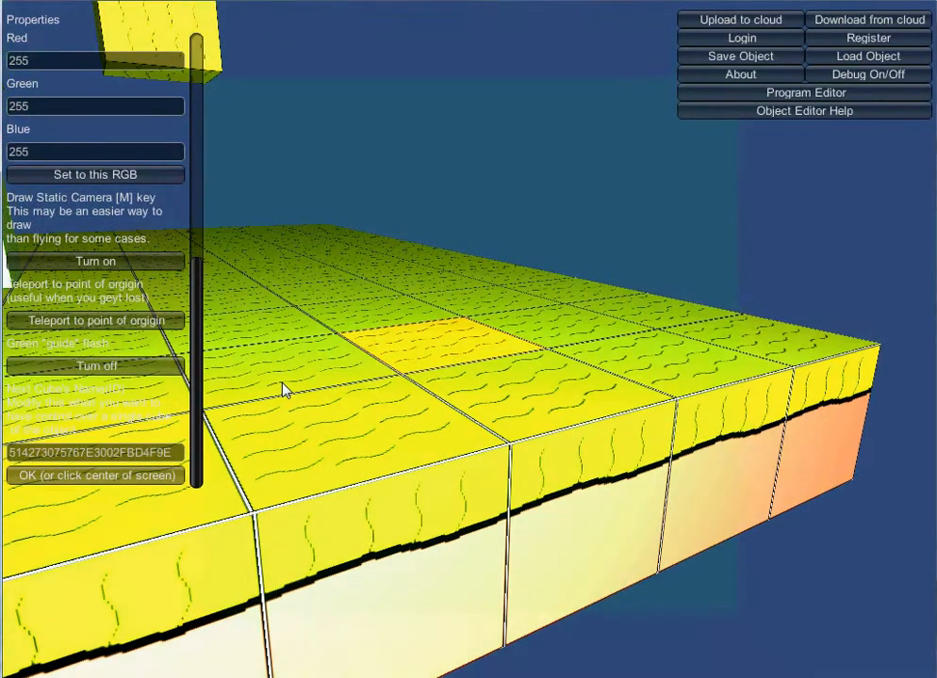
{"action": "key", "text": "Up"}
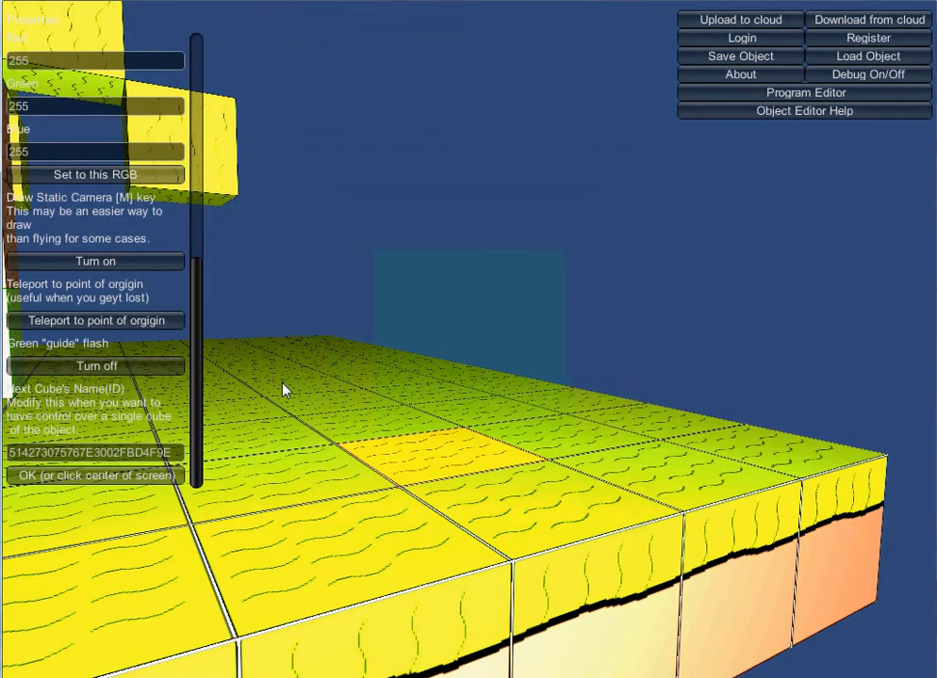
{"action": "key", "text": "space"}
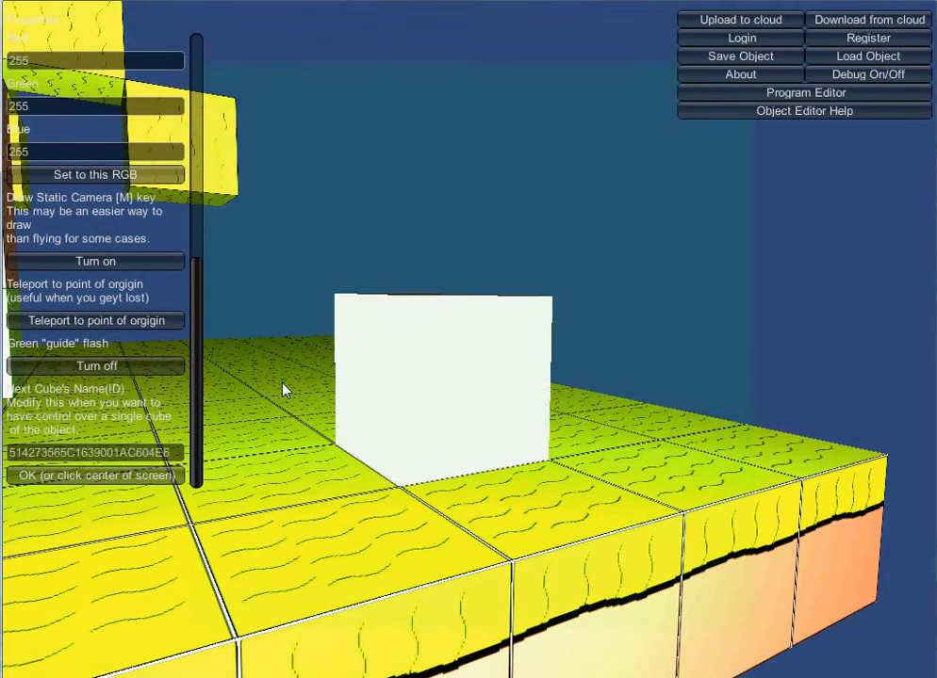
Stack further white cubes upward on the first one to build a white column.
{"action": "key", "text": "Up"}
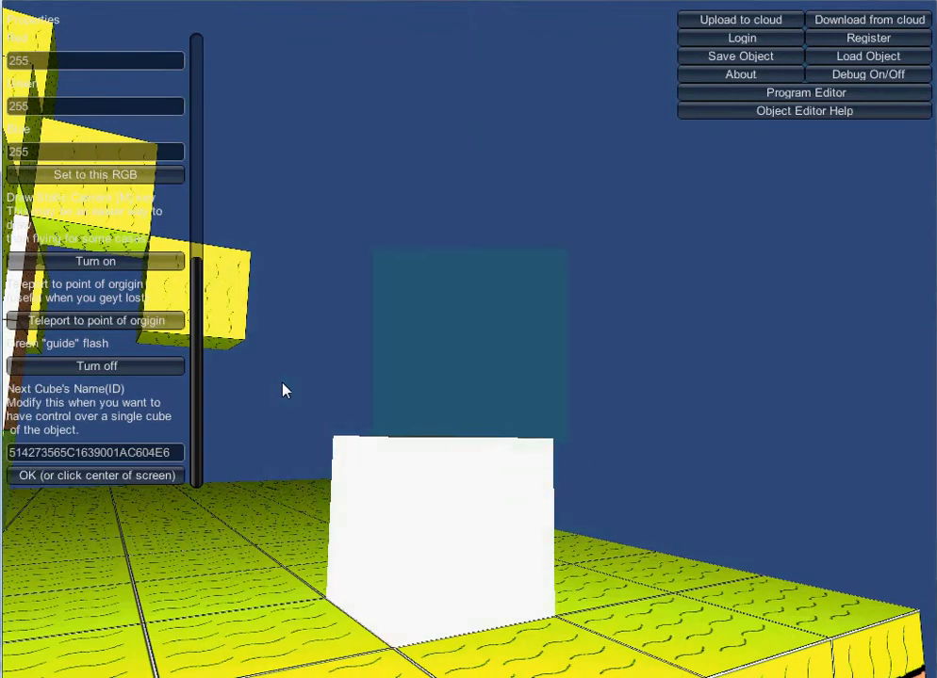
{"action": "key", "text": "space"}
{"action": "key", "text": "Up"}
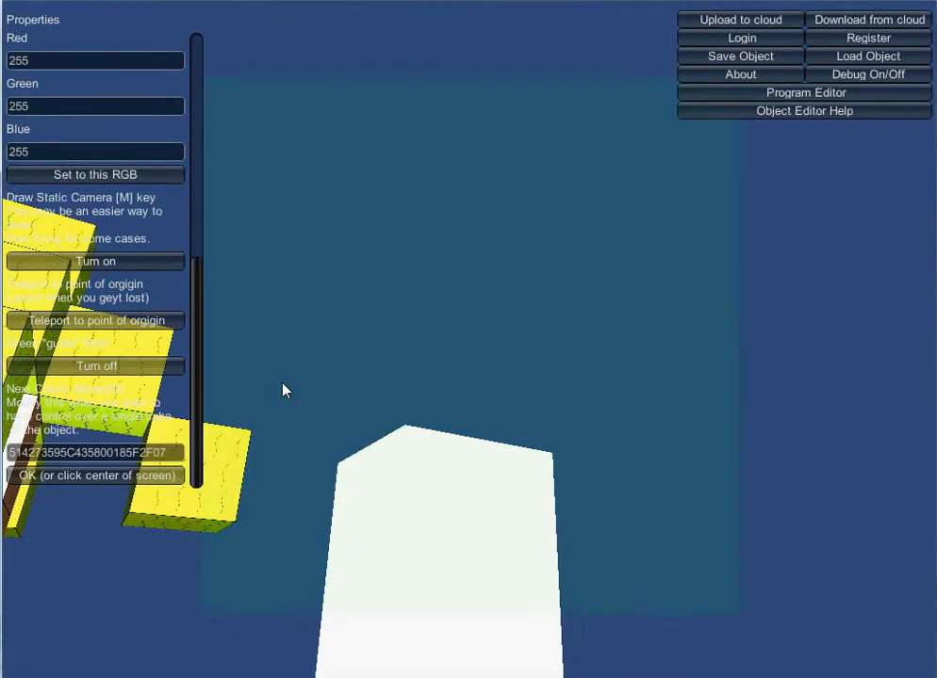
{"action": "key", "text": "space"}
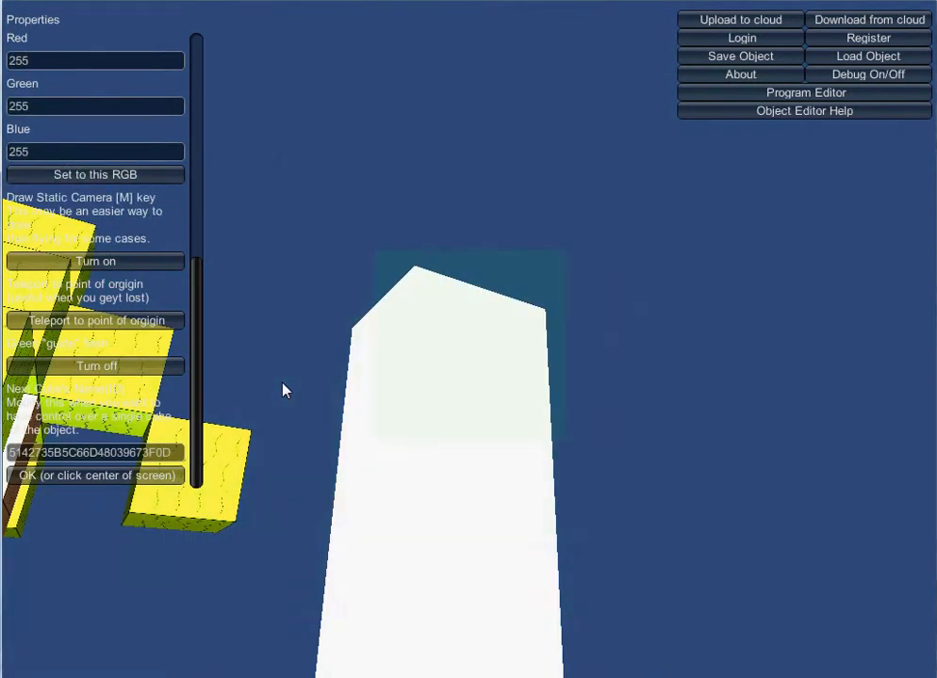
{"action": "key", "text": "Down"}
{"action": "key", "text": "space"}
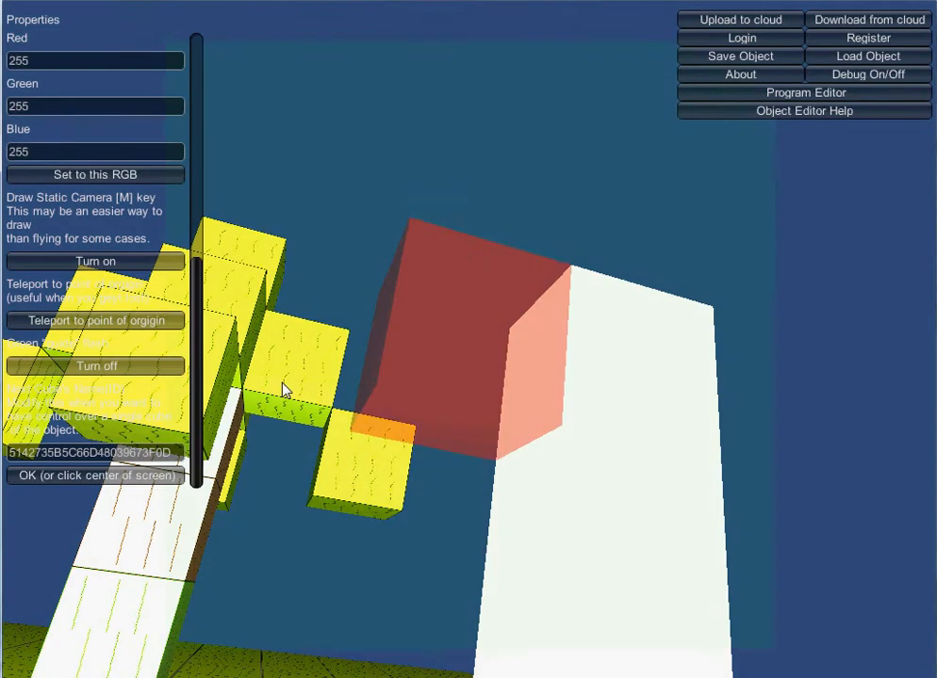
Extend the top of the white column sideways with additional white cubes.
{"action": "key", "text": "Right"}
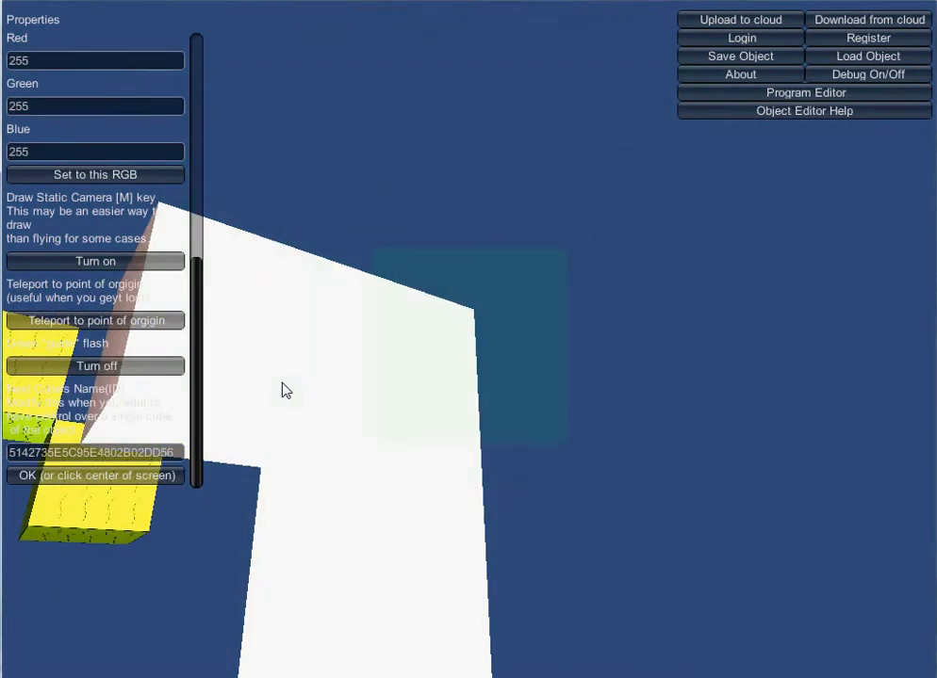
{"action": "key", "text": "Right"}
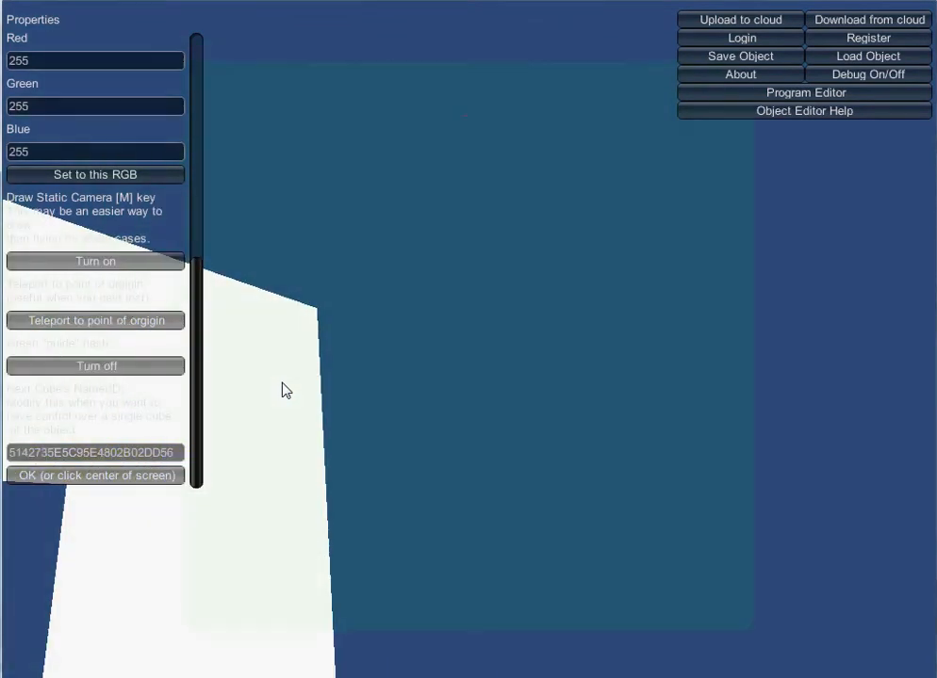
{"action": "key", "text": "space"}
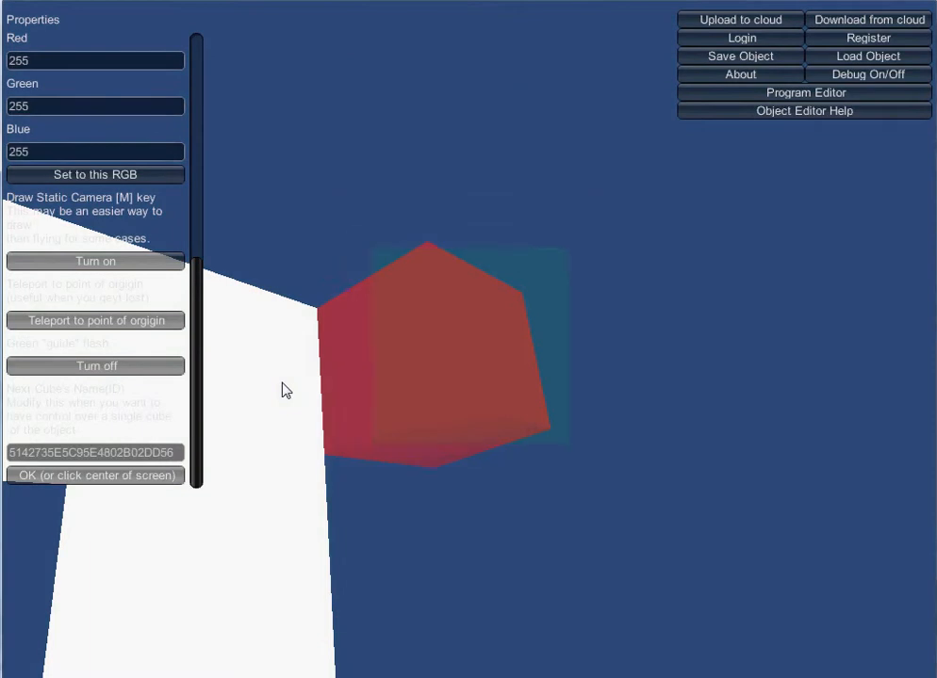
{"action": "key", "text": "Up"}
{"action": "key", "text": "Left"}
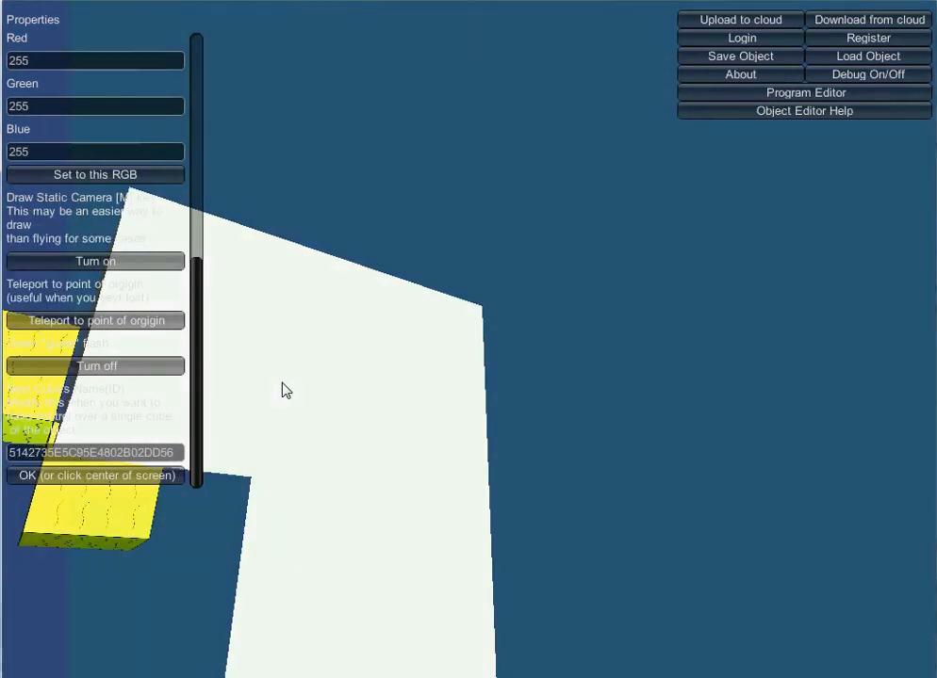
{"action": "key", "text": "space"}
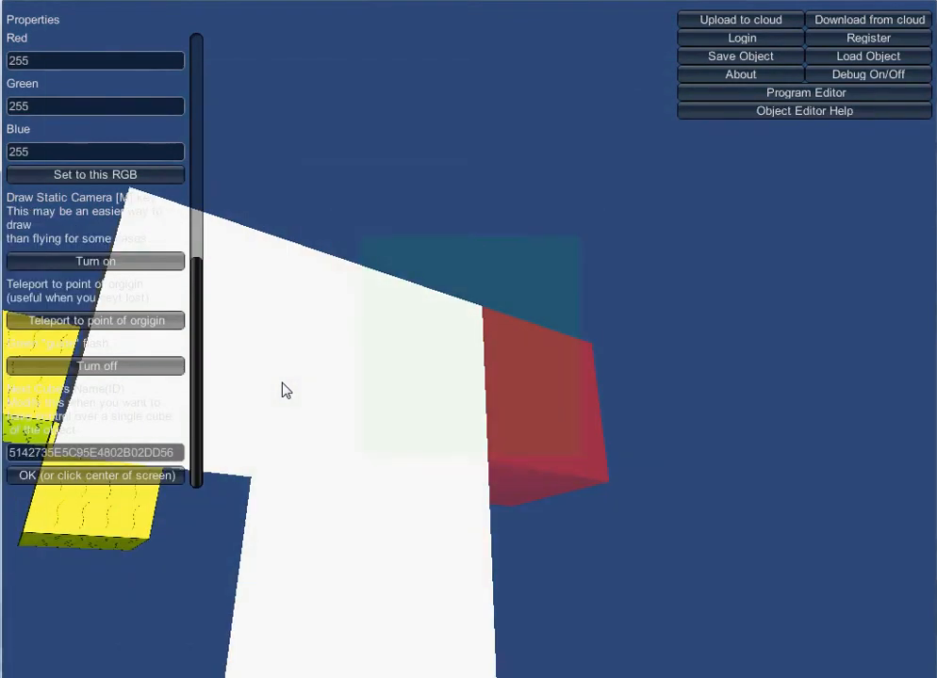
{"action": "key", "text": "space"}
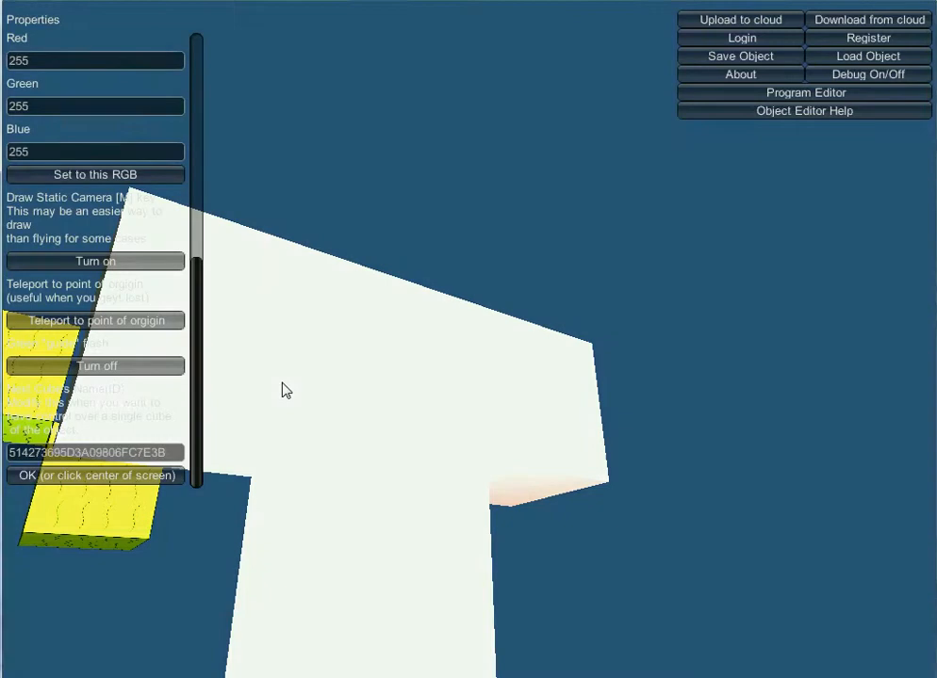
Add another white cube to the upper part of the white structure.
{"action": "key", "text": "Left"}
{"action": "key", "text": "Right"}
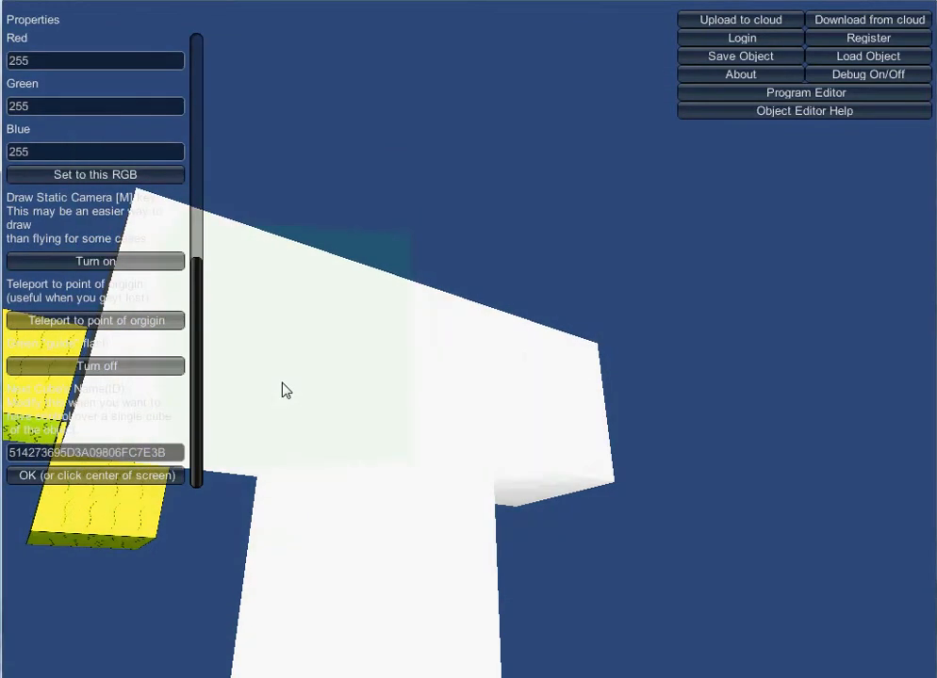
{"action": "key", "text": "Left"}
{"action": "key", "text": "Up"}
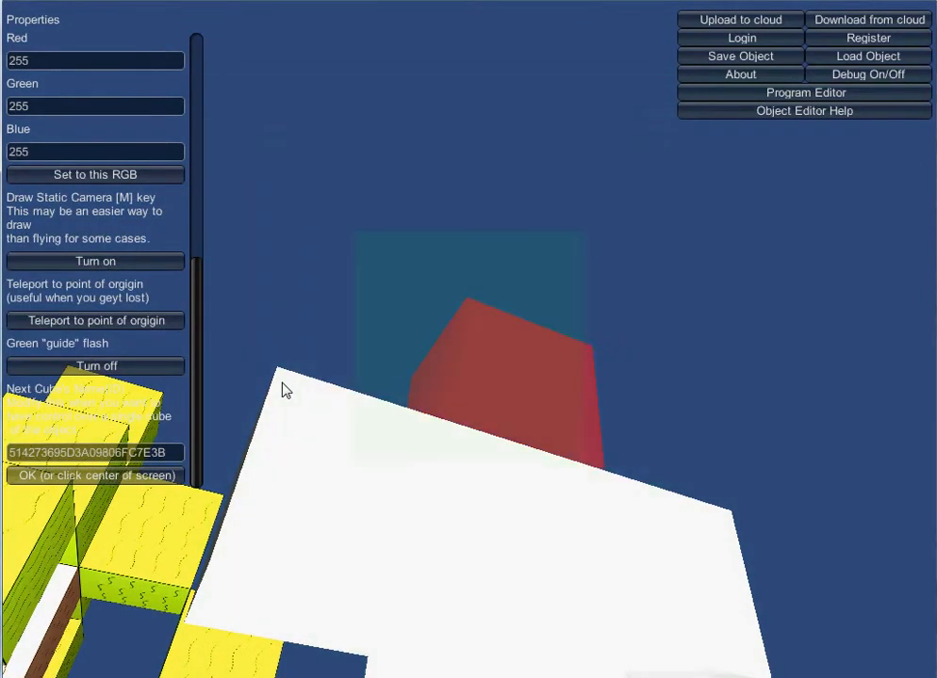
{"action": "key", "text": "space"}
Fly around the scene to examine the new white structure and the ground from several angles.
{"action": "key", "text": "Left"}
{"action": "key", "text": "Down"}
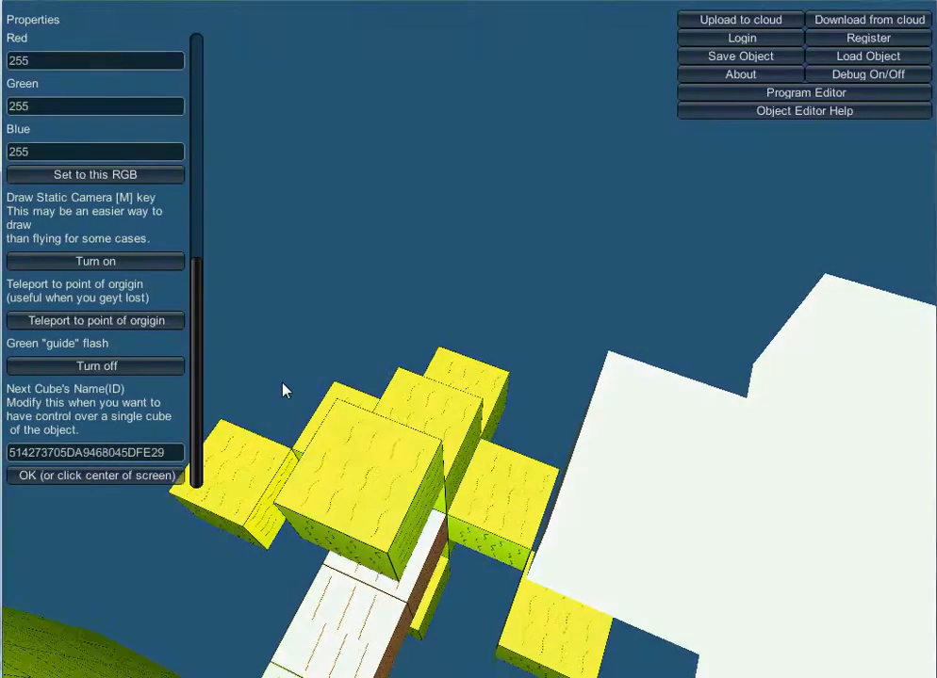
{"action": "key", "text": "s"}
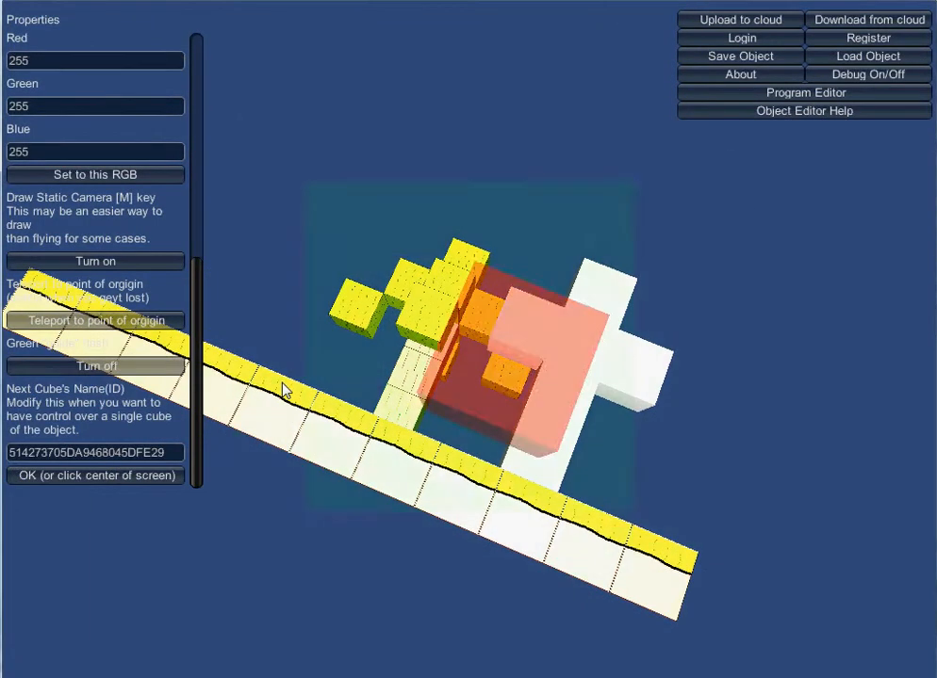
{"action": "key", "text": "Left"}
{"action": "key", "text": "Right"}
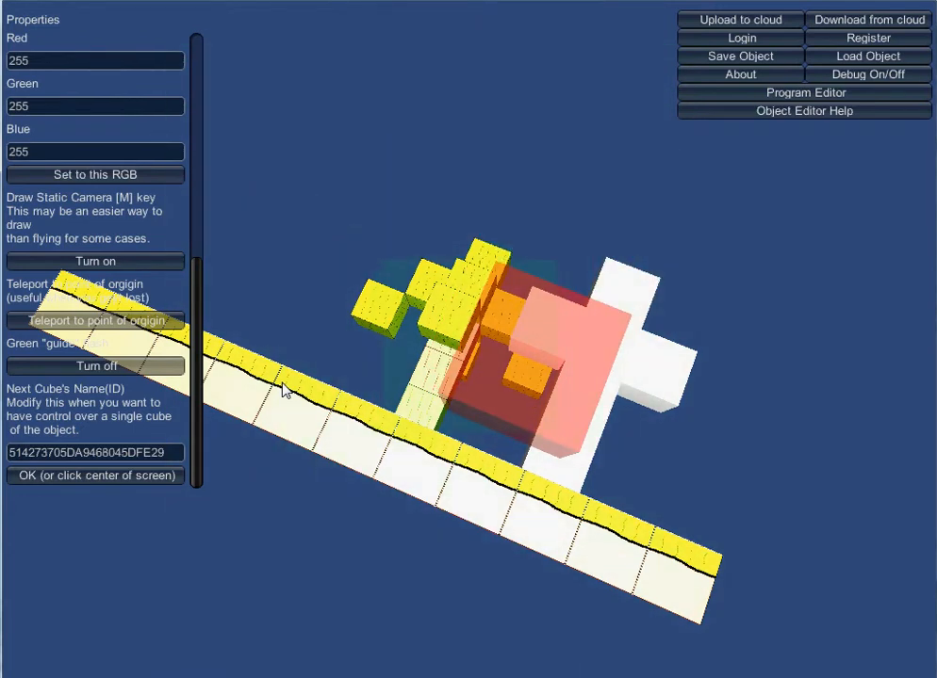
{"action": "key", "text": "Left"}
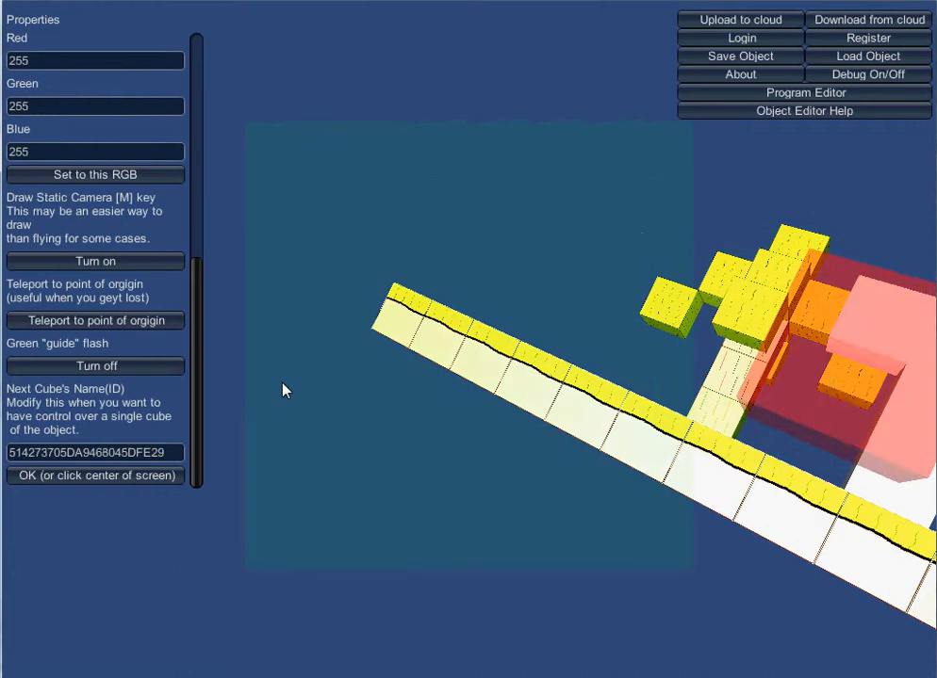
{"action": "key", "text": "Left"}
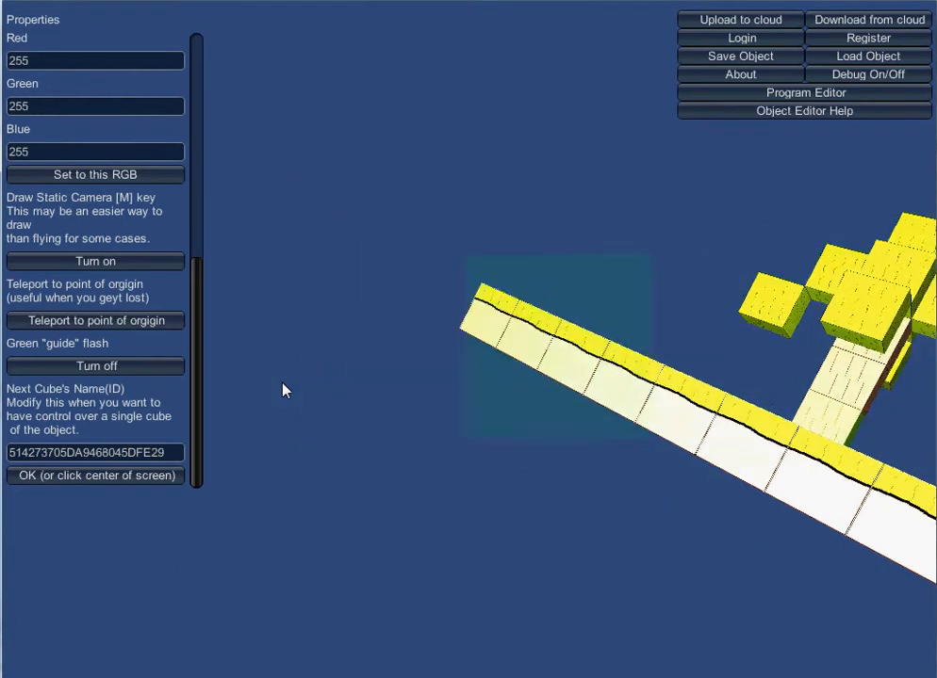
{"action": "key", "text": "Left"}
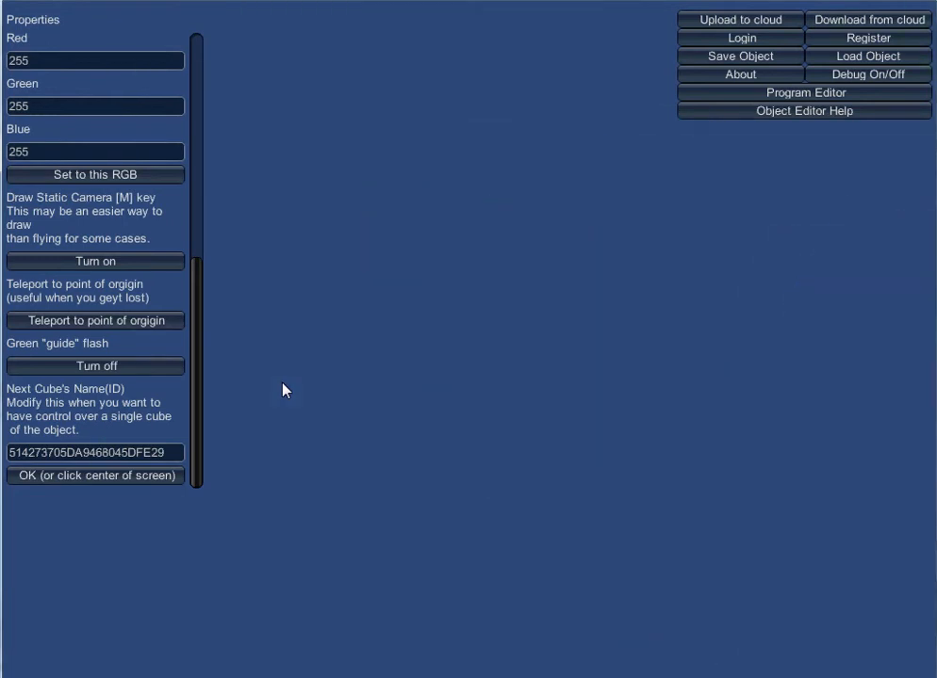
{"action": "key", "text": "Right"}
{"action": "key", "text": "Left"}
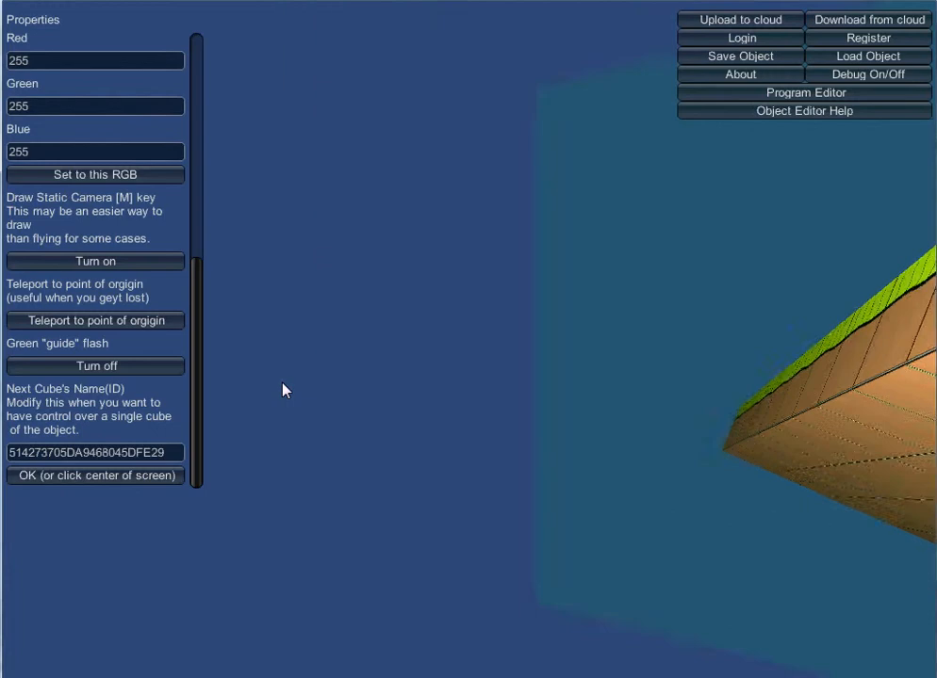
{"action": "key", "text": "Left"}
{"action": "key", "text": "Right"}
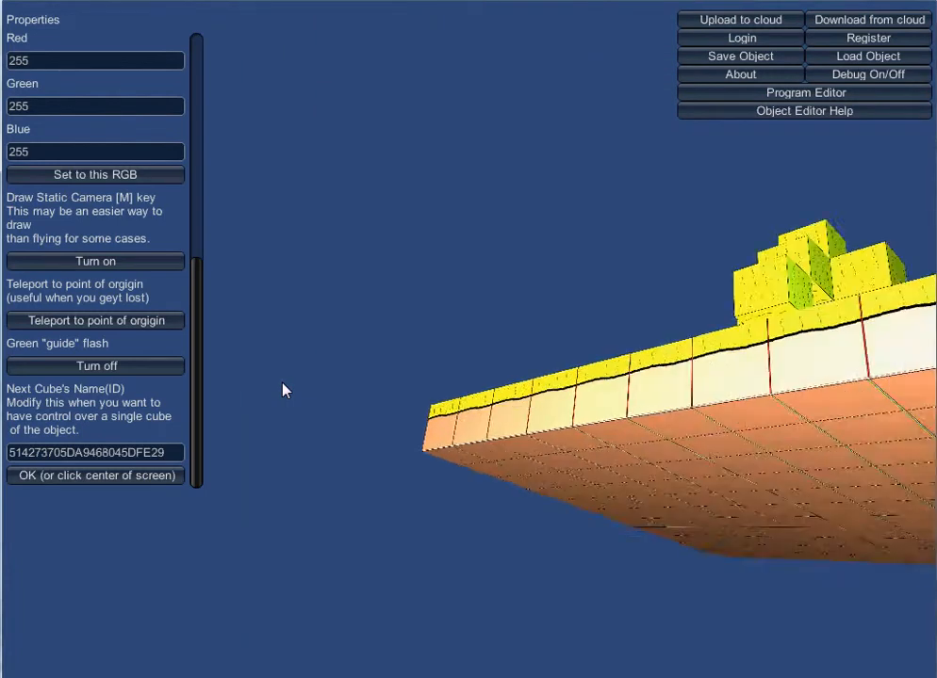
Switch on the static drawing camera and place a white cube on the ground beside the base of the white column.
{"action": "key", "text": "Down"}
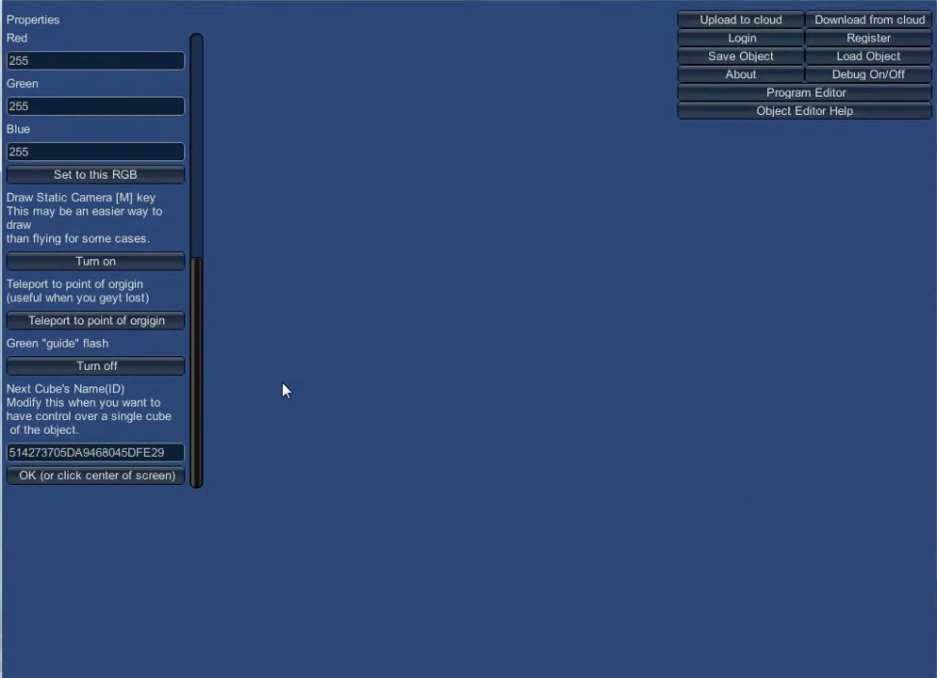
{"action": "key", "text": "Up"}
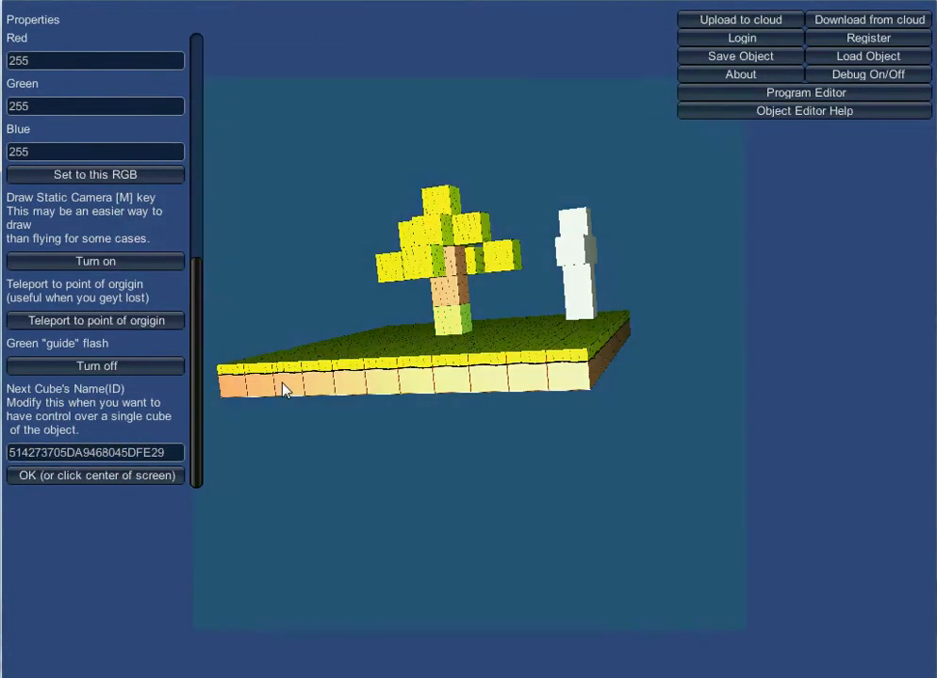
{"action": "key", "text": "w"}
{"action": "key", "text": "Left"}
{"action": "key", "text": "Right"}
{"action": "key", "text": "w"}
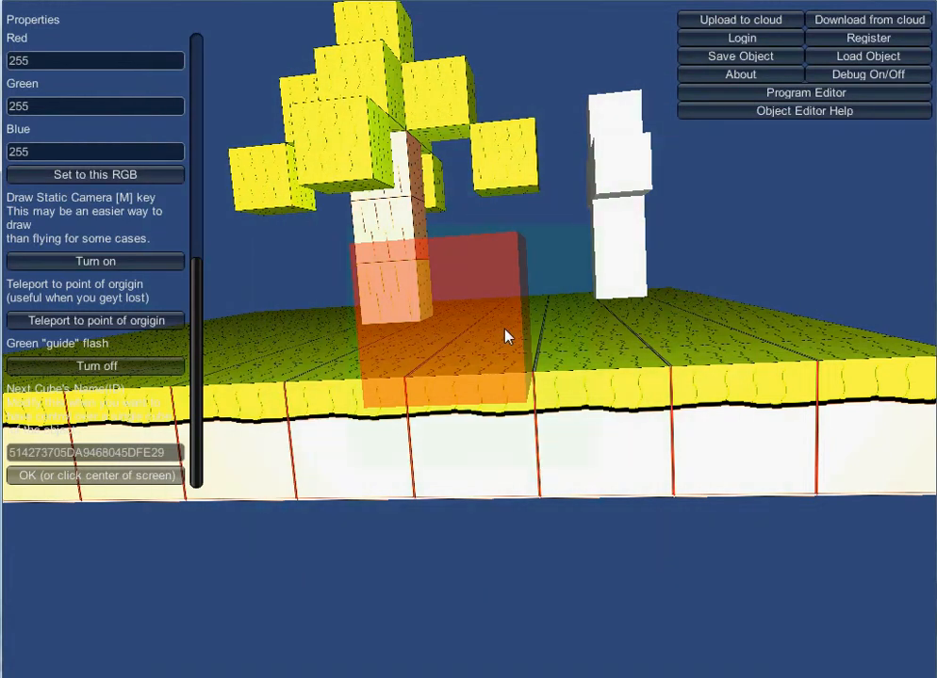
{"action": "key", "text": "m"}
{"action": "key", "text": "s"}
{"action": "key", "text": "s"}
{"action": "key", "text": "w"}
{"action": "key", "text": "w"}
{"action": "key", "text": "w"}
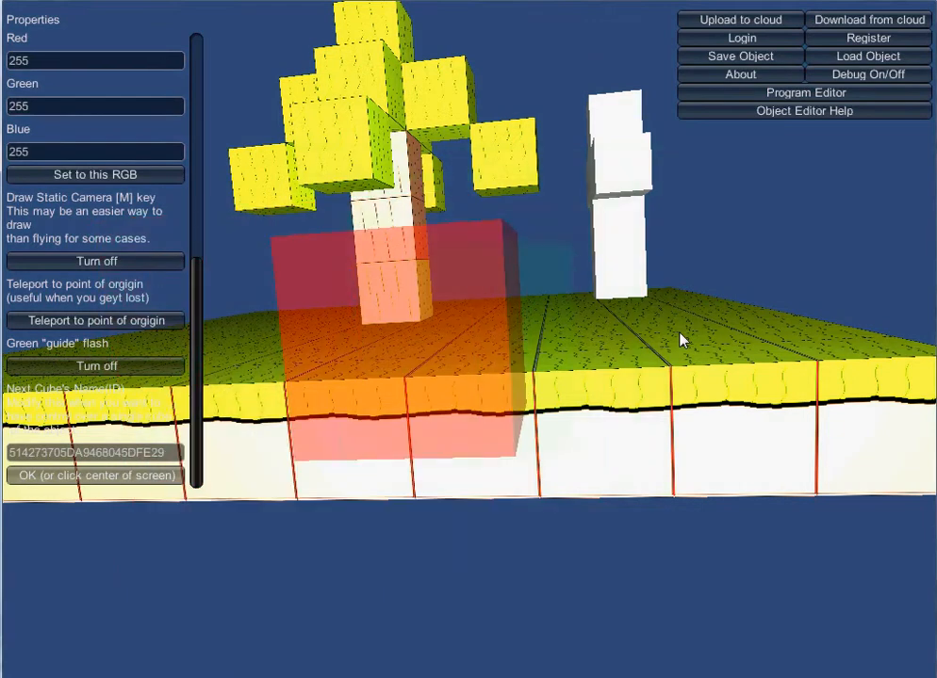
{"action": "key", "text": "w"}
{"action": "key", "text": "q"}
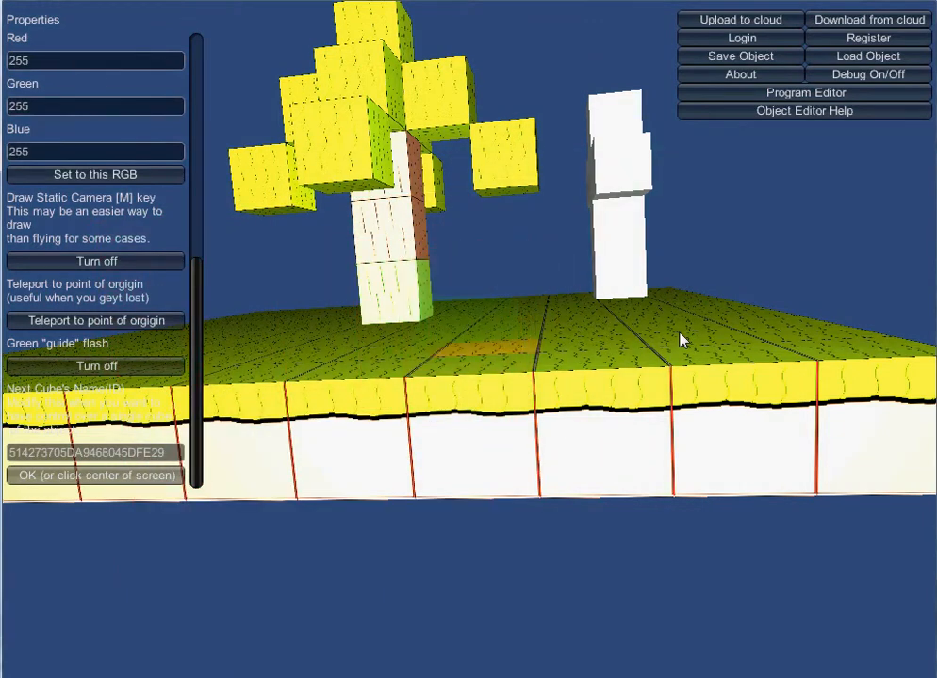
{"action": "key", "text": "e"}
{"action": "key", "text": "d"}
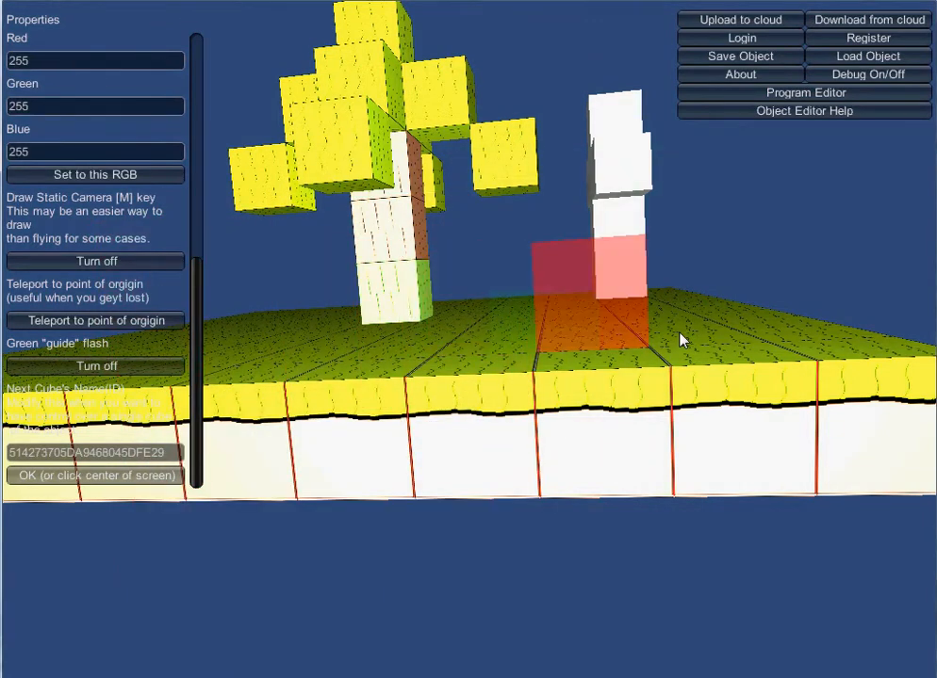
{"action": "key", "text": "e"}
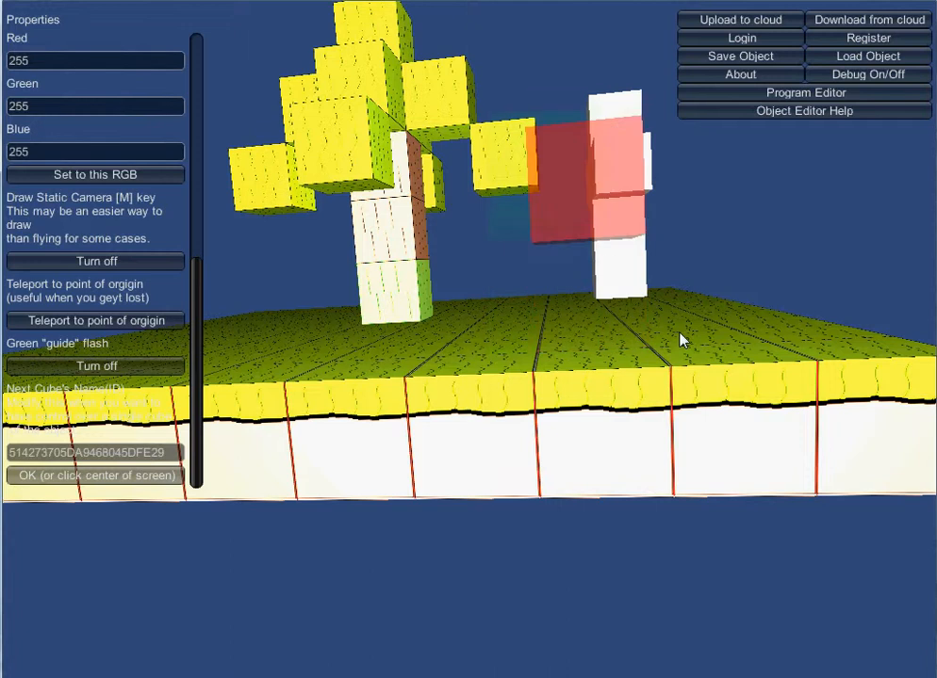
{"action": "key", "text": "e"}
{"action": "key", "text": "q"}
{"action": "key", "text": "q"}
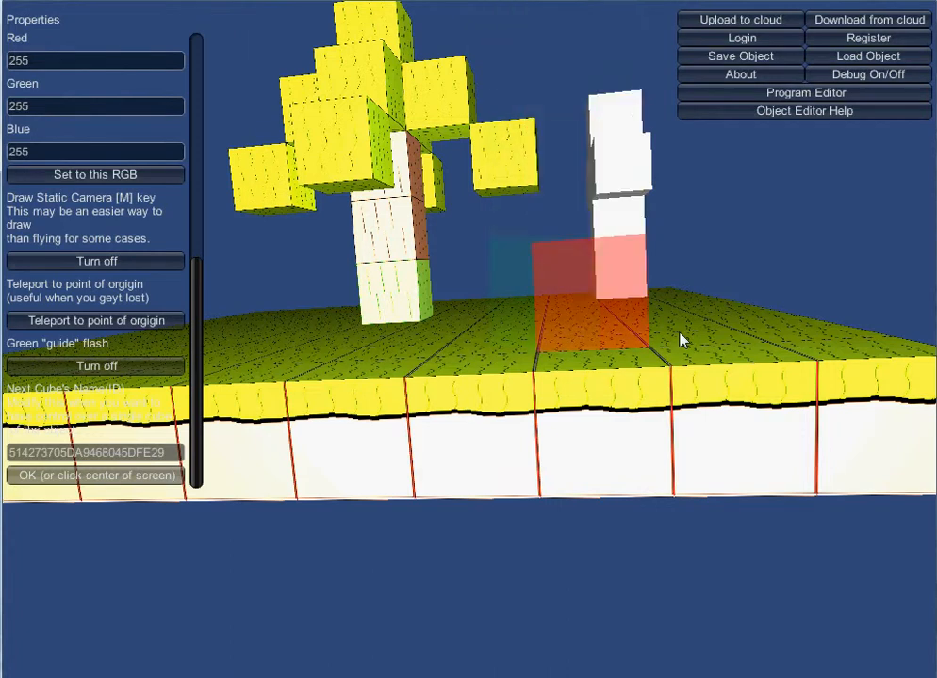
{"action": "key", "text": "space"}
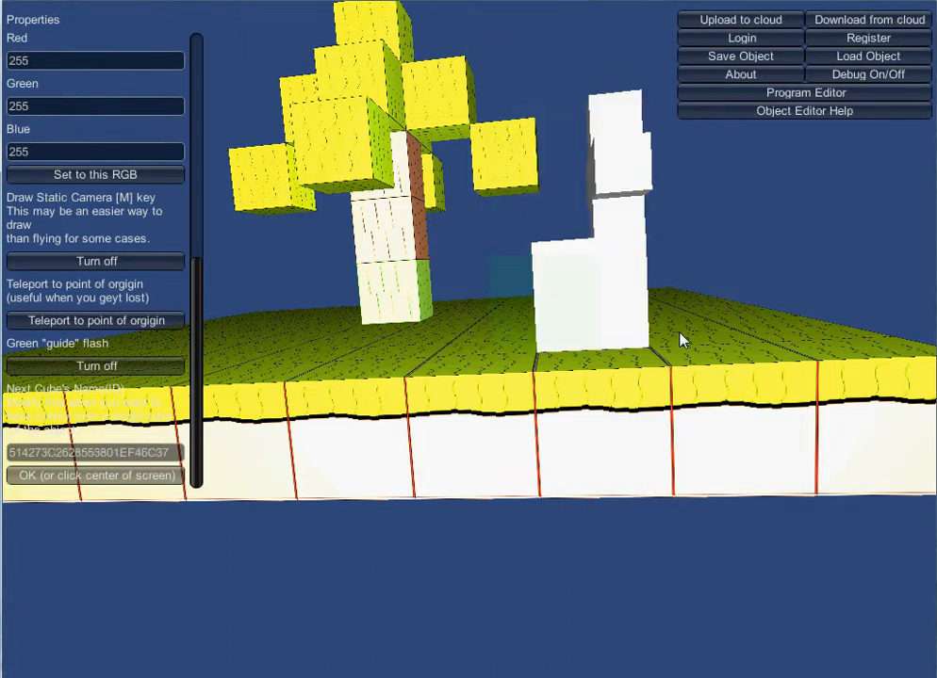
Stack further white cubes upward on the newly placed ground cube.
{"action": "key", "text": "e"}
{"action": "key", "text": "space"}
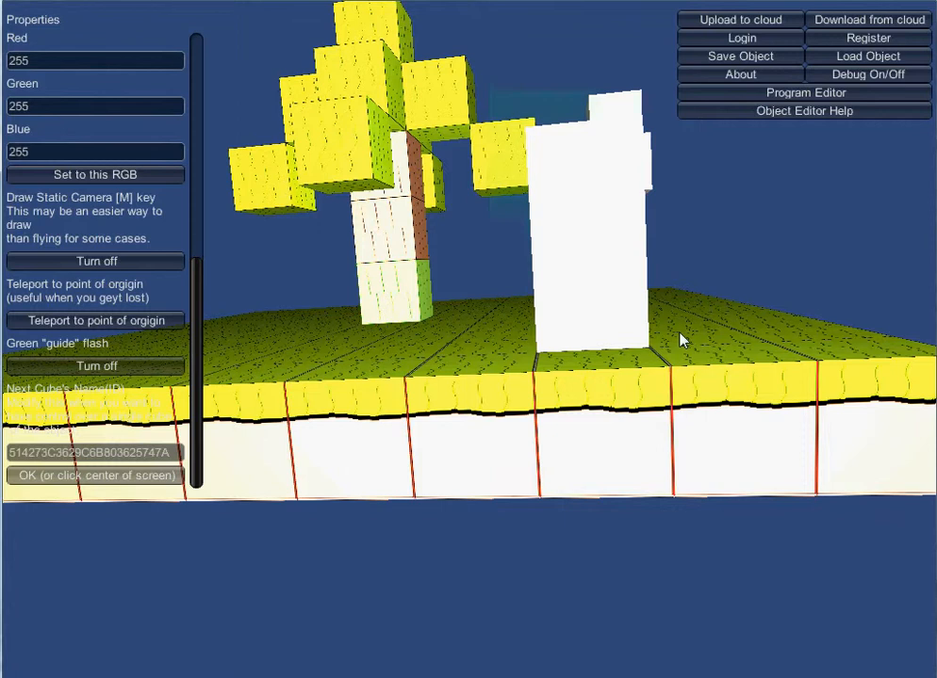
{"action": "key", "text": "e"}
{"action": "key", "text": "space"}
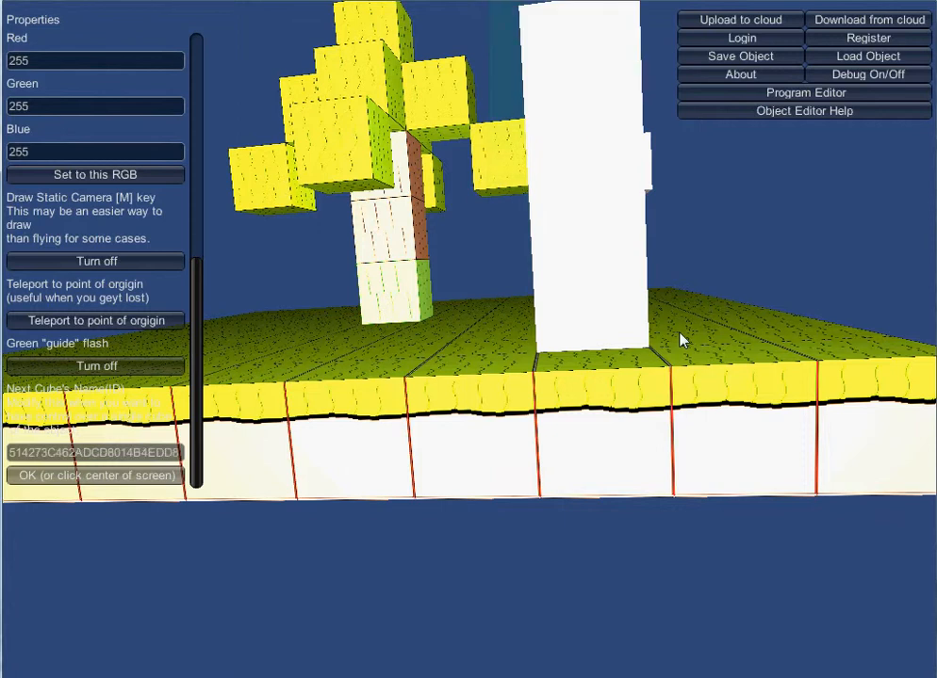
{"action": "key", "text": "space"}
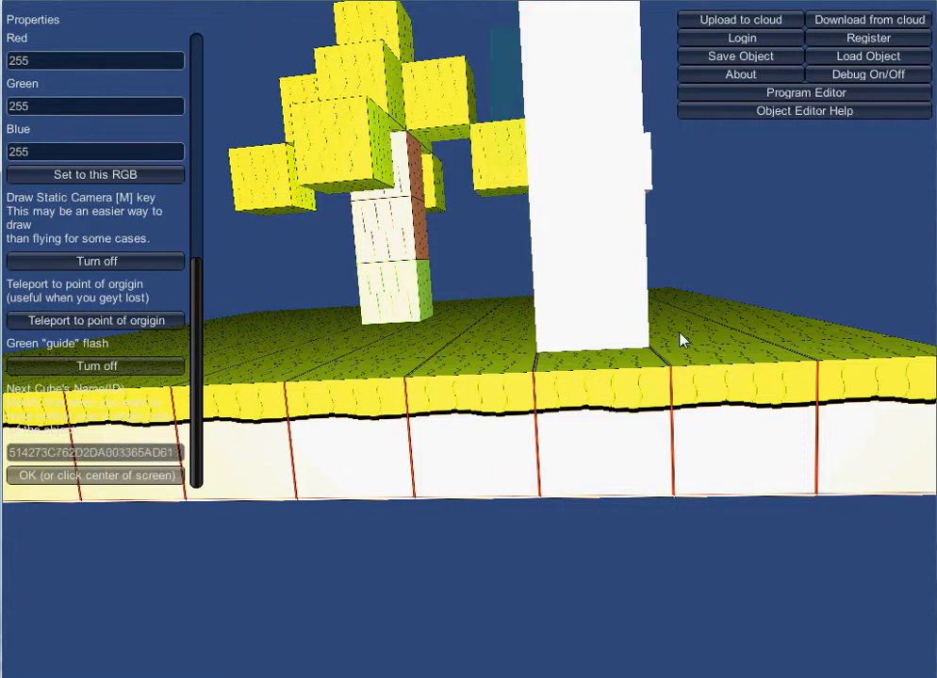
Add a white cube near the top of the structure and switch the static drawing camera off.
{"action": "key", "text": "q"}
{"action": "key", "text": "a"}
{"action": "key", "text": "e"}
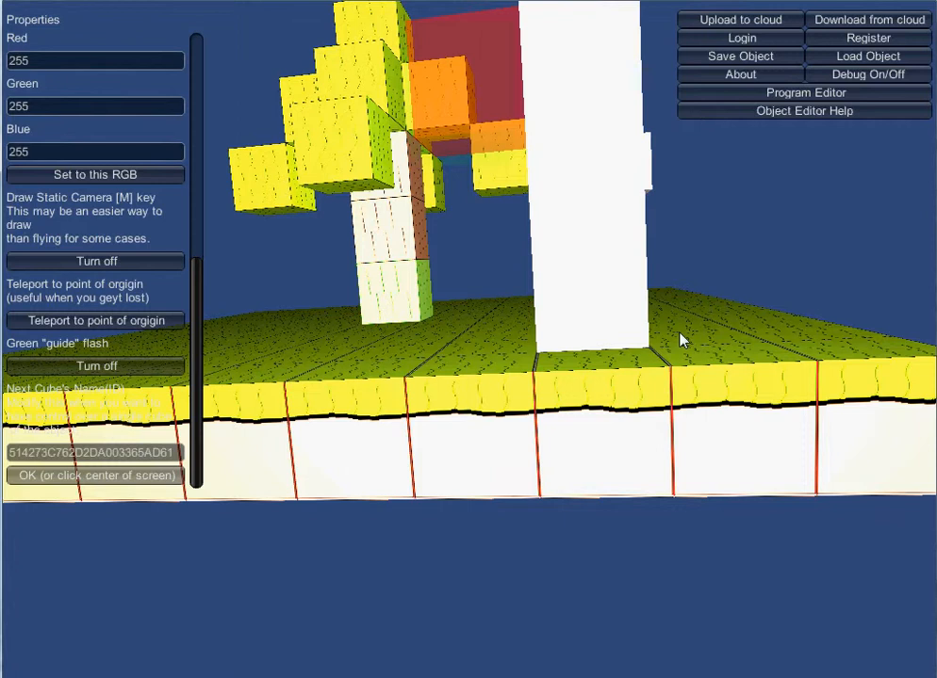
{"action": "key", "text": "space"}
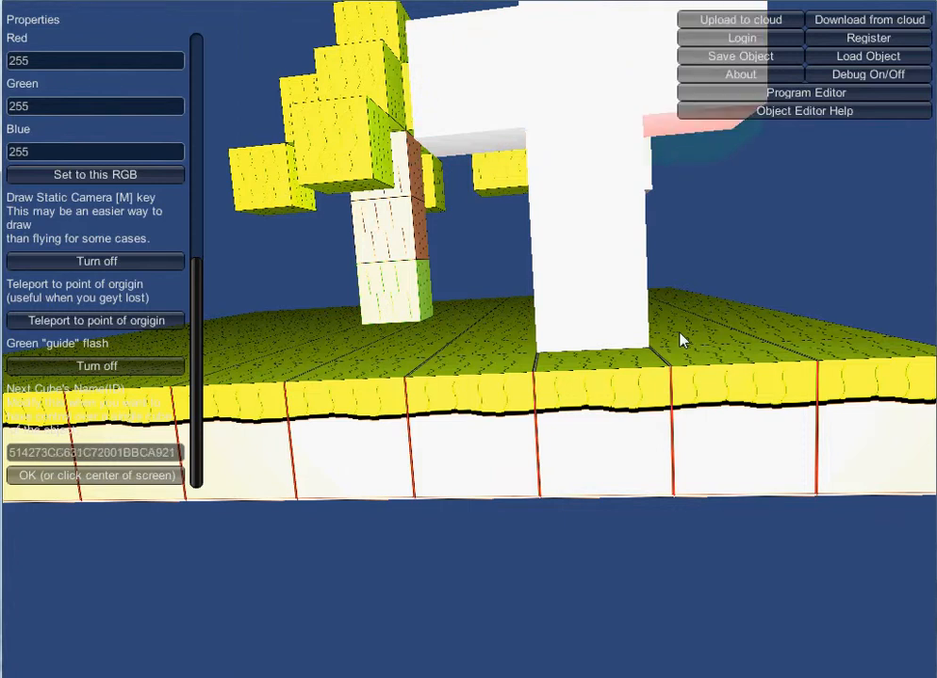
{"action": "key", "text": "m"}
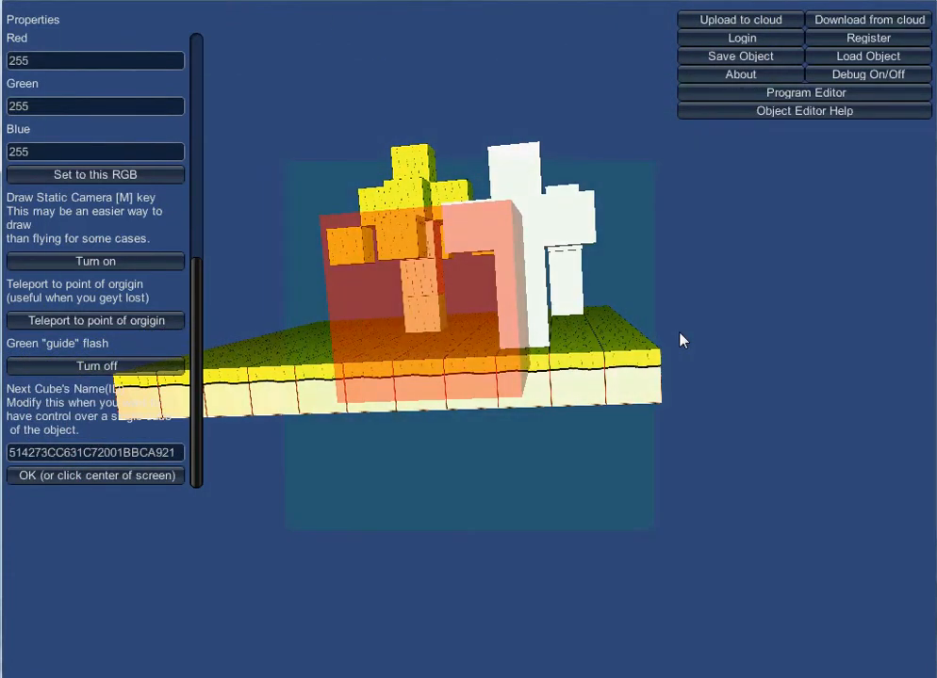
Fly around the scene to examine the white structure from several angles.
{"action": "key", "text": "Left"}
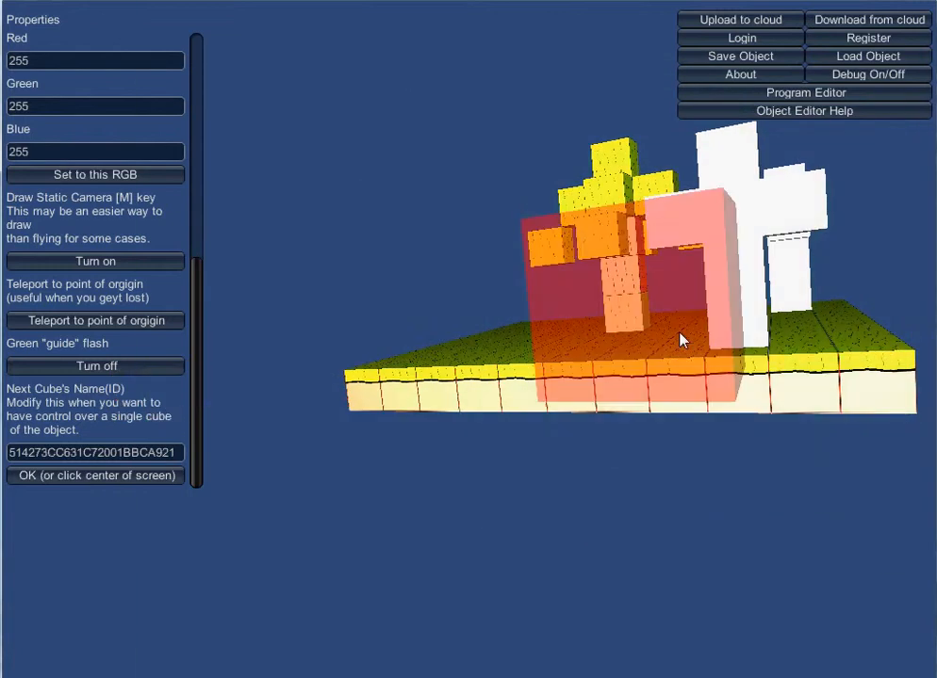
{"action": "key", "text": "Left"}
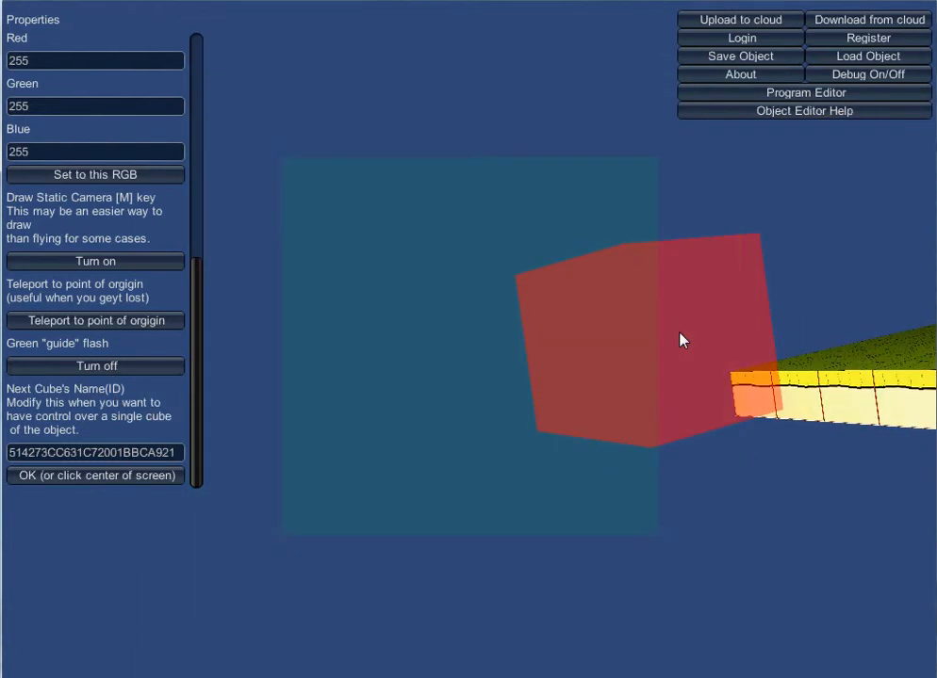
{"action": "key", "text": "Left"}
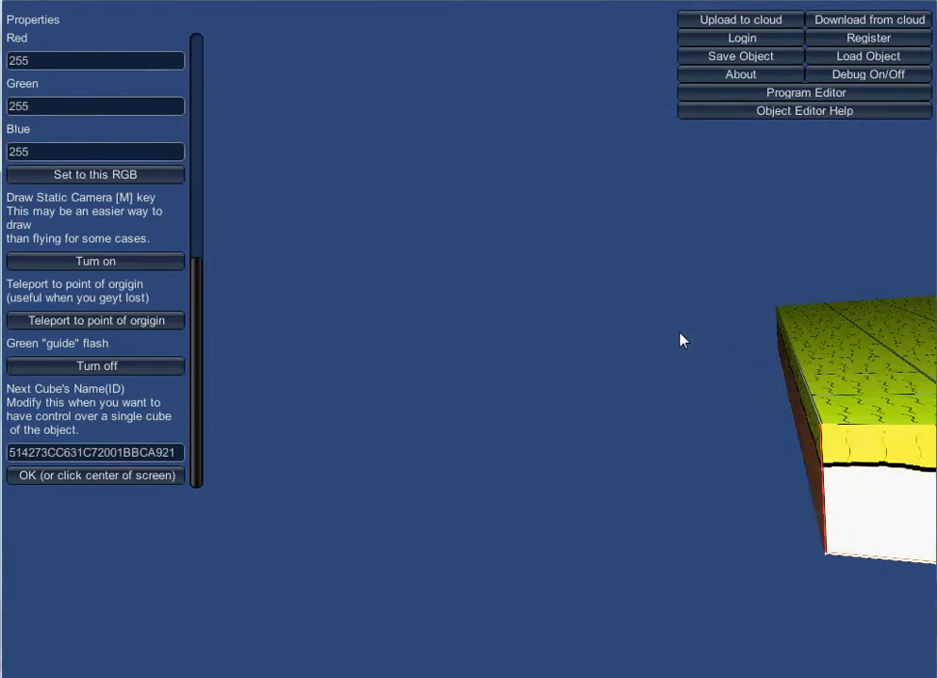
{"action": "key", "text": "Left"}
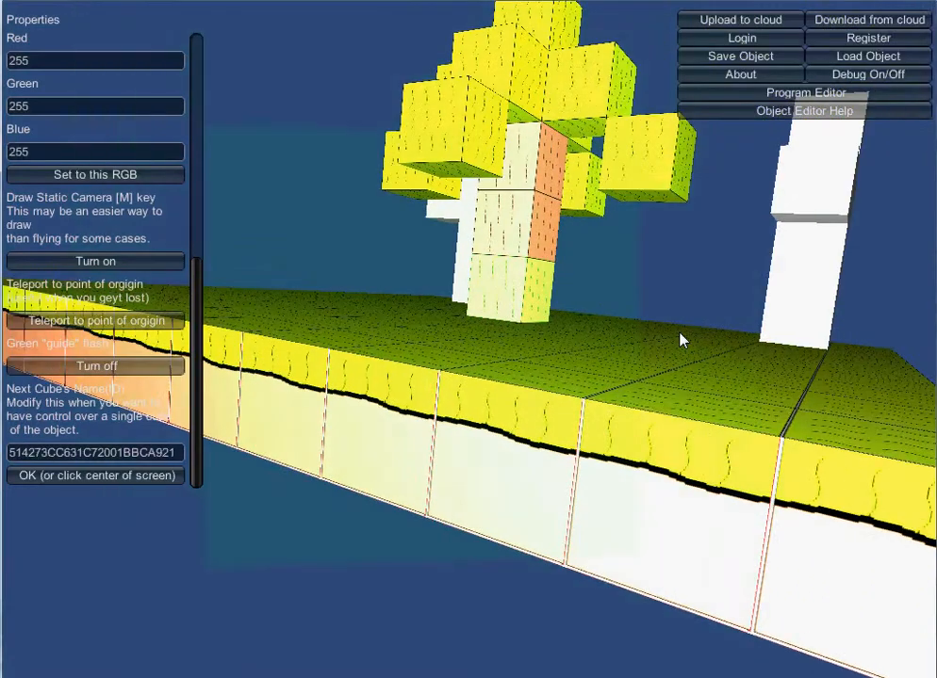
{"action": "key", "text": "Up"}
{"action": "key", "text": "Right"}
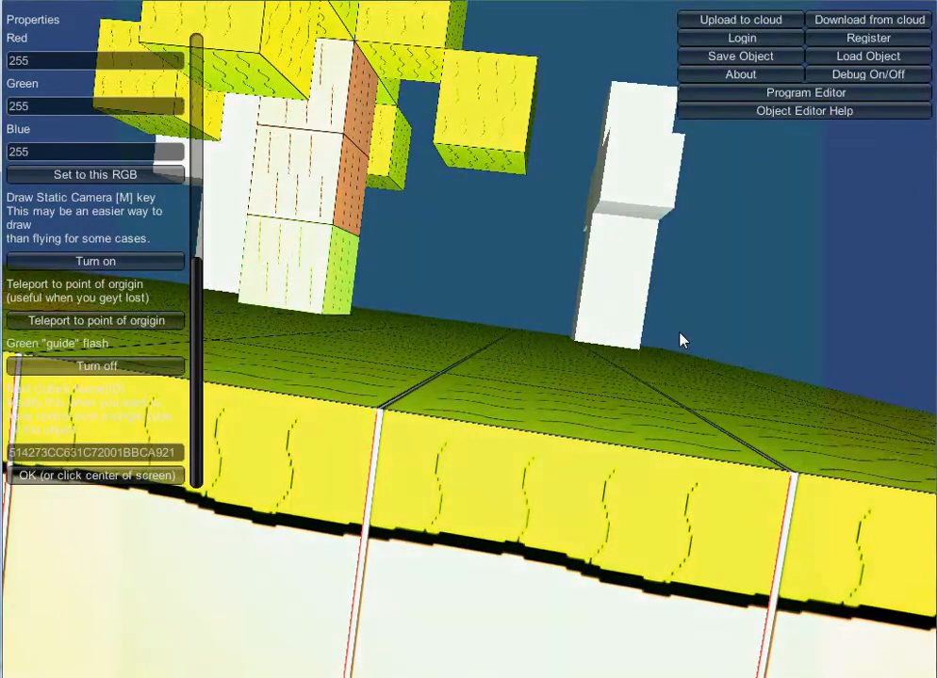
{"action": "key", "text": "Right"}
{"action": "key", "text": "Down"}
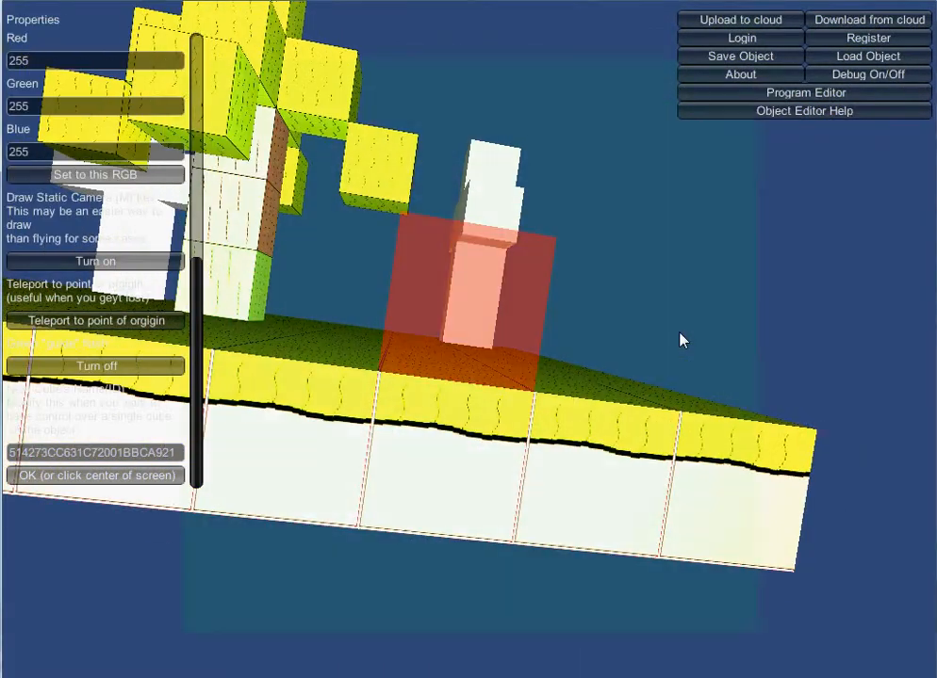
{"action": "key", "text": "Up"}
{"action": "key", "text": "Down"}
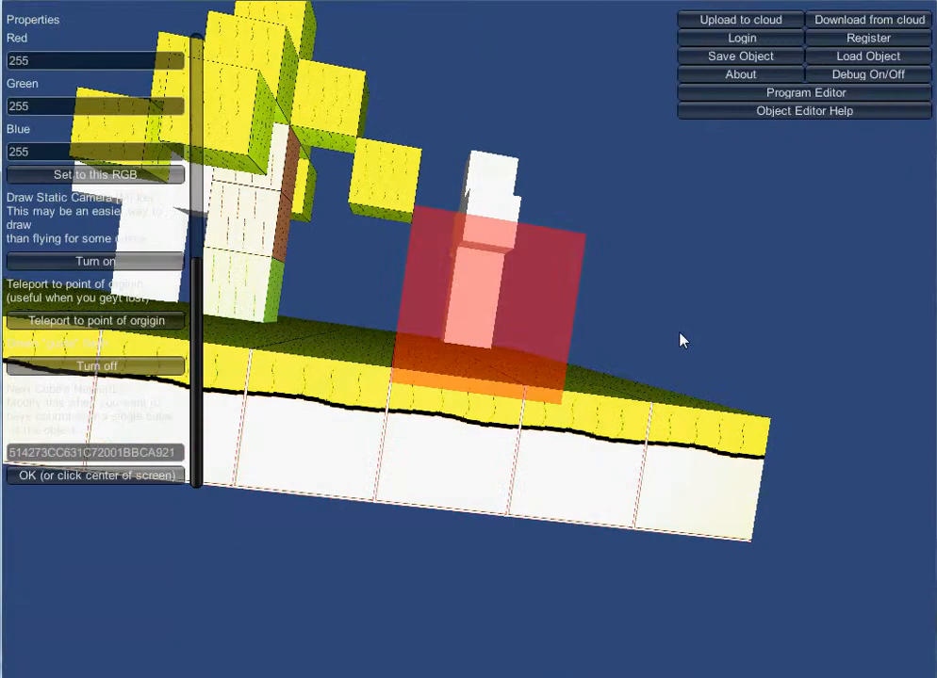
{"action": "key", "text": "Left"}
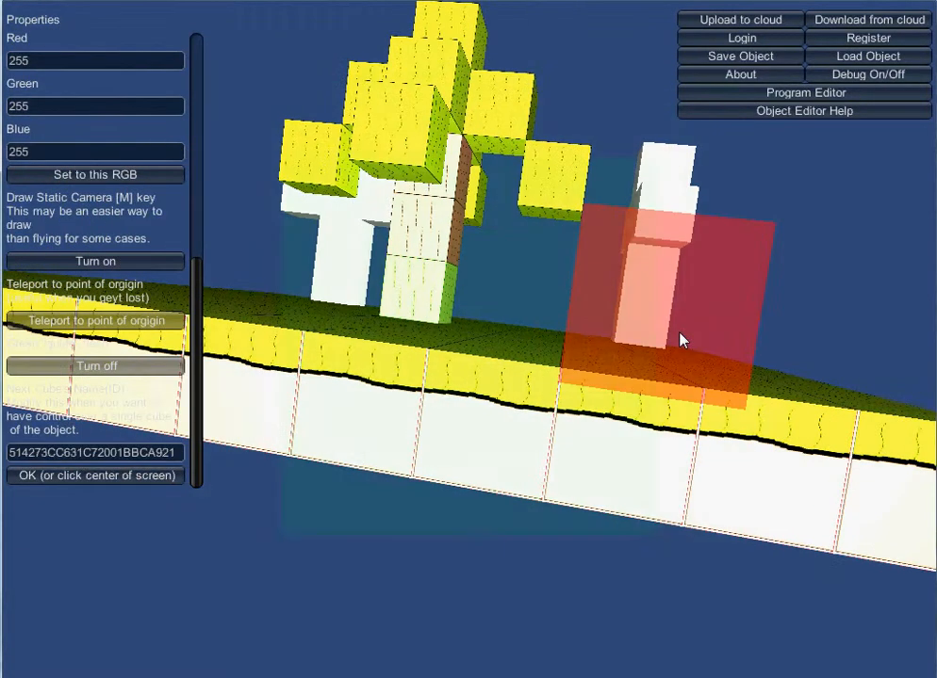
{"action": "key", "text": "Right"}
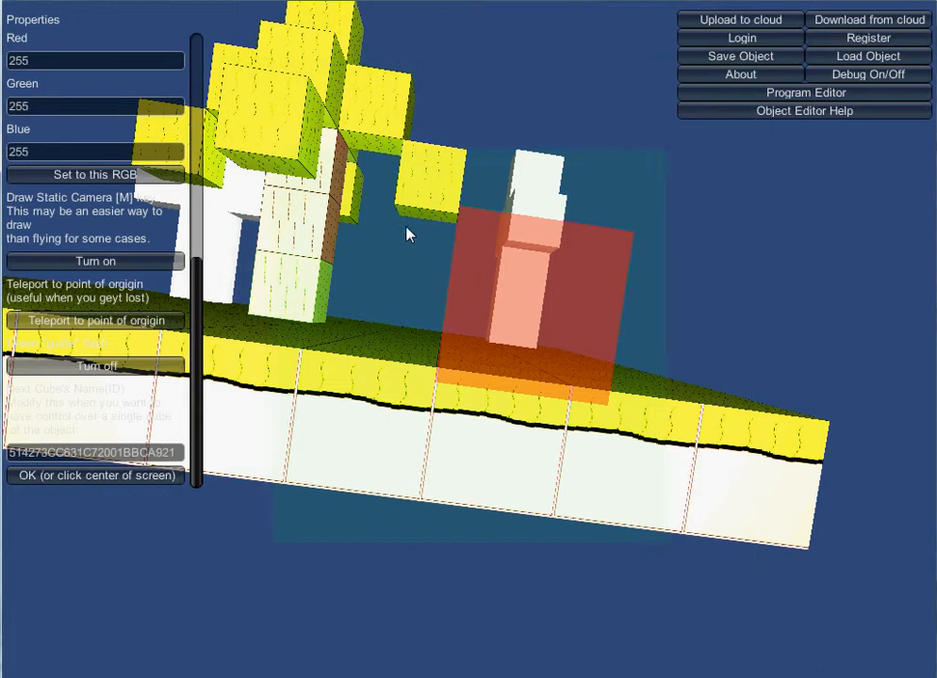
Set the cube texture to OneSIdeBark.png from the texture browser.
{"action": "scroll", "coordinate": [194, 223], "scroll_direction": "up", "scroll_amount": 5}
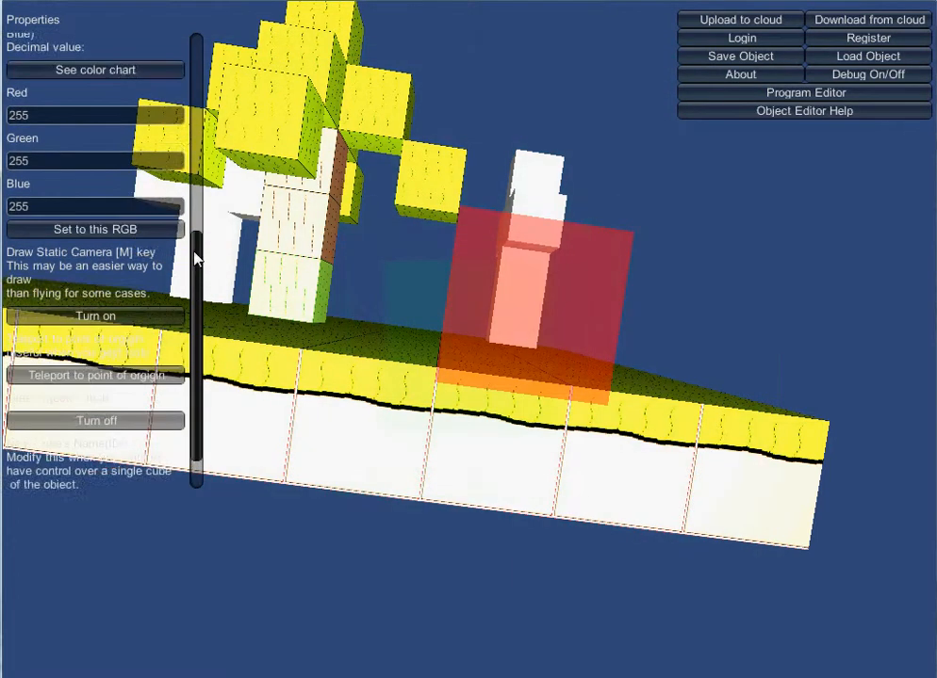
{"action": "left_click_drag", "start_coordinate": [200, 156], "coordinate": [205, 73]}
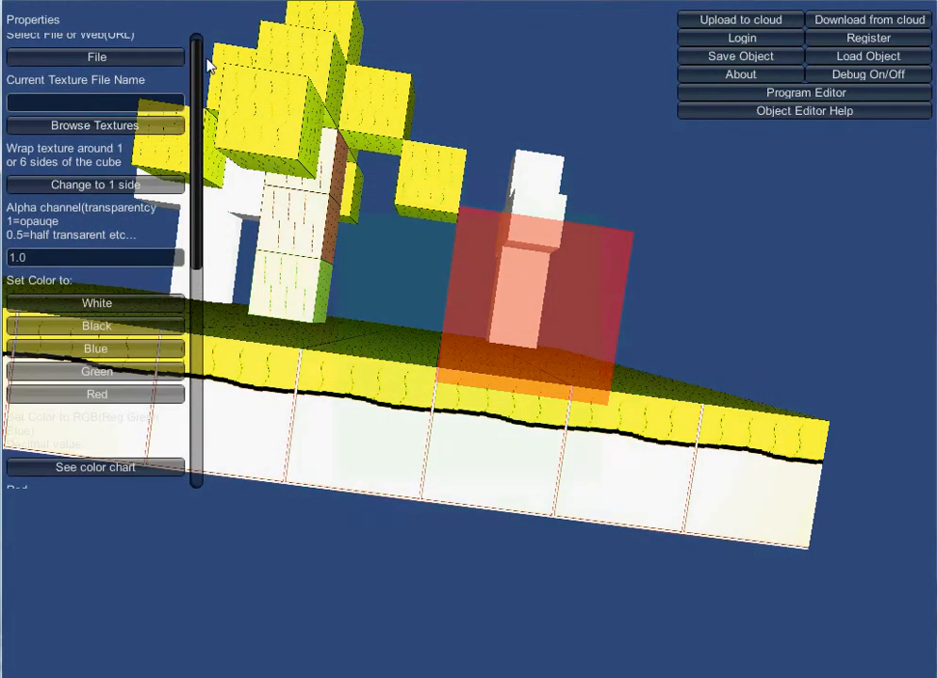
{"action": "left_click", "coordinate": [166, 126]}
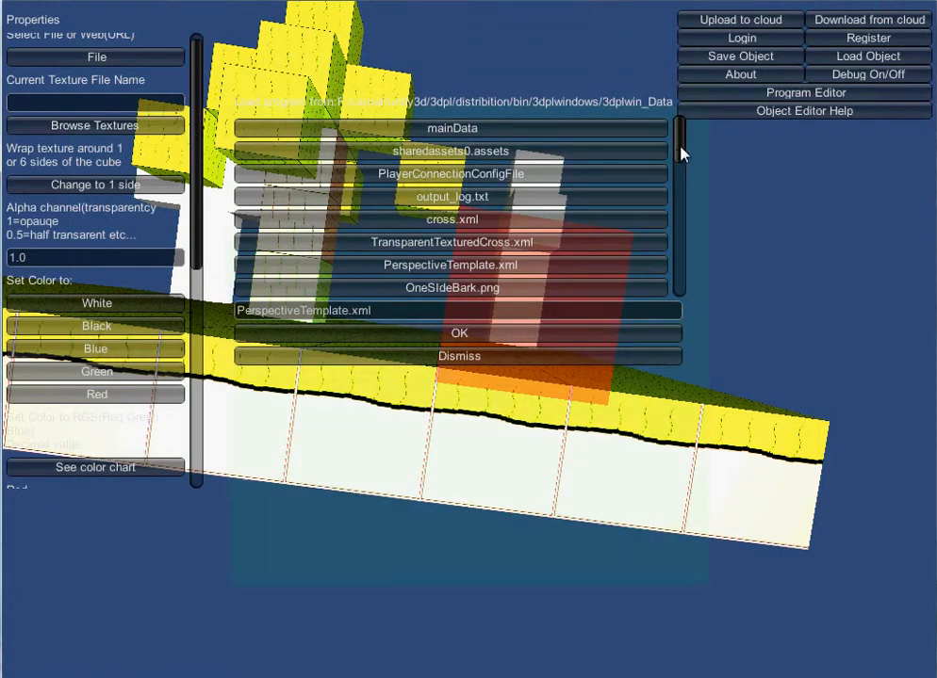
{"action": "left_click_drag", "start_coordinate": [680, 151], "coordinate": [674, 168]}
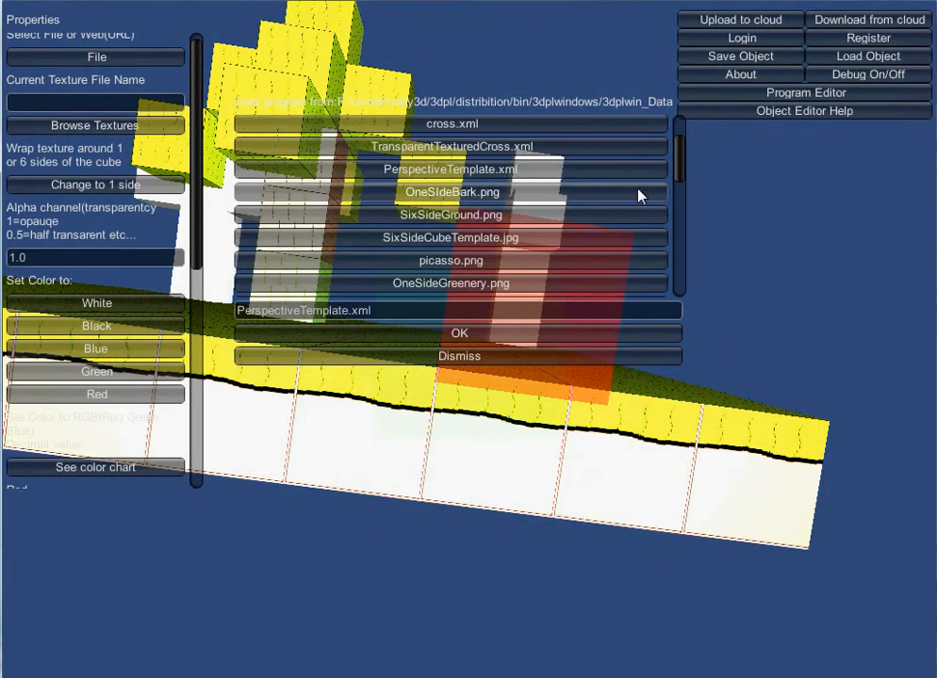
{"action": "left_click", "coordinate": [501, 192]}
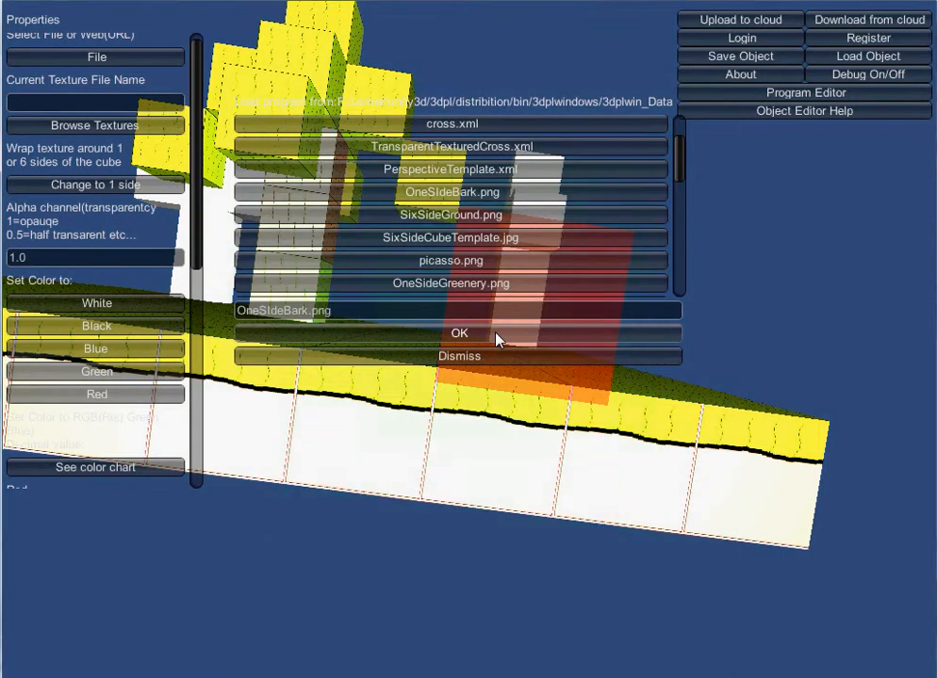
{"action": "left_click", "coordinate": [459, 333]}
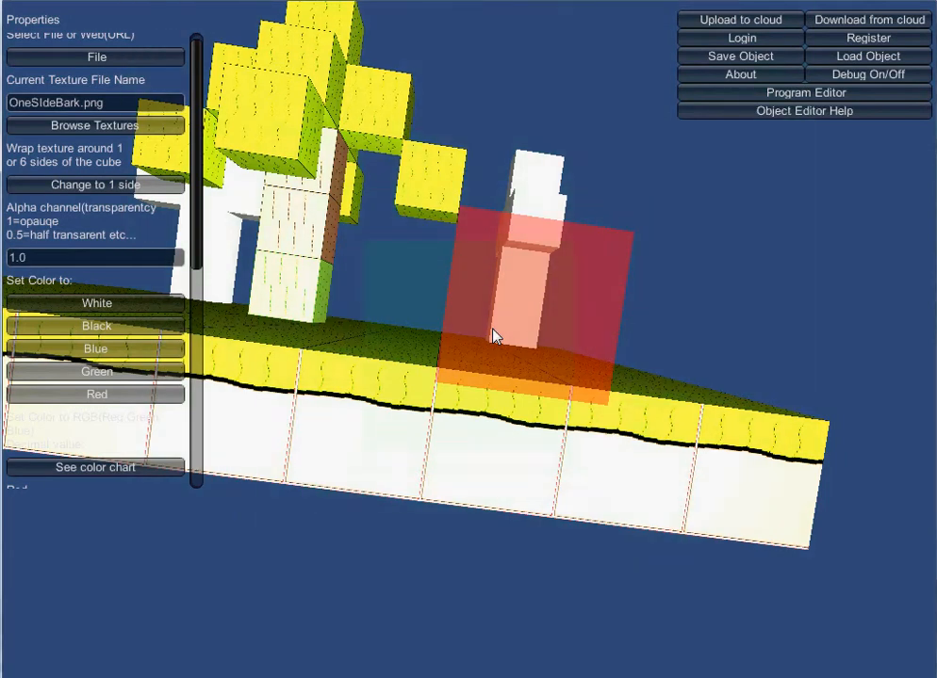
Stack three bark-textured cubes upward from the ground in front of the white structure.
{"action": "scroll", "coordinate": [491, 329], "scroll_direction": "up", "scroll_amount": 3}
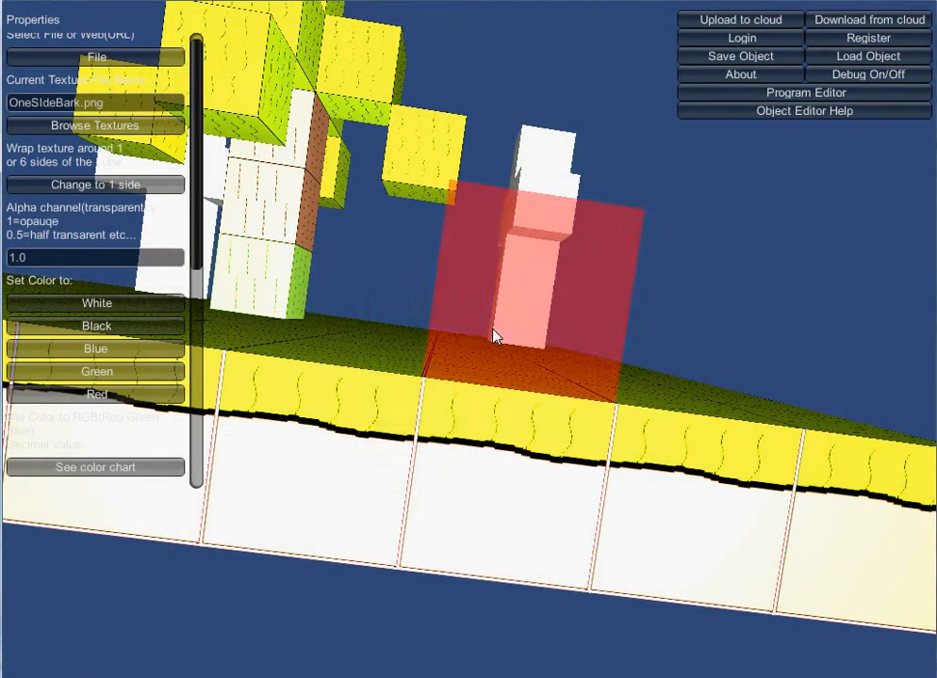
{"action": "scroll", "coordinate": [492, 337], "scroll_direction": "down", "scroll_amount": 2}
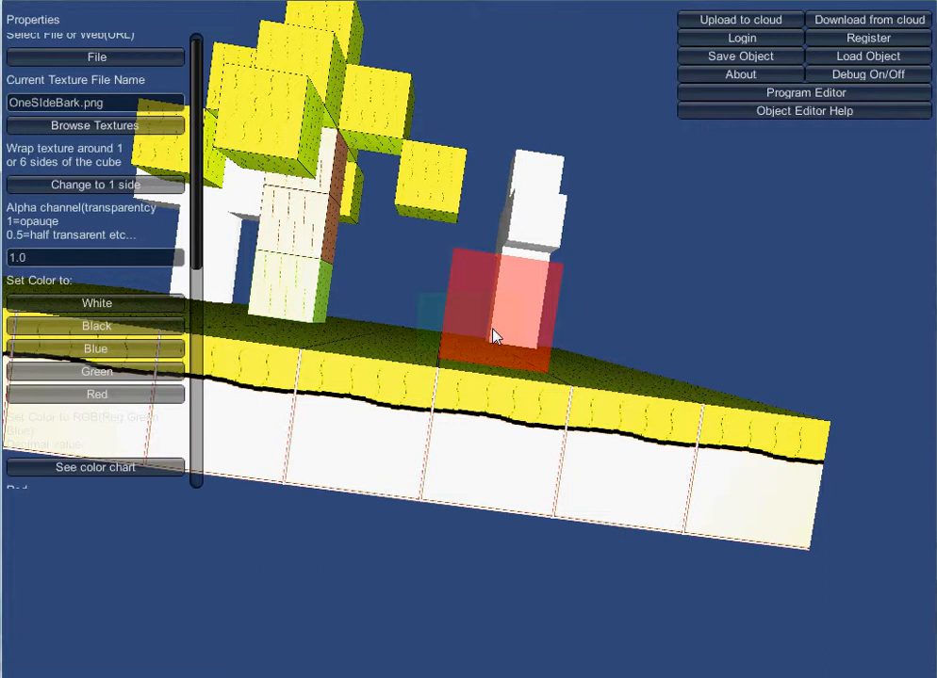
{"action": "left_click", "coordinate": [492, 337]}
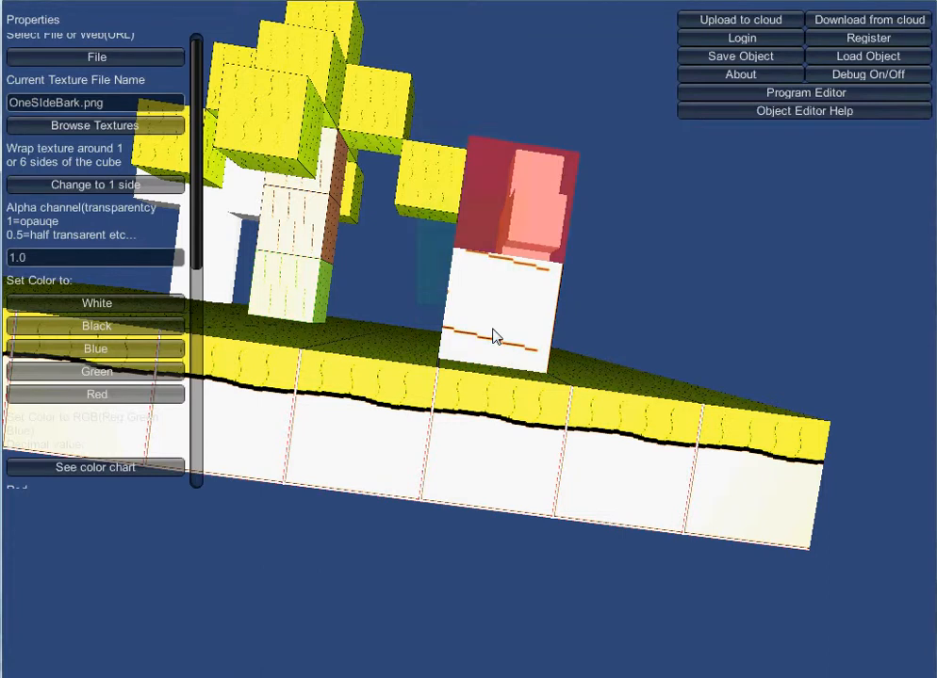
{"action": "left_click", "coordinate": [492, 338]}
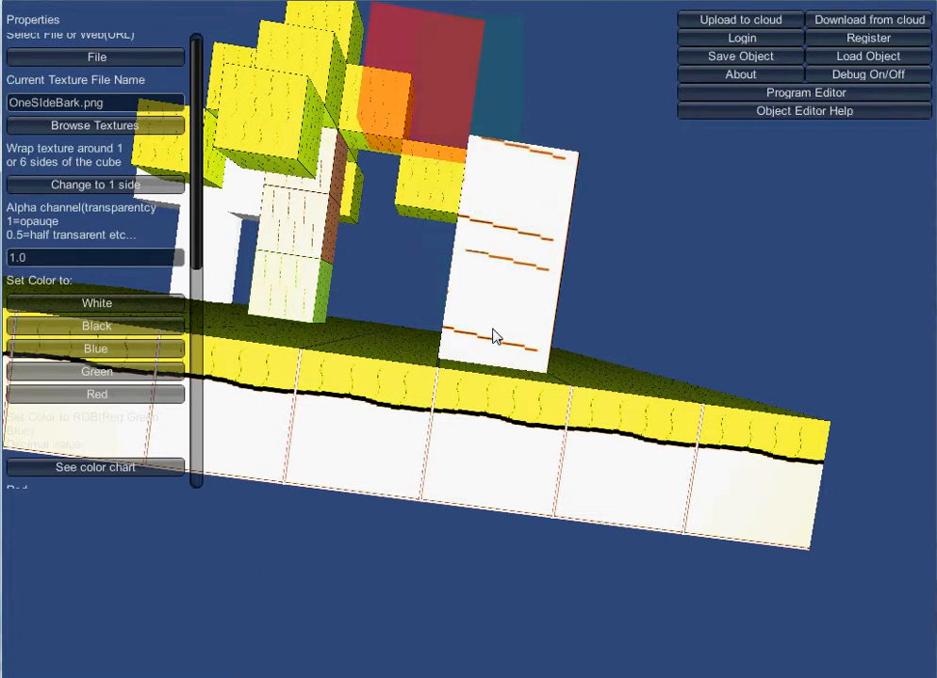
{"action": "left_click", "coordinate": [492, 338]}
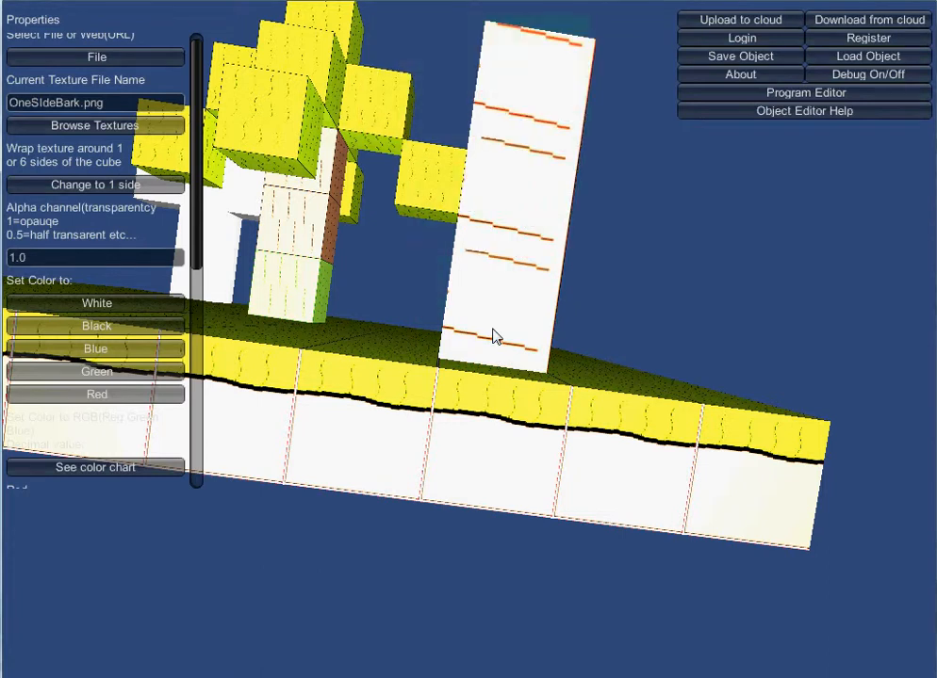
Add bark-textured cubes around the top of the bark column to form a cross shape.
{"action": "left_click", "coordinate": [492, 337]}
{"action": "left_click", "coordinate": [492, 337]}
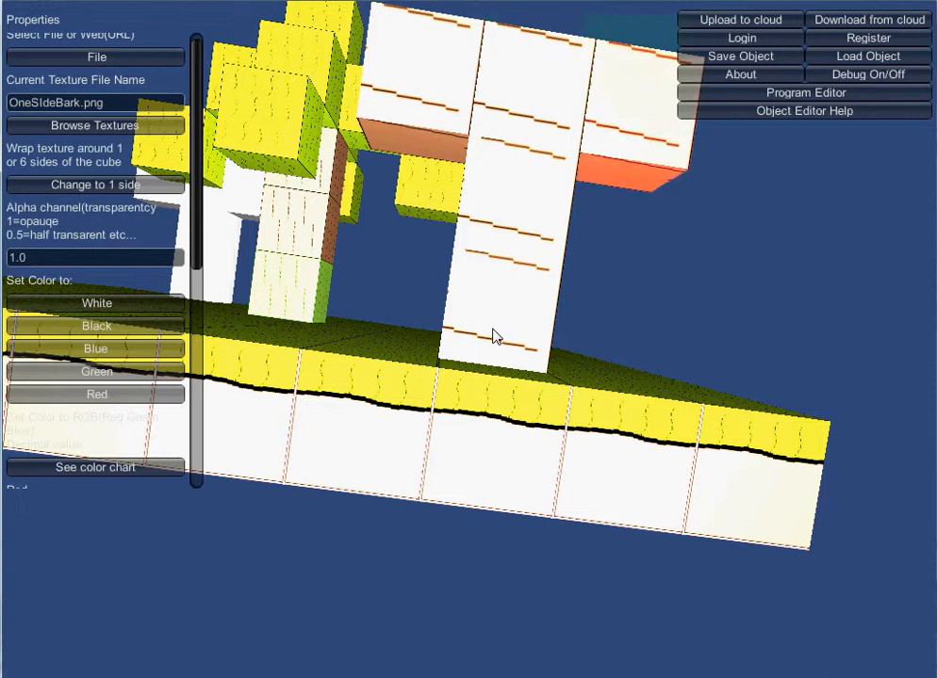
{"action": "left_click", "coordinate": [492, 338]}
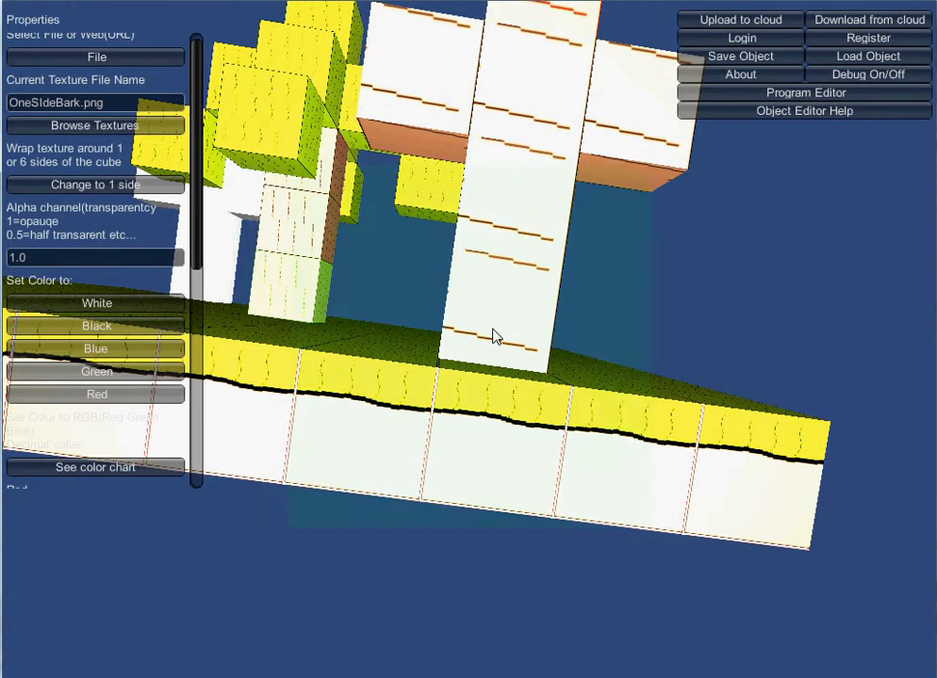
Fly around the scene to examine the bark cross and tree from several angles.
{"action": "scroll", "coordinate": [492, 338], "scroll_direction": "down", "scroll_amount": 5}
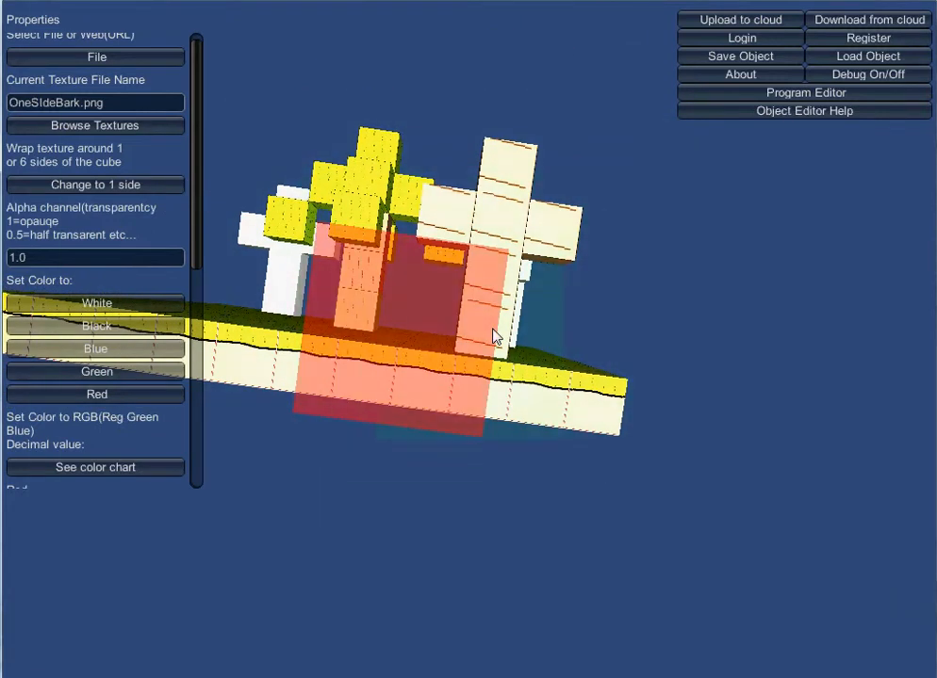
{"action": "key", "text": "a"}
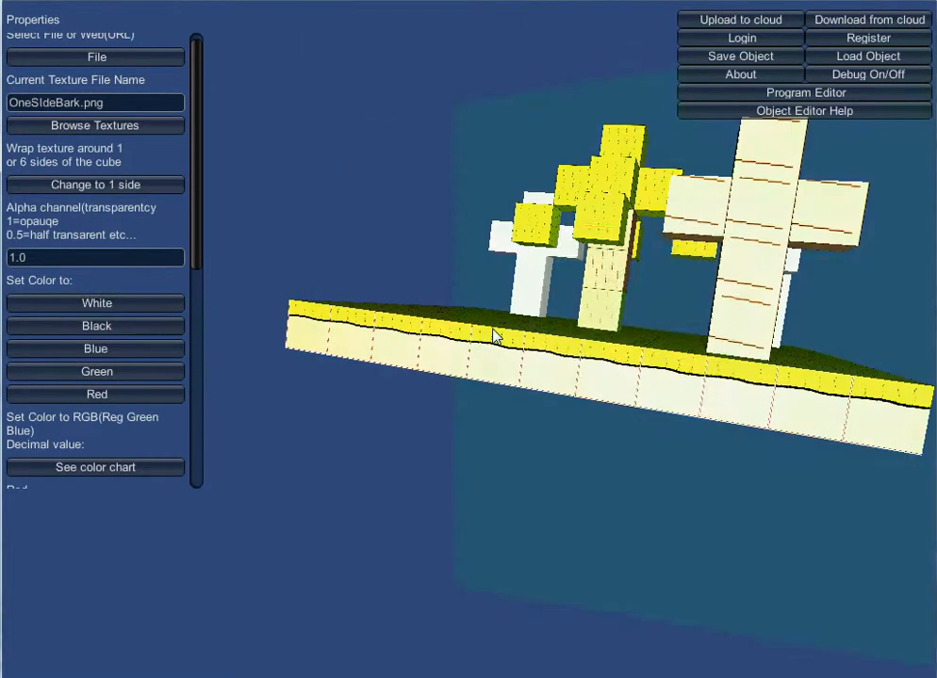
{"action": "key", "text": "d"}
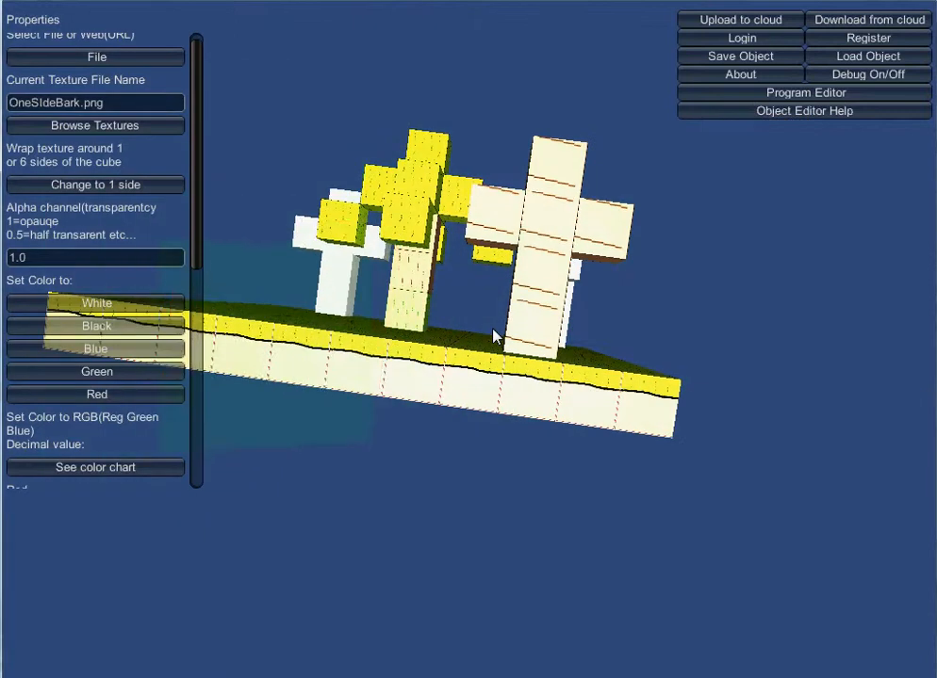
{"action": "key", "text": "w"}
{"action": "key", "text": "d"}
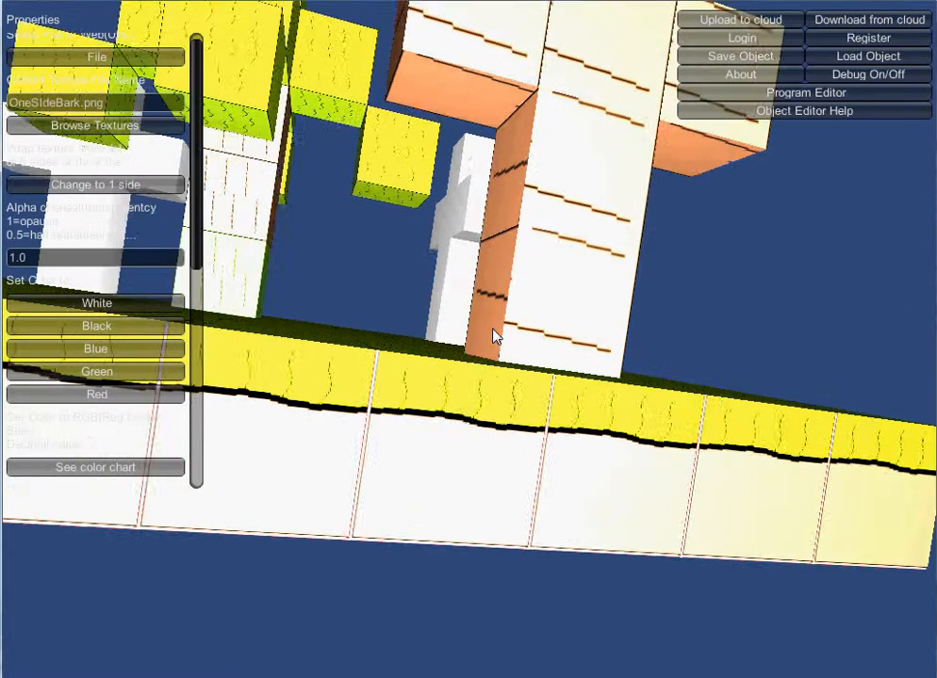
{"action": "key", "text": "w"}
{"action": "key", "text": "s"}
{"action": "key", "text": "Up"}
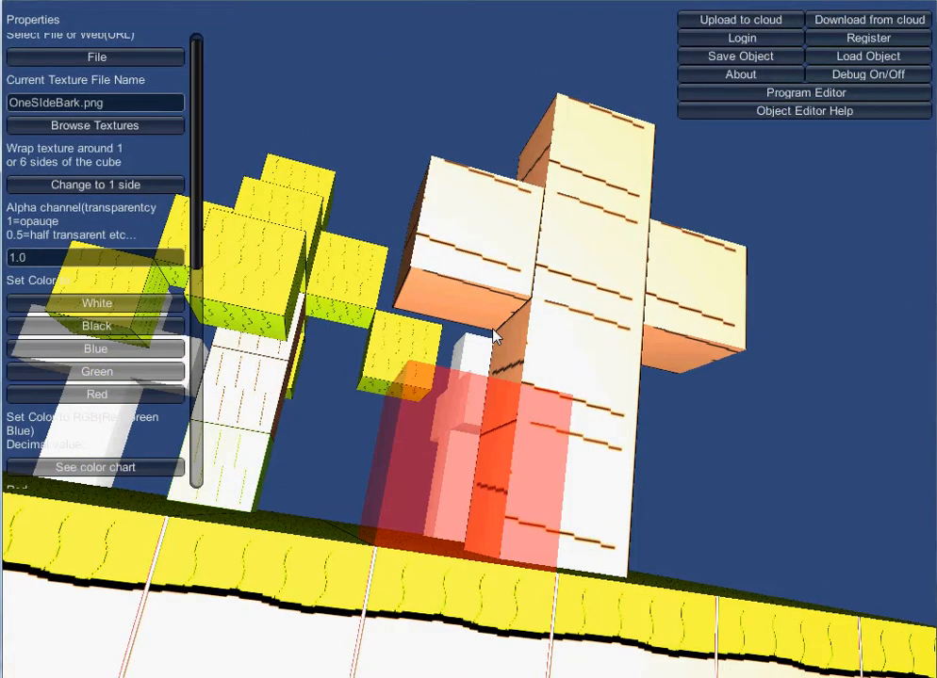
{"action": "key", "text": "w"}
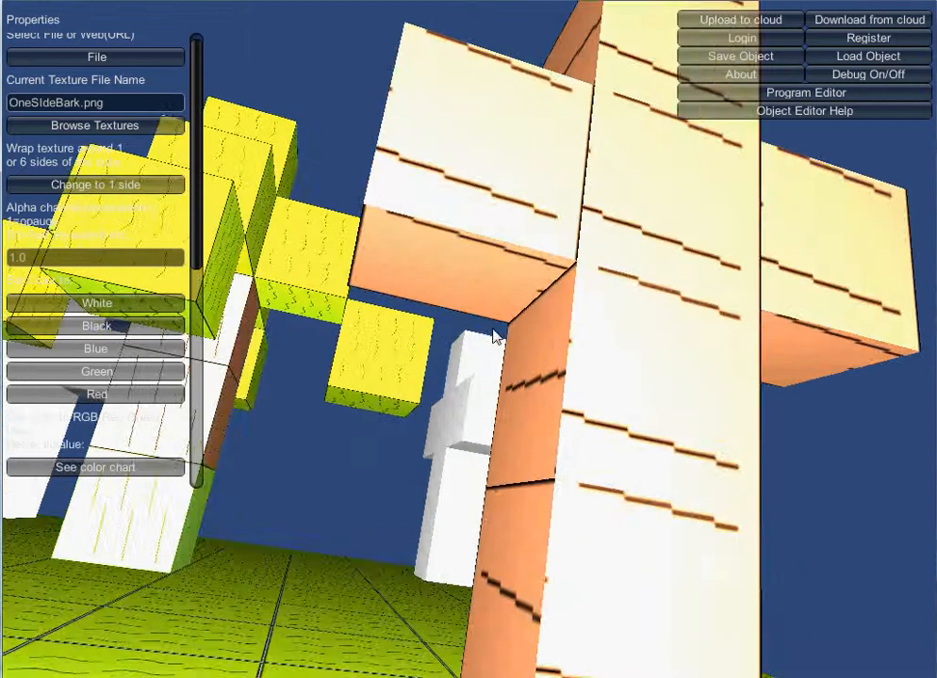
{"action": "key", "text": "s"}
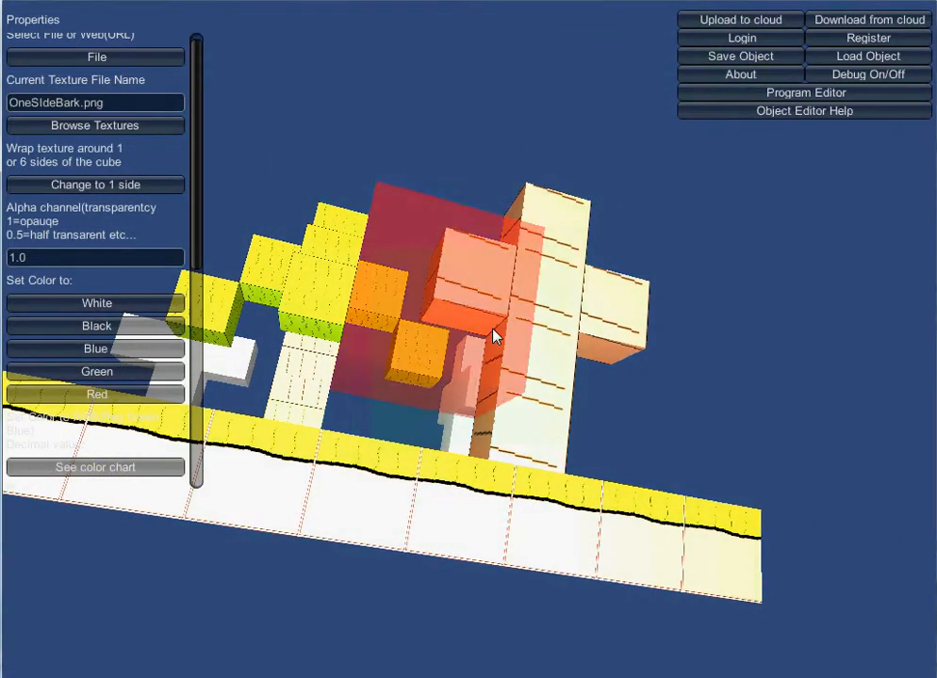
{"action": "key", "text": "Left"}
{"action": "key", "text": "Right"}
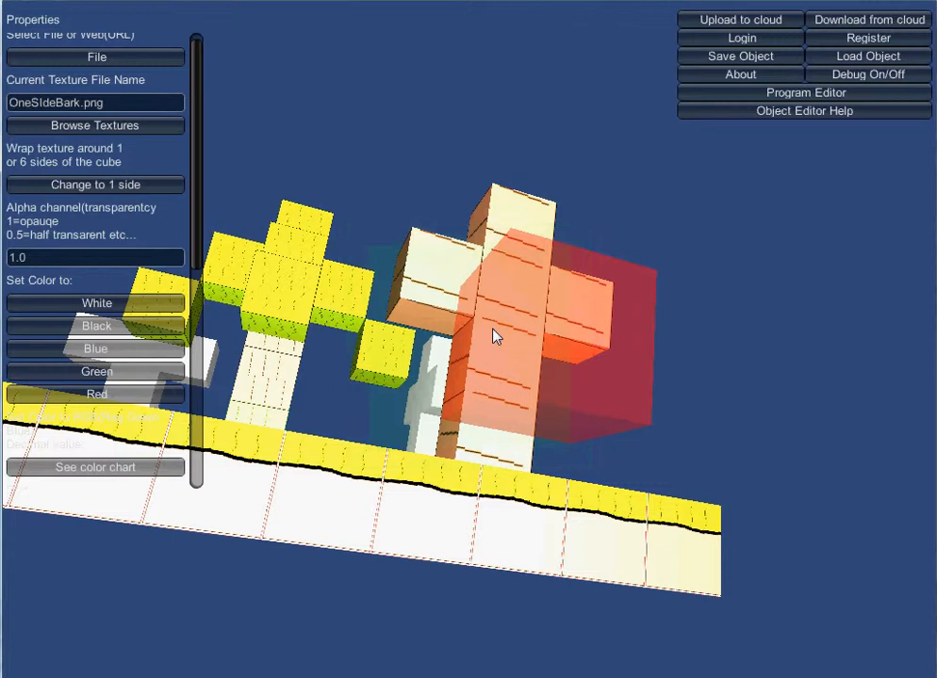
{"action": "key", "text": "Left"}
{"action": "key", "text": "Left"}
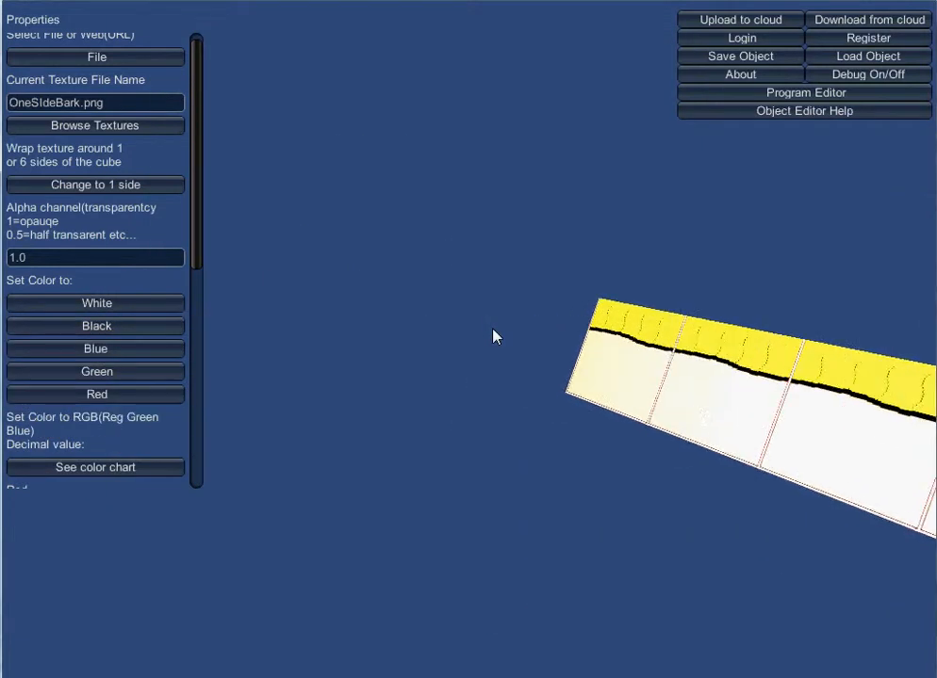
{"action": "key", "text": "Right"}
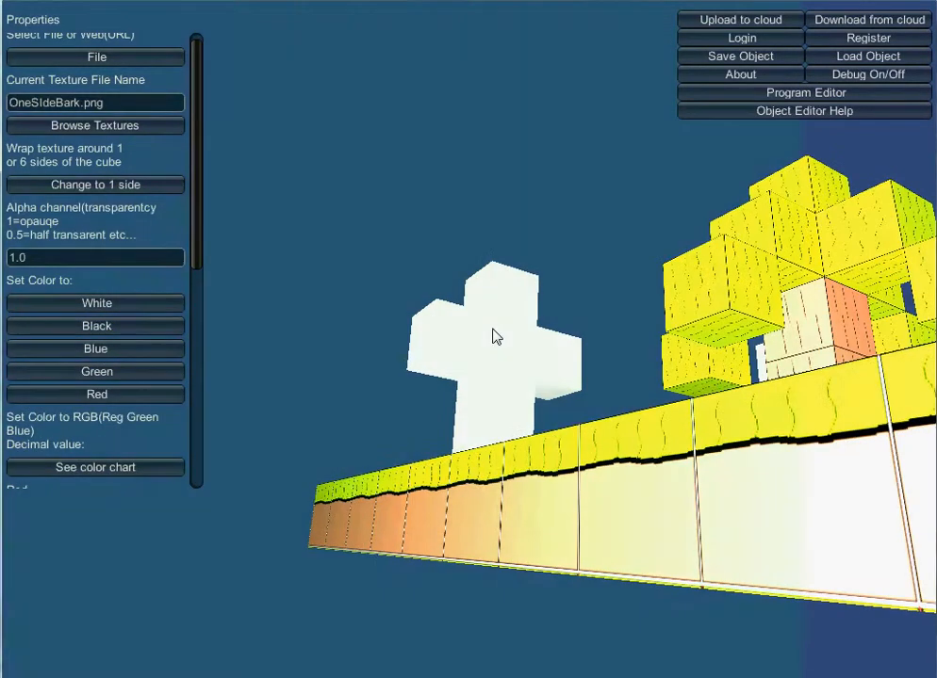
{"action": "key", "text": "Right"}
{"action": "key", "text": "Down"}
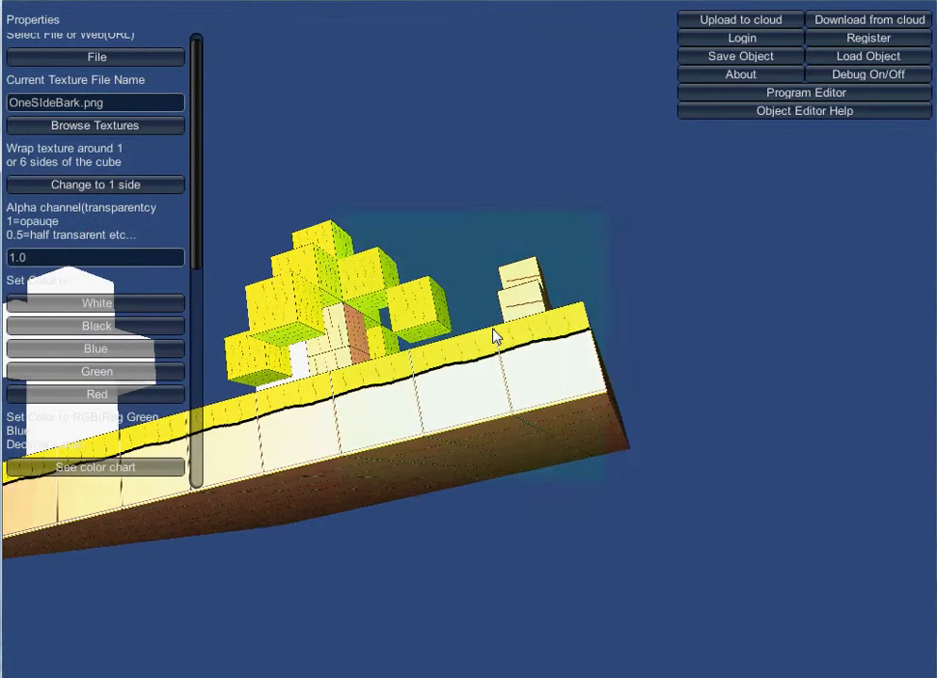
{"action": "key", "text": "Page_Up"}
{"action": "key", "text": "Page_Down"}
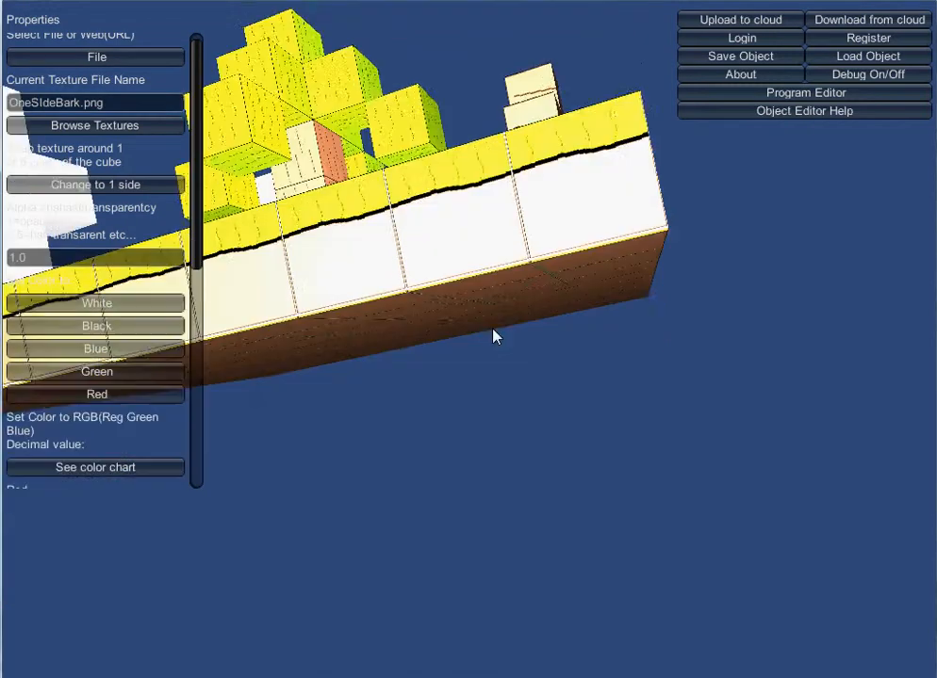
{"action": "key", "text": "Page_Up"}
{"action": "key", "text": "Page_Up"}
{"action": "key", "text": "Up"}
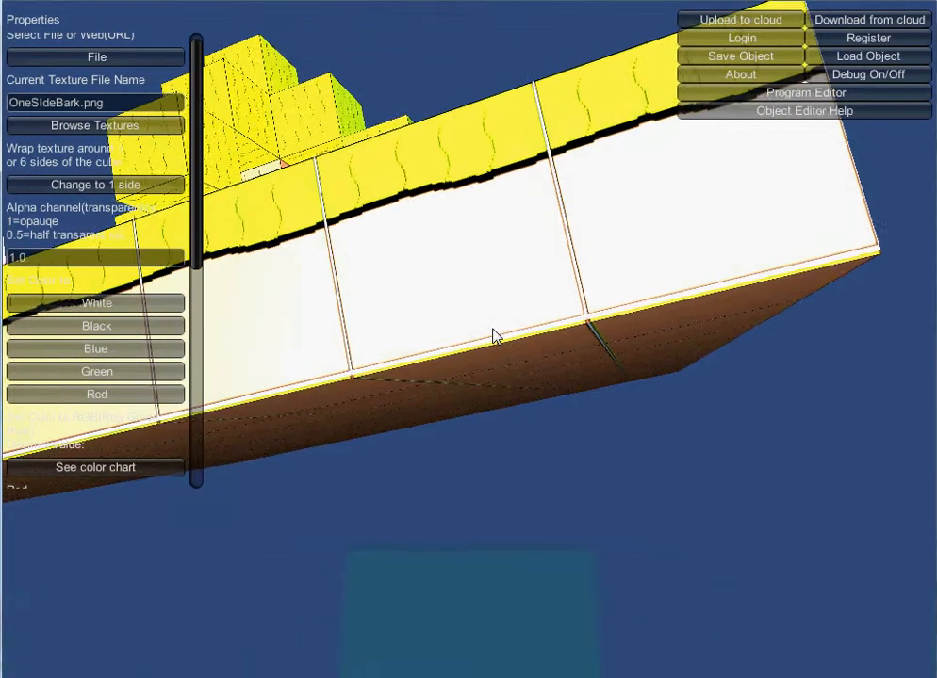
{"action": "key", "text": "Down"}
{"action": "key", "text": "Up"}
{"action": "key", "text": "Down"}
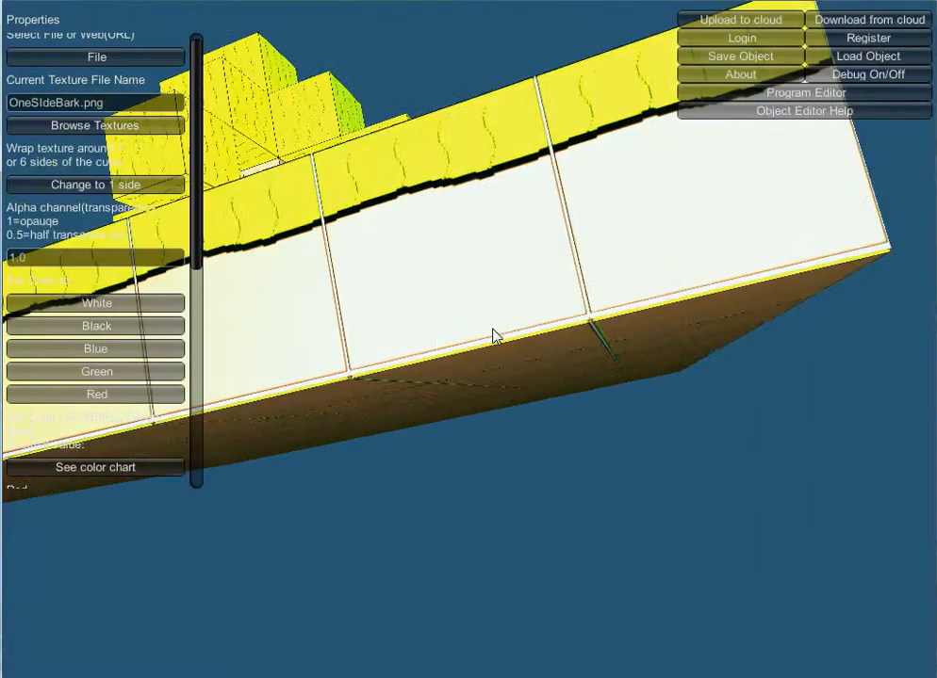
{"action": "key", "text": "Page_Up"}
{"action": "key", "text": "Page_Down"}
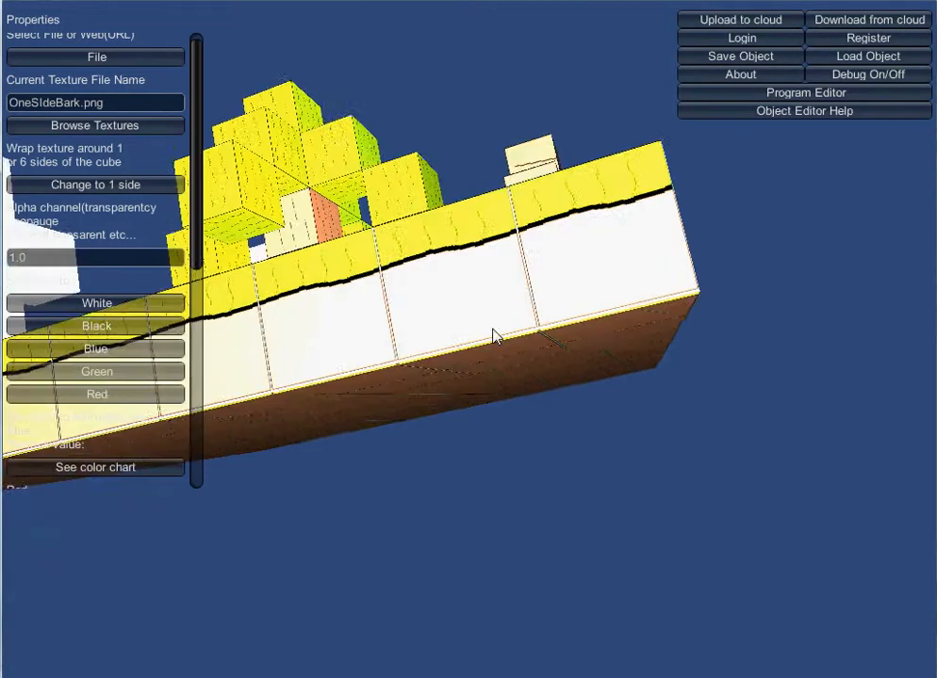
{"action": "key", "text": "Down"}
{"action": "key", "text": "Up"}
{"action": "key", "text": "Down"}
{"action": "key", "text": "Page_Up"}
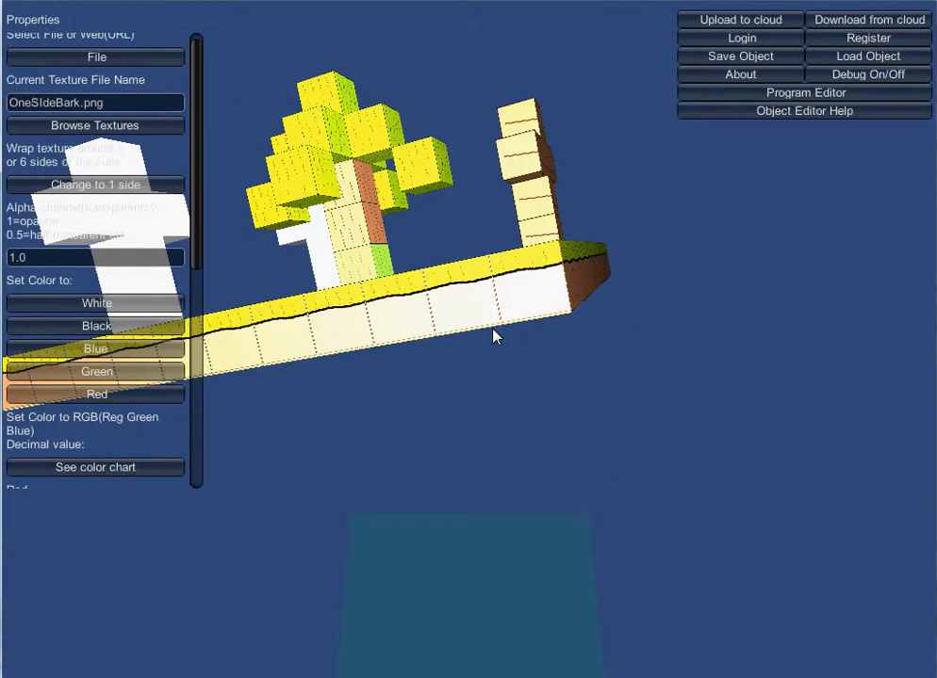
{"action": "key", "text": "Left"}
{"action": "key", "text": "Up"}
{"action": "key", "text": "Right"}
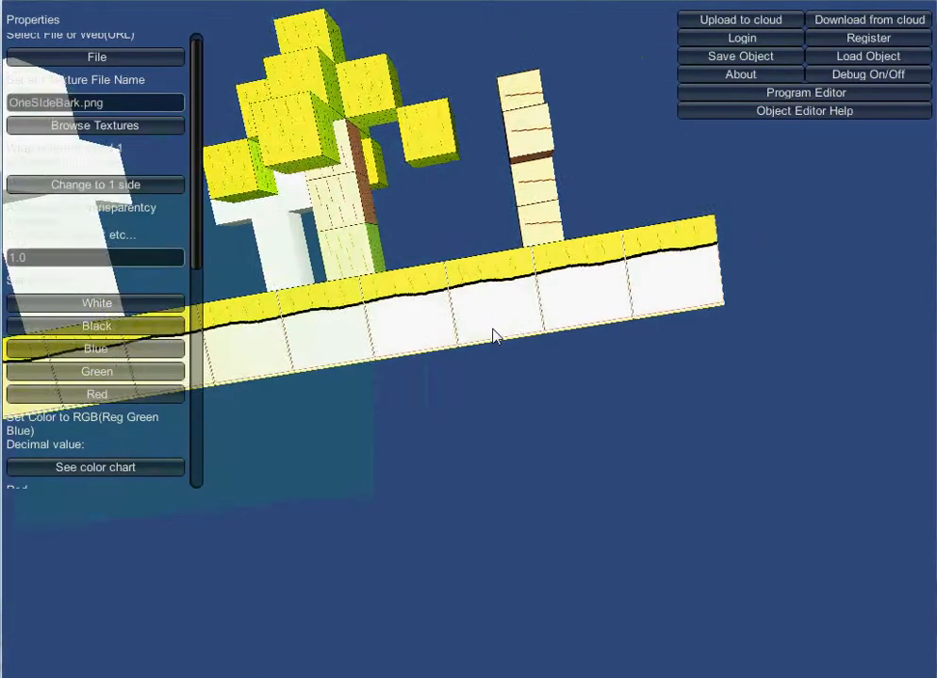
{"action": "key", "text": "Up"}
{"action": "key", "text": "Page_Down"}
{"action": "key", "text": "Page_Up"}
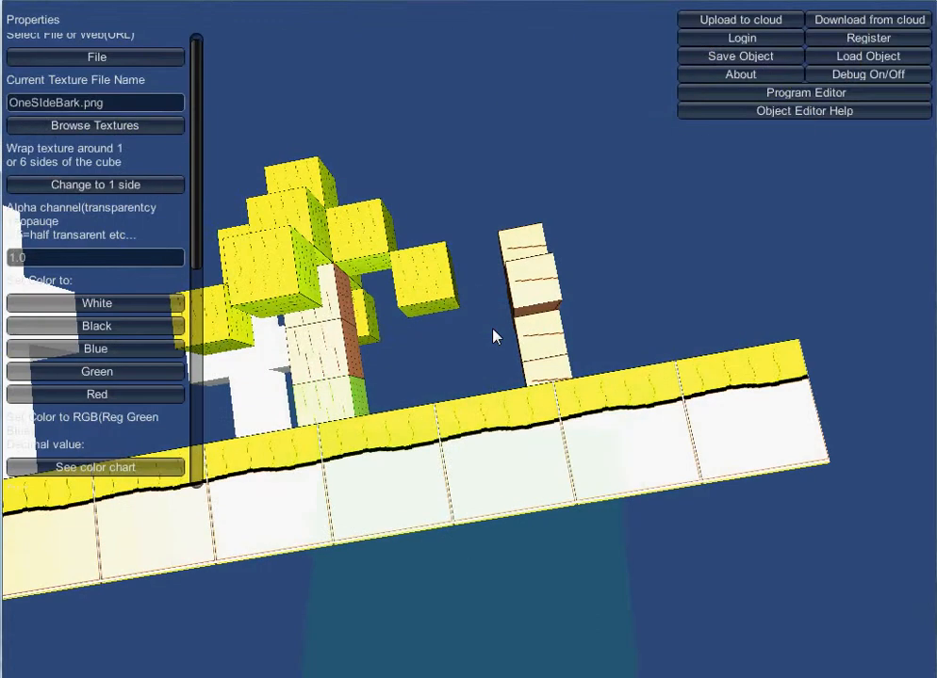
{"action": "key", "text": "Up"}
{"action": "key", "text": "Down"}
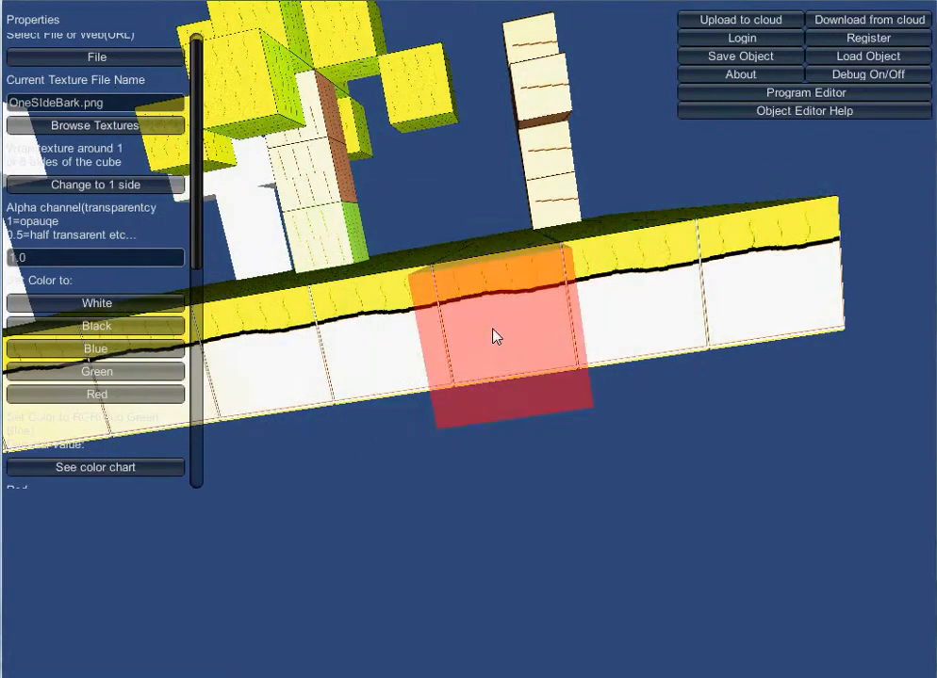
{"action": "key", "text": "Page_Up"}
{"action": "key", "text": "Up"}
Set the cube texture to SixSideCubeTemplate.jpg from the texture browser.
{"action": "left_click", "coordinate": [494, 335]}
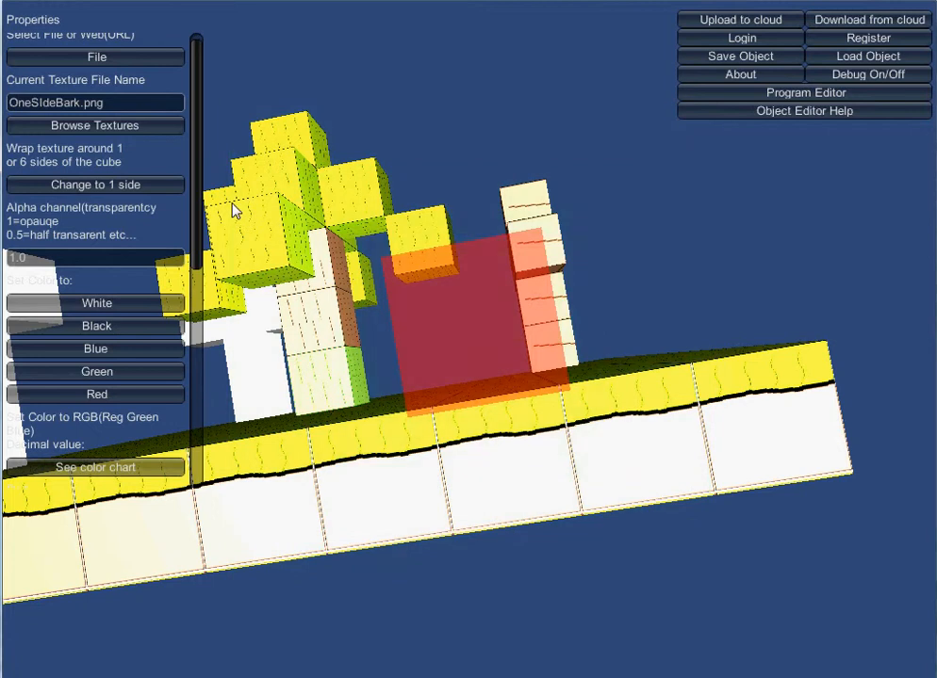
{"action": "left_click", "coordinate": [92, 125]}
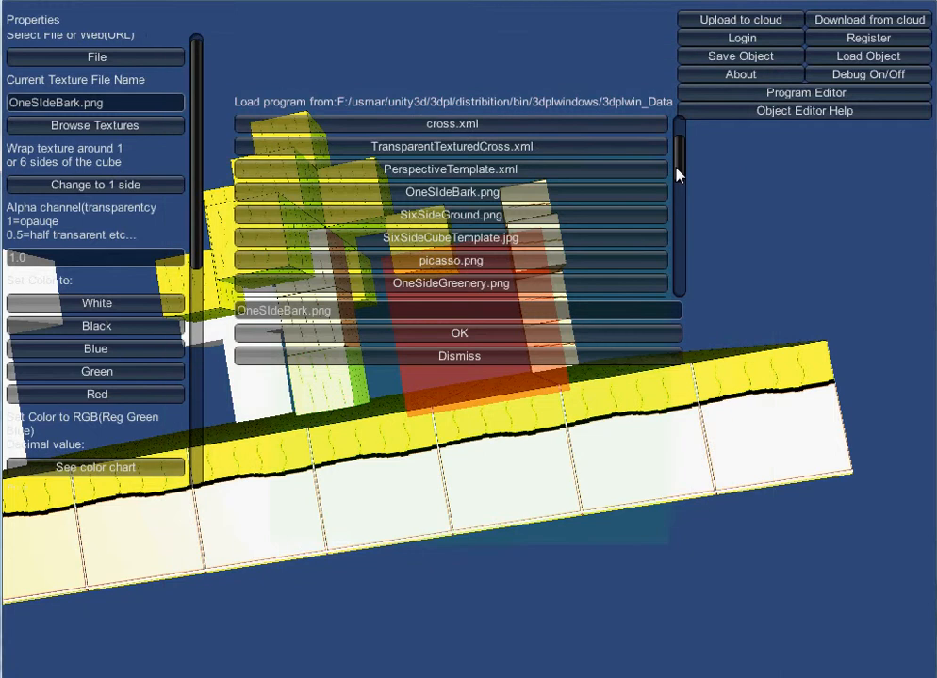
{"action": "left_click", "coordinate": [537, 238]}
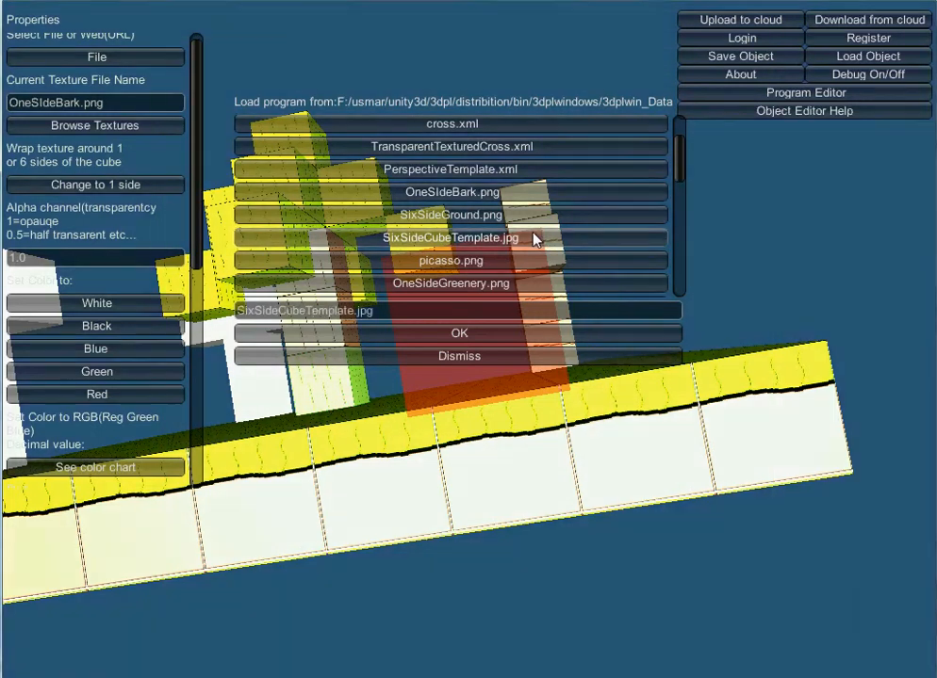
{"action": "left_click", "coordinate": [507, 336]}
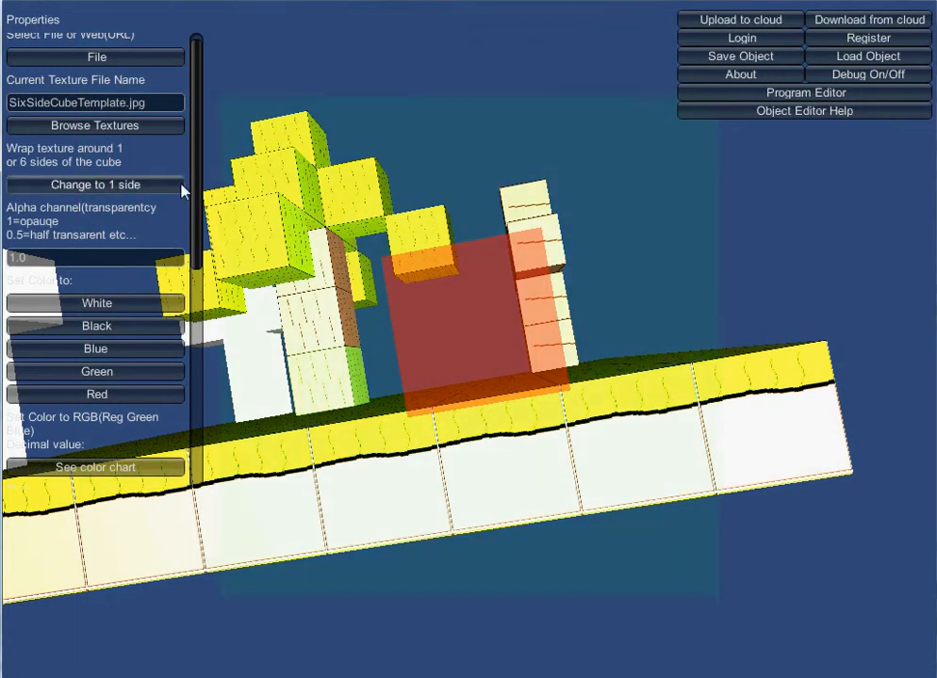
Switch texture wrapping to one side, place a template cube beside the bark column, and delete it.
{"action": "left_click", "coordinate": [114, 188]}
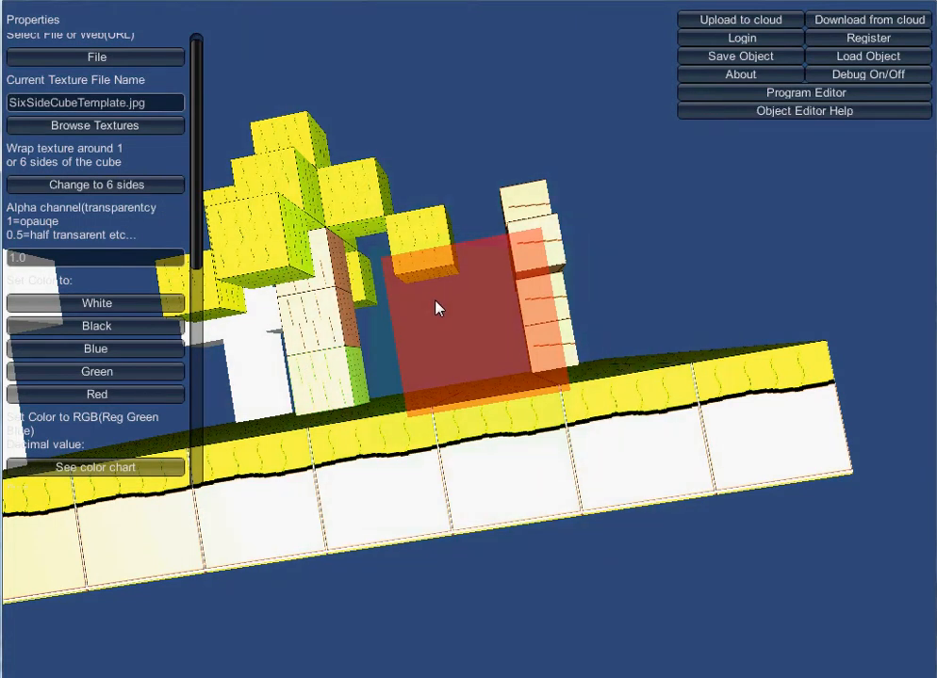
{"action": "key", "text": "Up"}
{"action": "key", "text": "Up"}
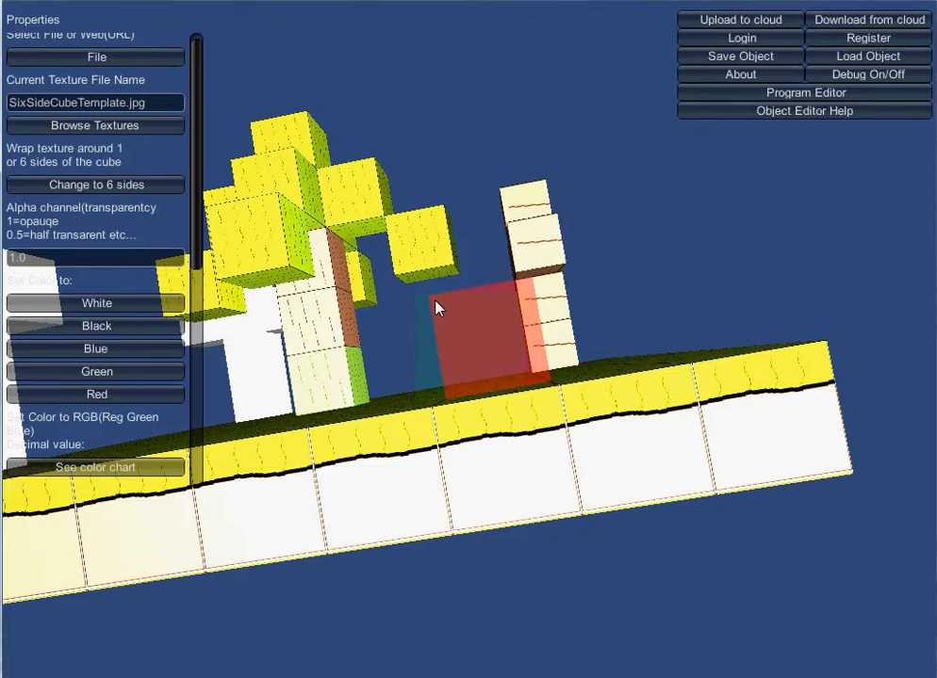
{"action": "left_click", "coordinate": [436, 308]}
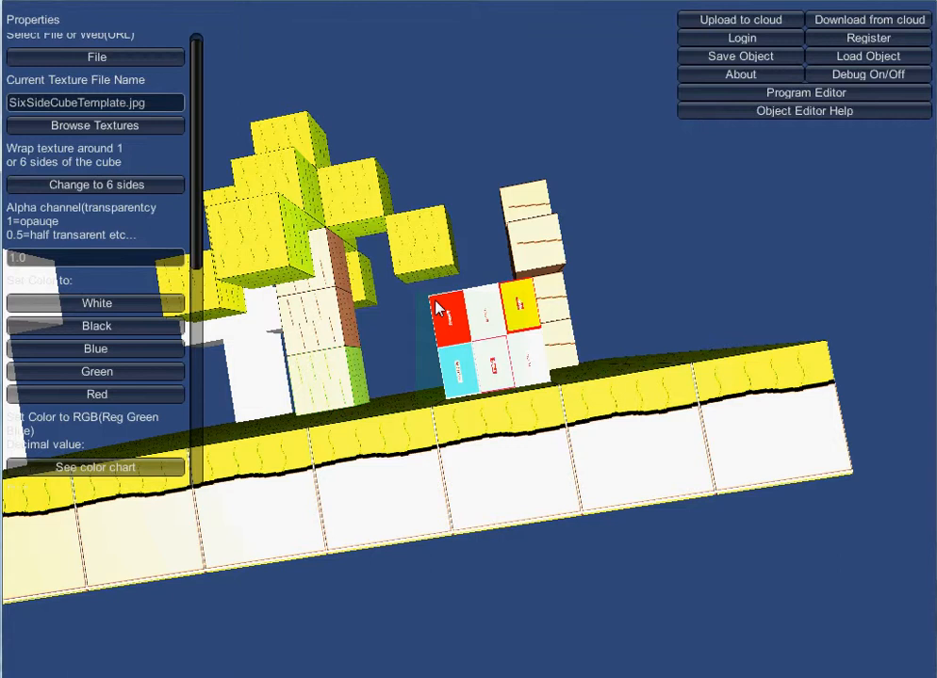
{"action": "key", "text": "Delete"}
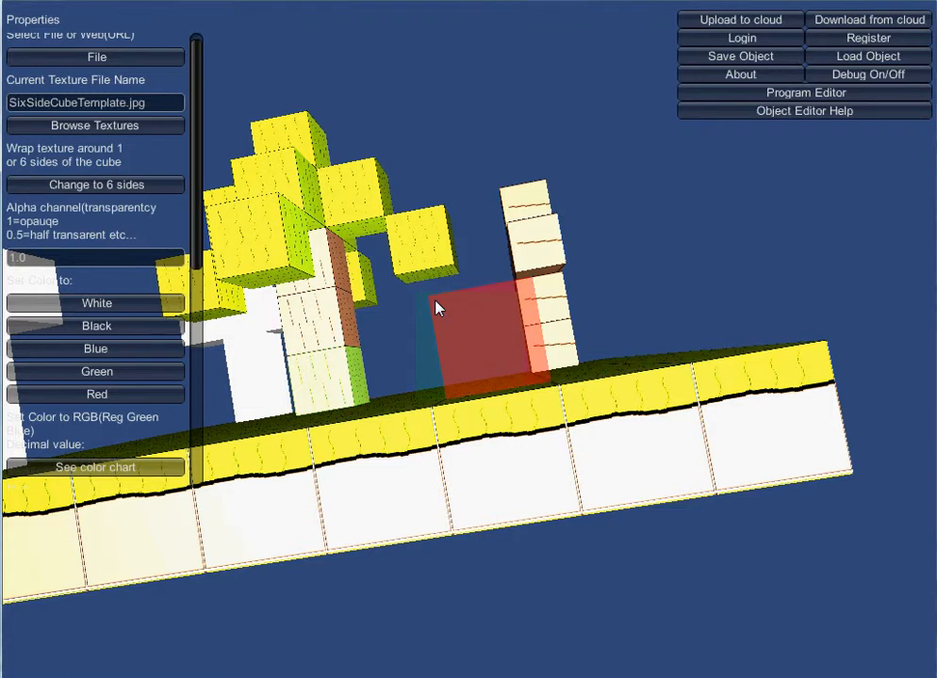
Toggle the texture wrapping mode twice, place another one-side template cube, and remove it.
{"action": "left_click", "coordinate": [123, 185]}
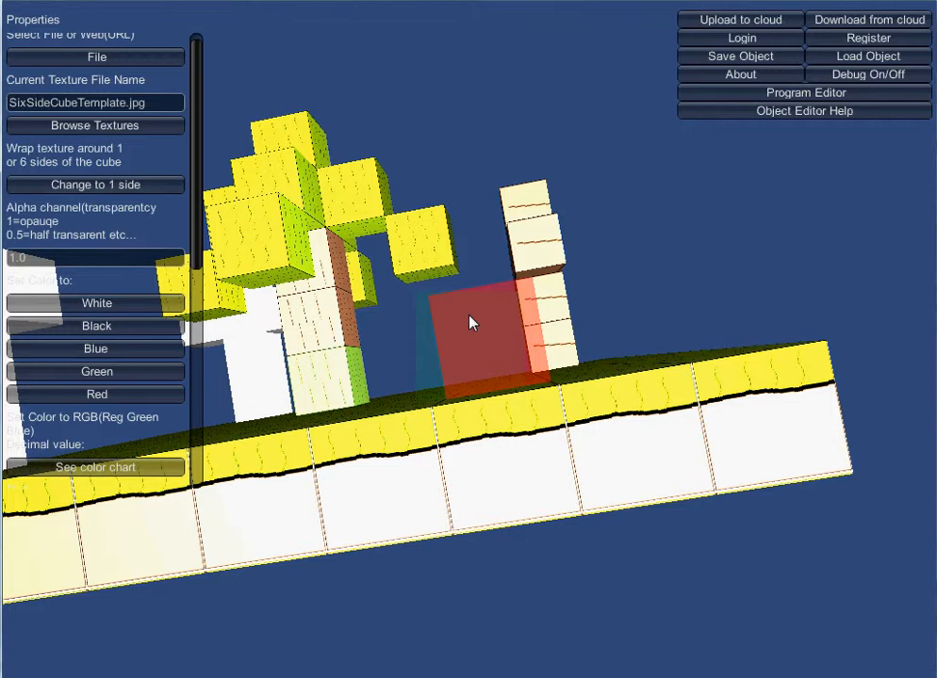
{"action": "left_click", "coordinate": [165, 185]}
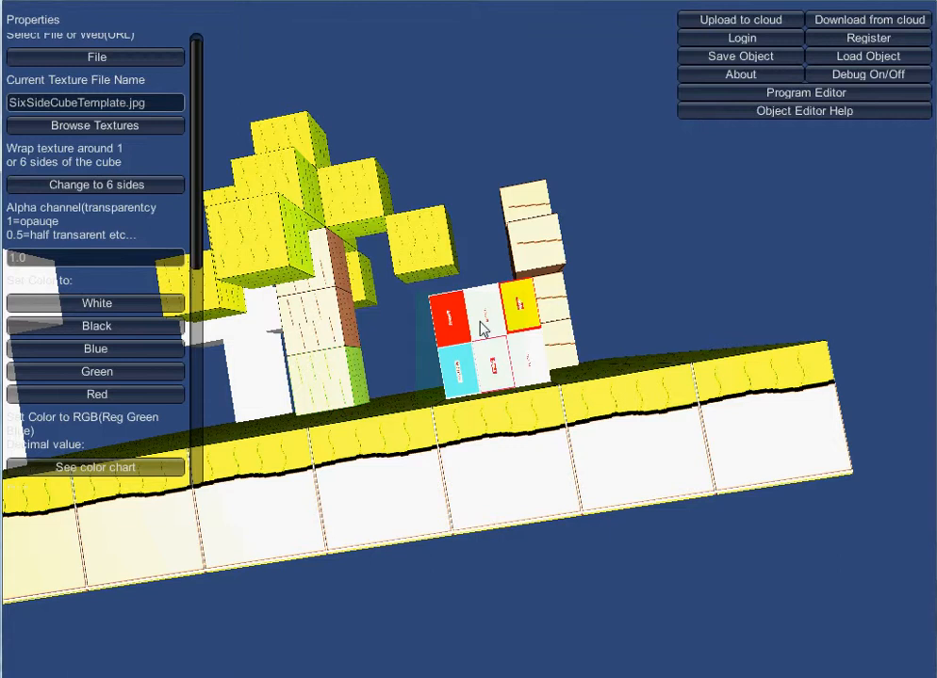
{"action": "left_click", "coordinate": [481, 326]}
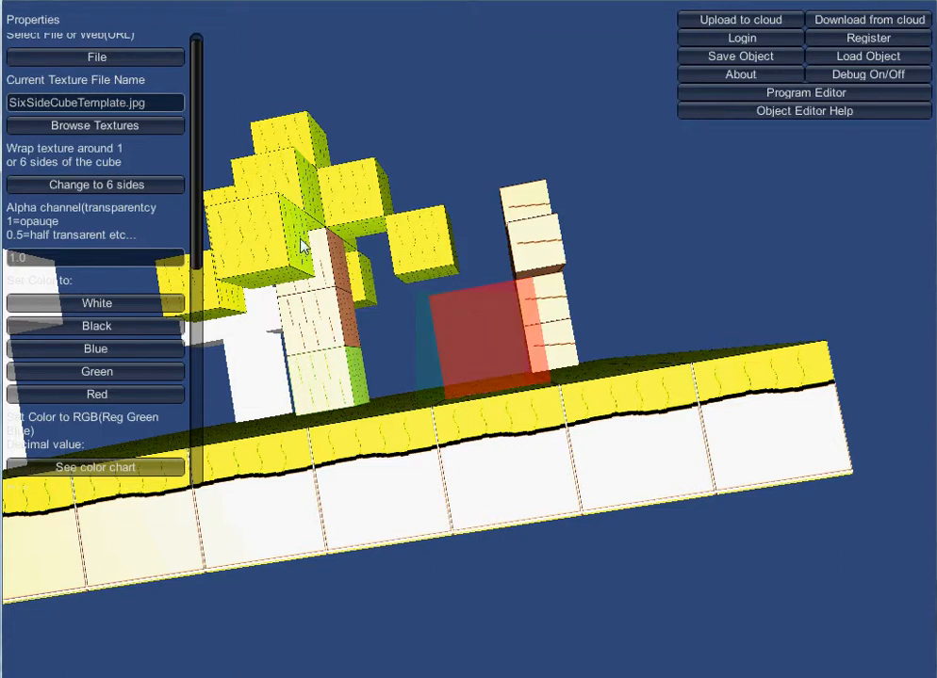
Switch texture wrapping to six sides and place a six-side template cube beside the bark column.
{"action": "left_click", "coordinate": [166, 190]}
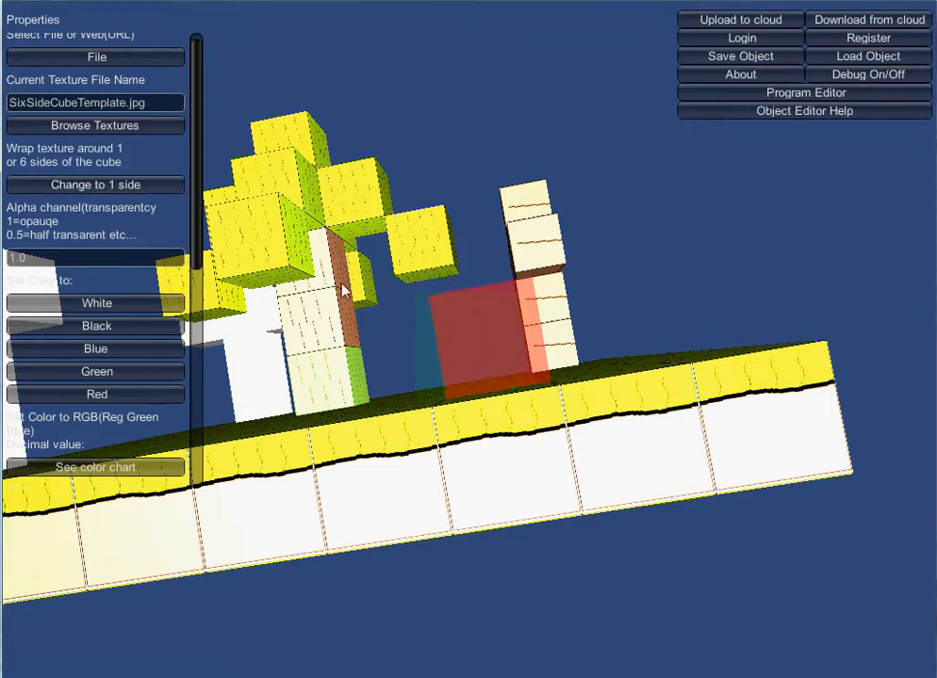
{"action": "left_click", "coordinate": [449, 316]}
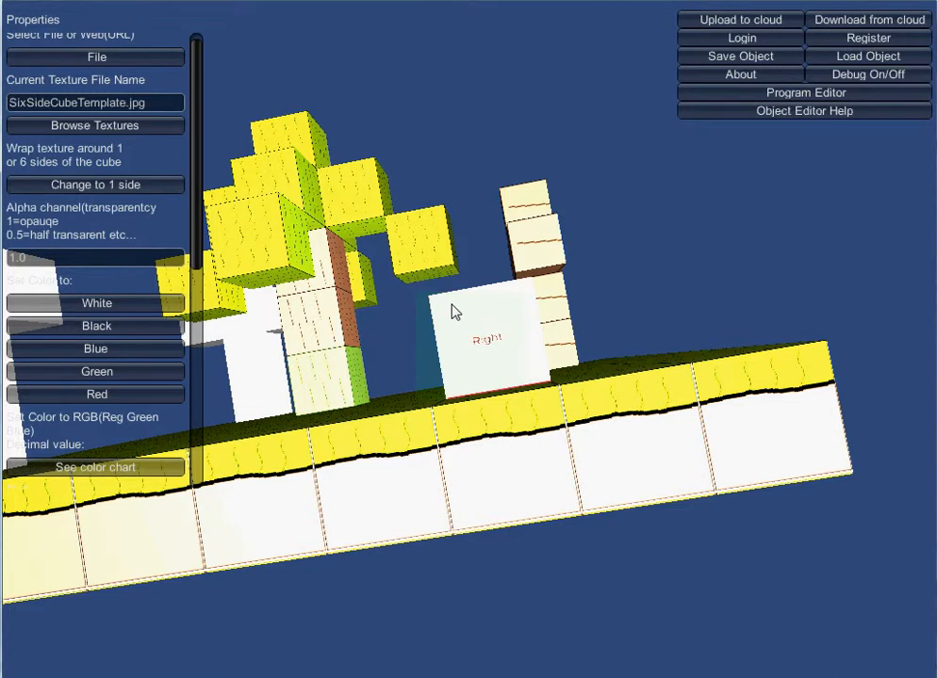
{"action": "left_click", "coordinate": [451, 313]}
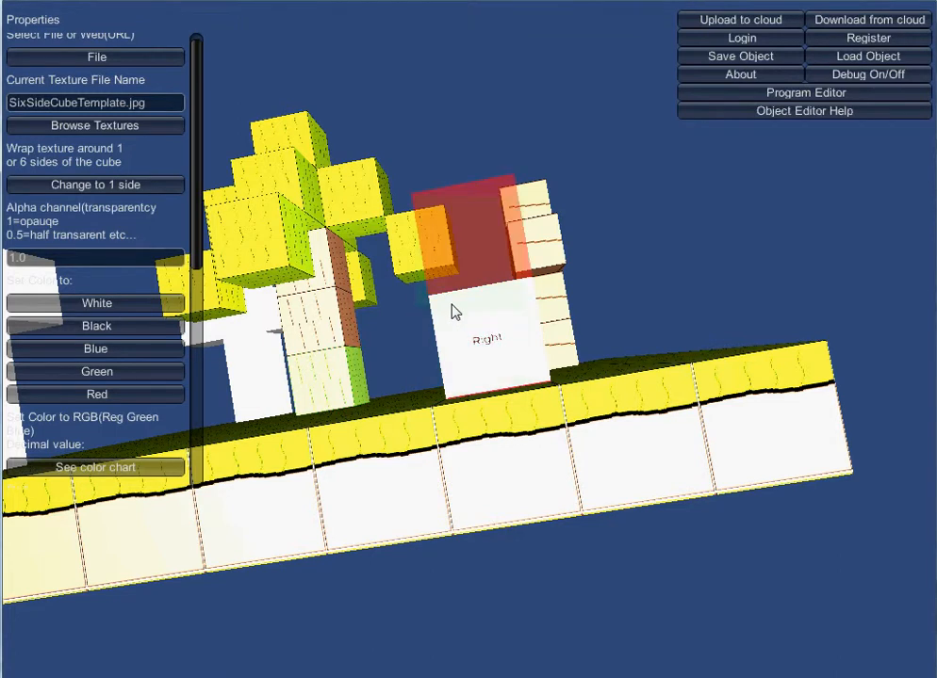
Stack six-side template cubes into a tall column beside the bark column and add a horizontal row of cubes across its top.
{"action": "left_click", "coordinate": [451, 313]}
{"action": "left_click", "coordinate": [452, 313]}
{"action": "left_click", "coordinate": [452, 313]}
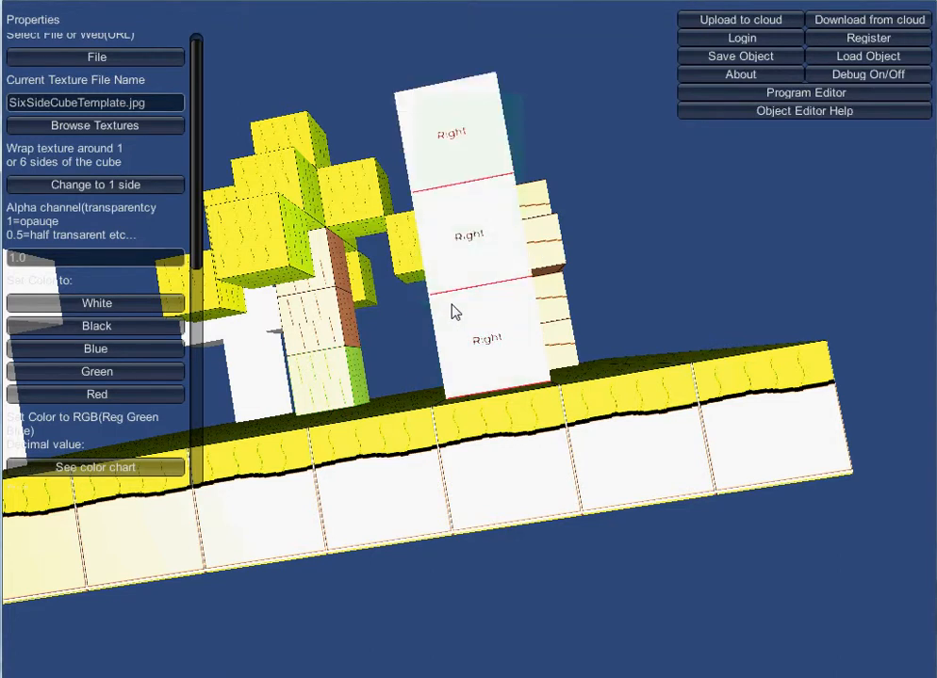
{"action": "left_click", "coordinate": [451, 313]}
{"action": "left_click", "coordinate": [452, 312]}
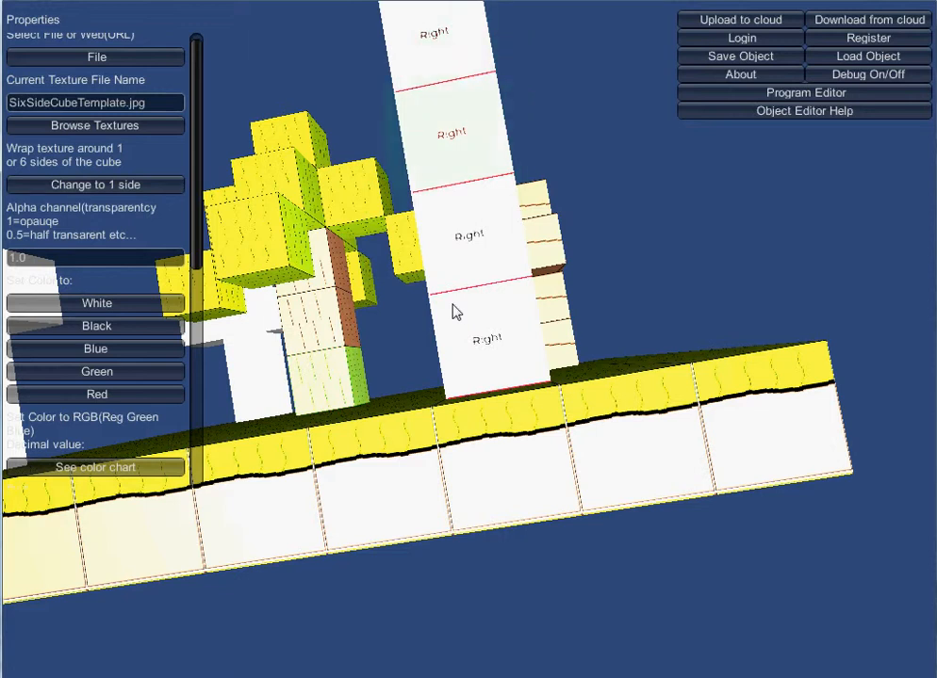
{"action": "left_click", "coordinate": [451, 313]}
{"action": "left_click", "coordinate": [452, 313]}
{"action": "key", "text": "Right"}
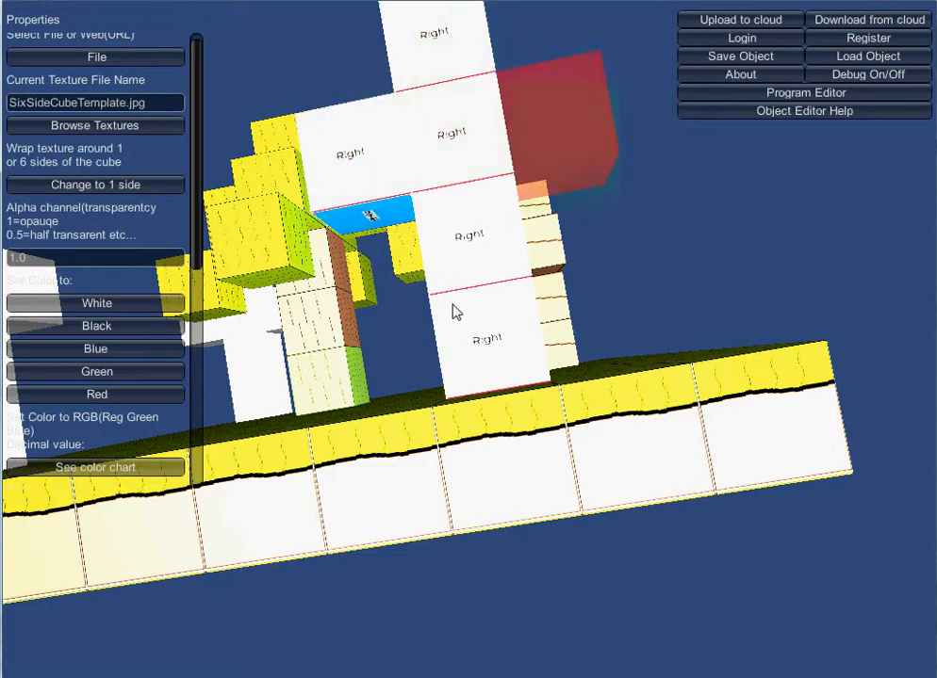
{"action": "key", "text": "space"}
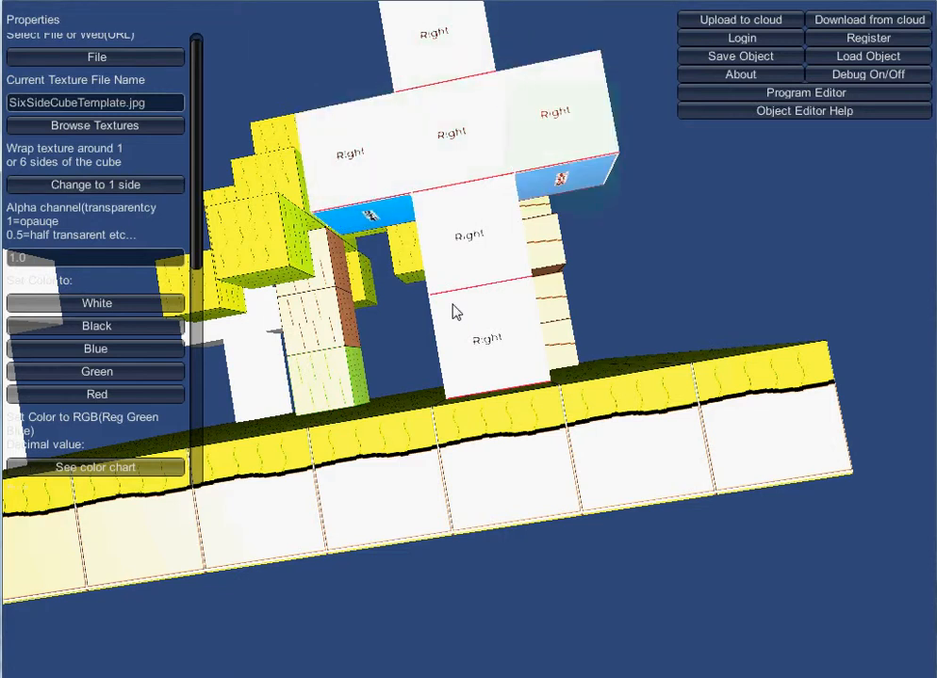
{"action": "left_click", "coordinate": [452, 305]}
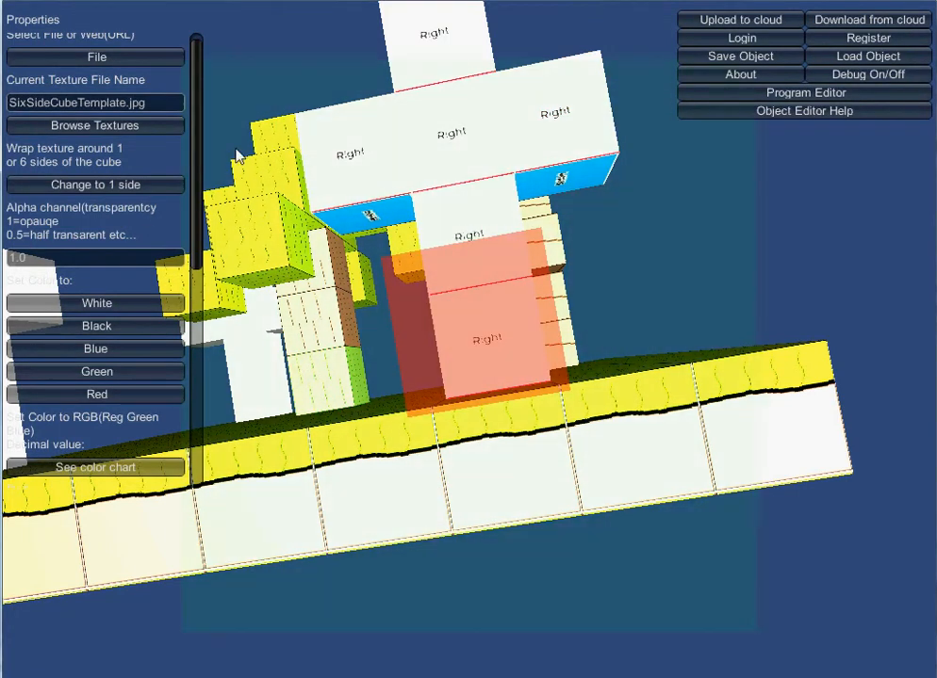
Turn off the green guide flash.
{"action": "left_click_drag", "start_coordinate": [195, 158], "coordinate": [182, 381]}
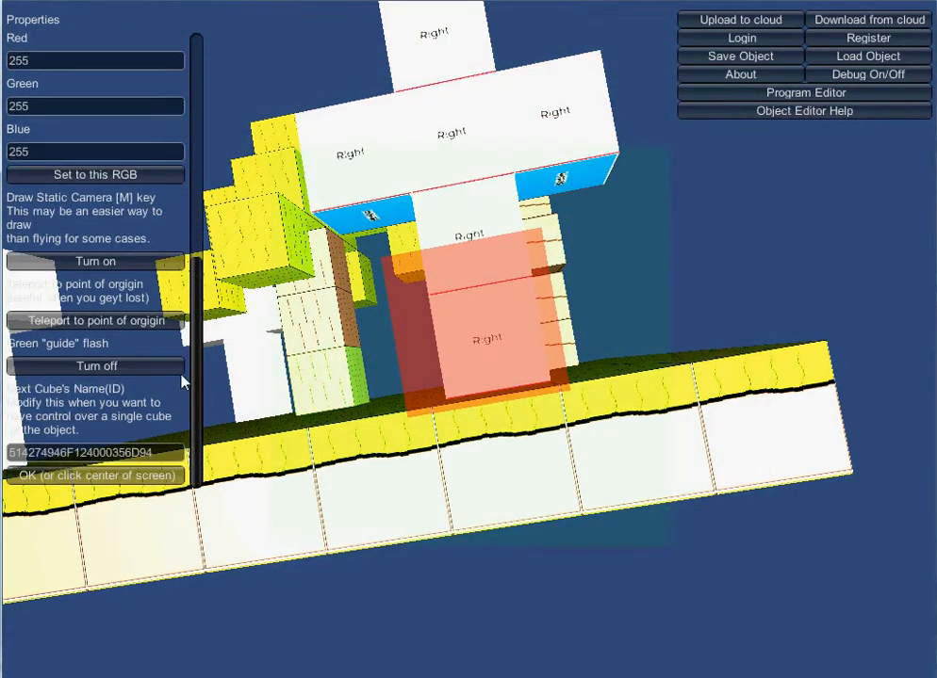
{"action": "left_click", "coordinate": [129, 366]}
Fly around the structure to inspect the six-side template cubes from different angles.
{"action": "key", "text": "s"}
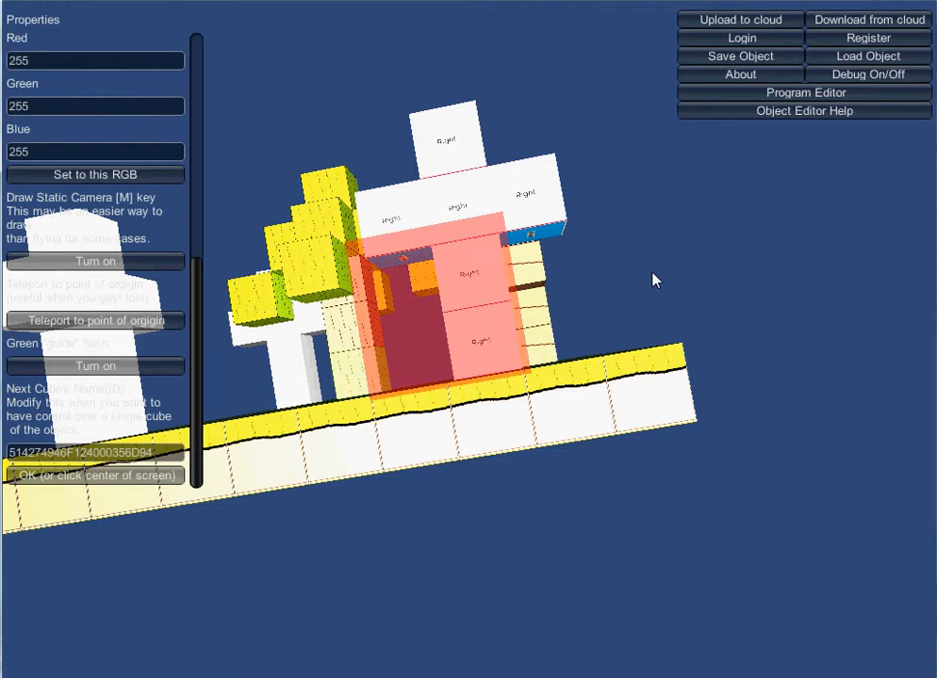
{"action": "key", "text": "w"}
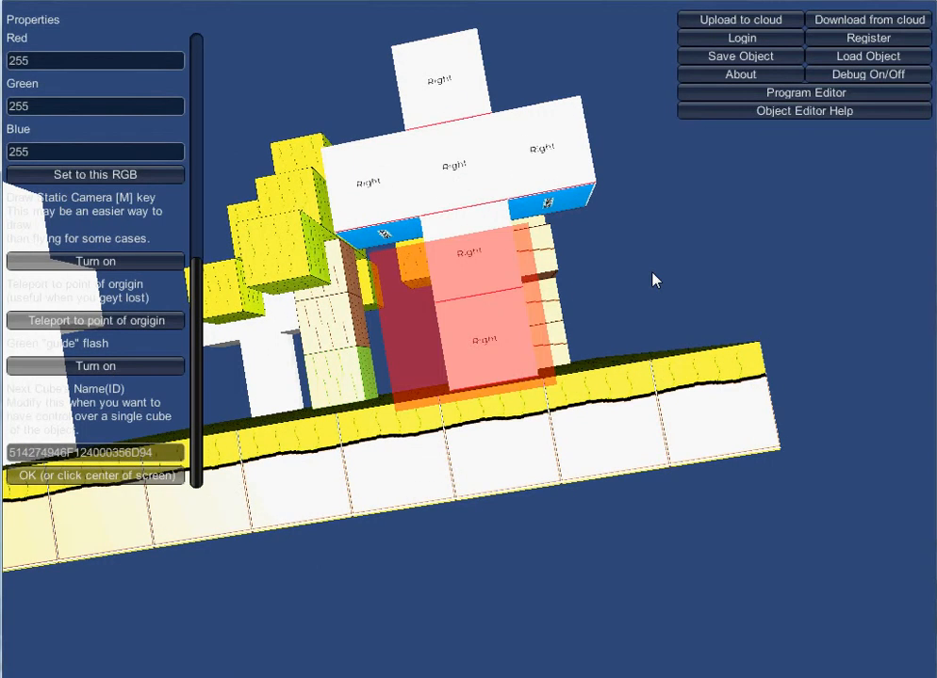
{"action": "key", "text": "a"}
{"action": "key", "text": "w"}
{"action": "key", "text": "d"}
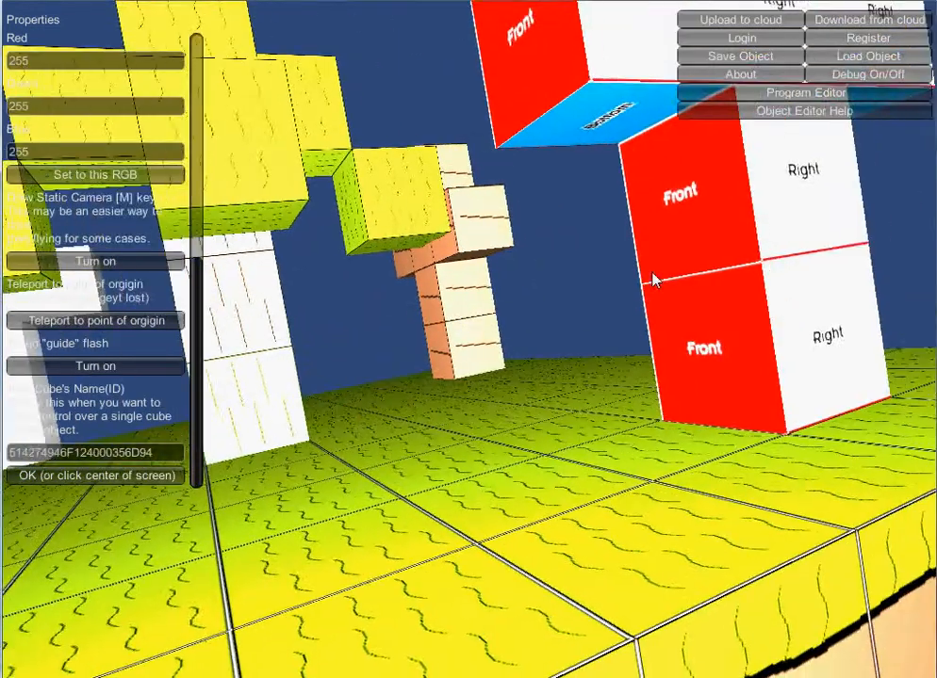
{"action": "key", "text": "w"}
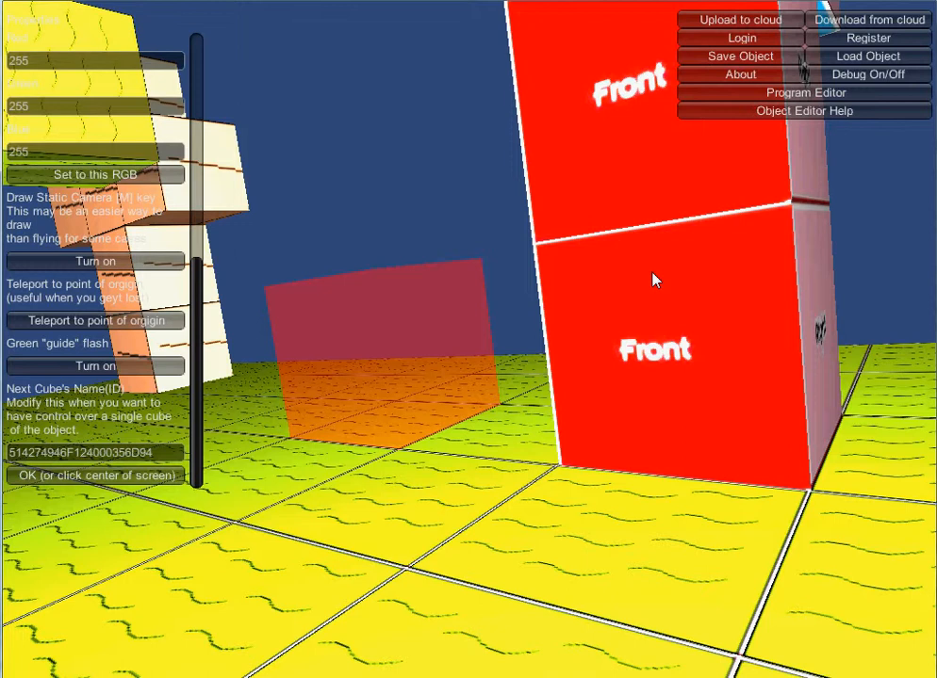
{"action": "key", "text": "d"}
{"action": "key", "text": "d"}
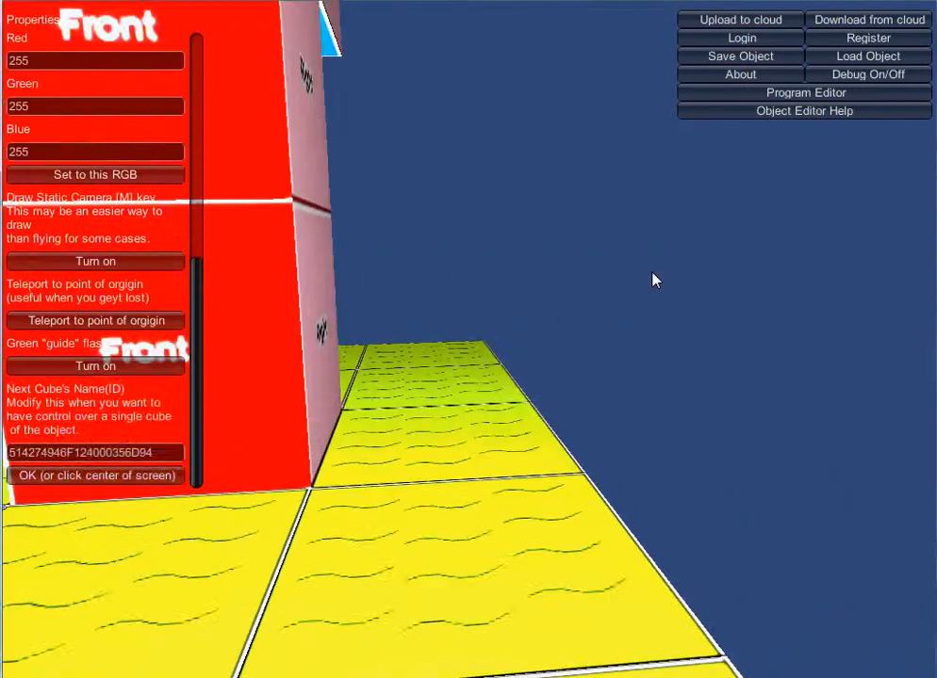
{"action": "key", "text": "a"}
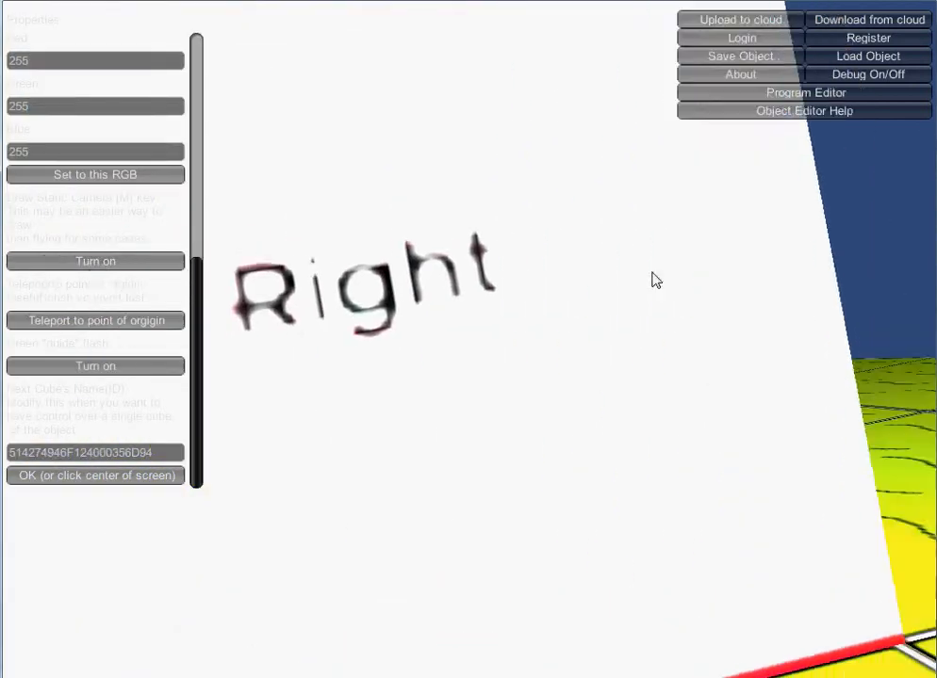
{"action": "key", "text": "d"}
{"action": "key", "text": "a"}
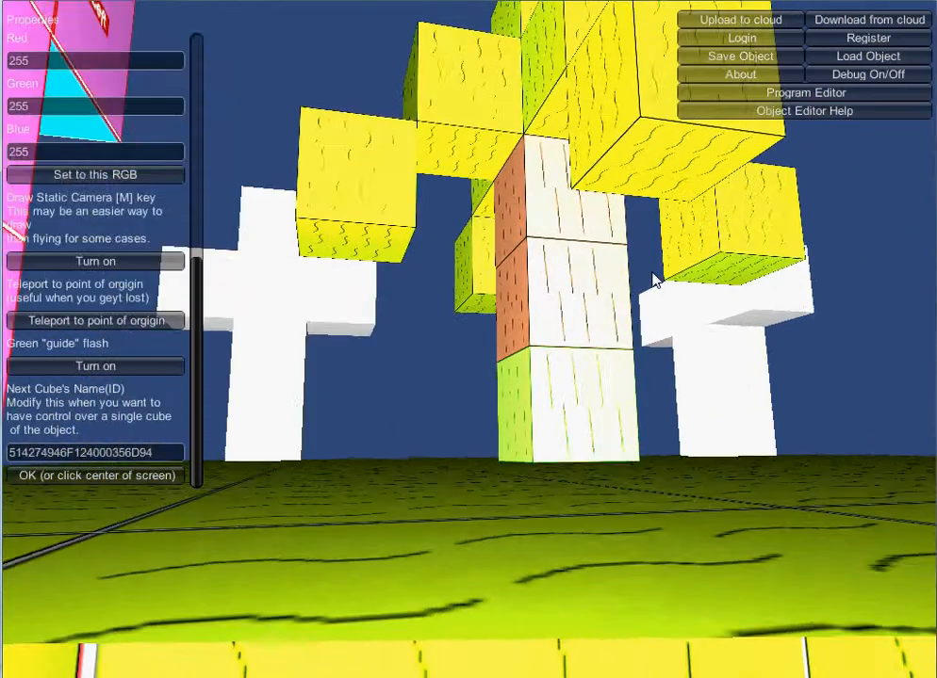
{"action": "key", "text": "Up"}
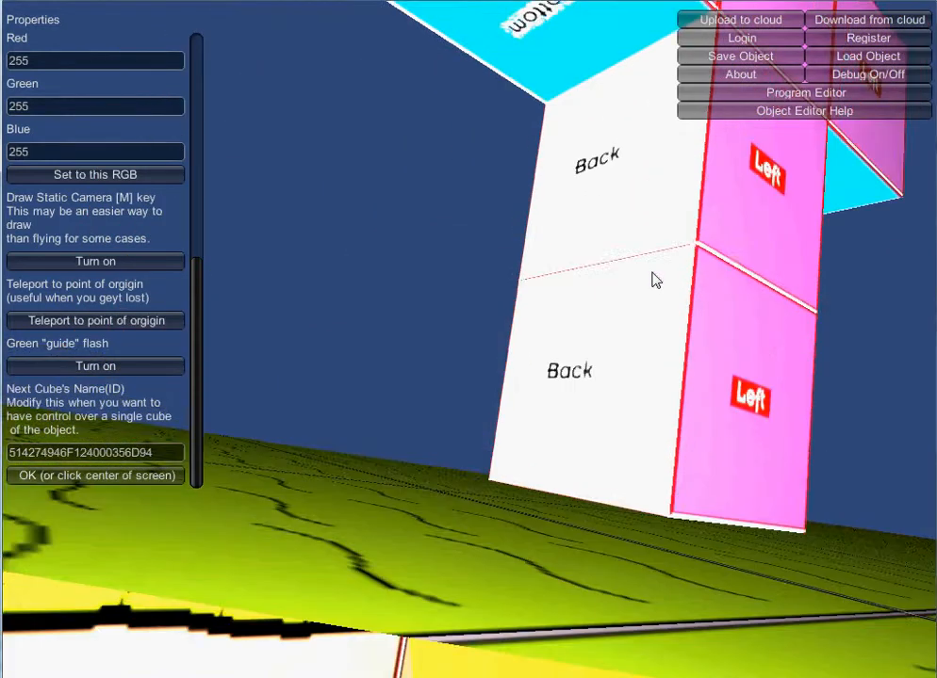
{"action": "key", "text": "Left"}
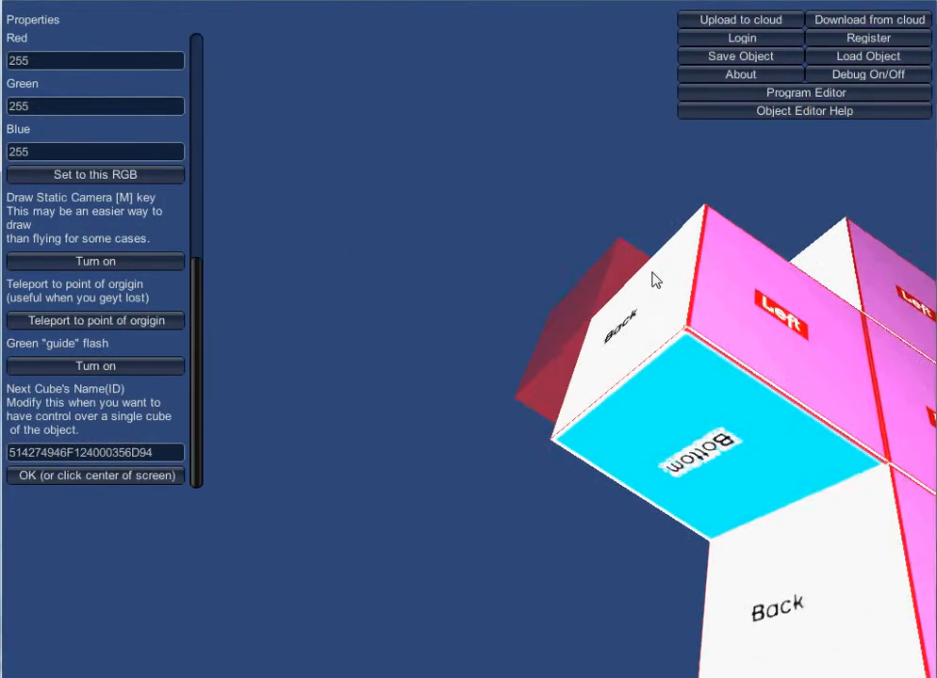
{"action": "key", "text": "Right"}
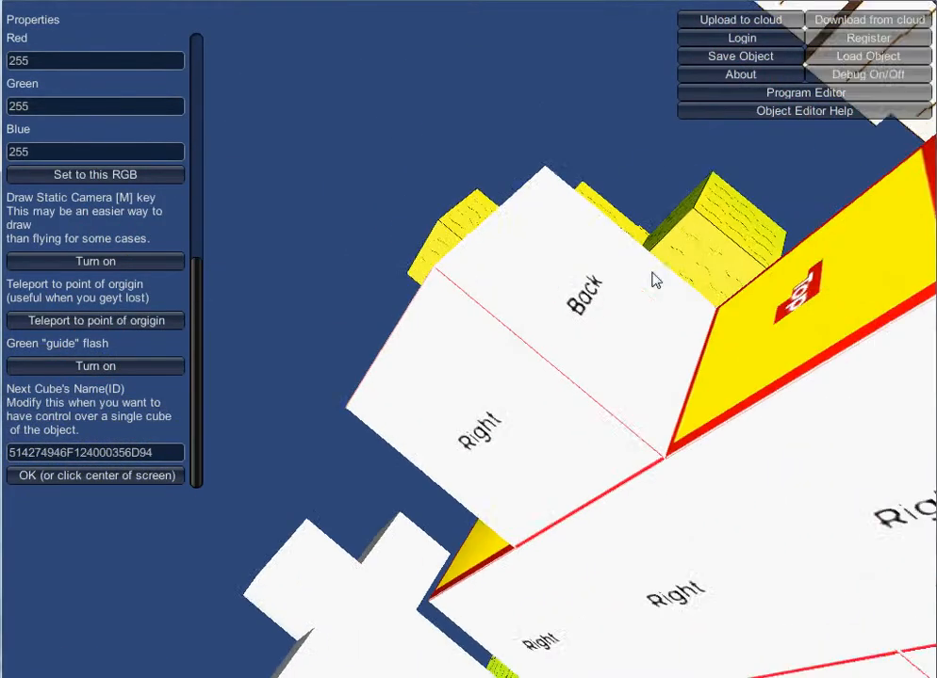
{"action": "key", "text": "Left"}
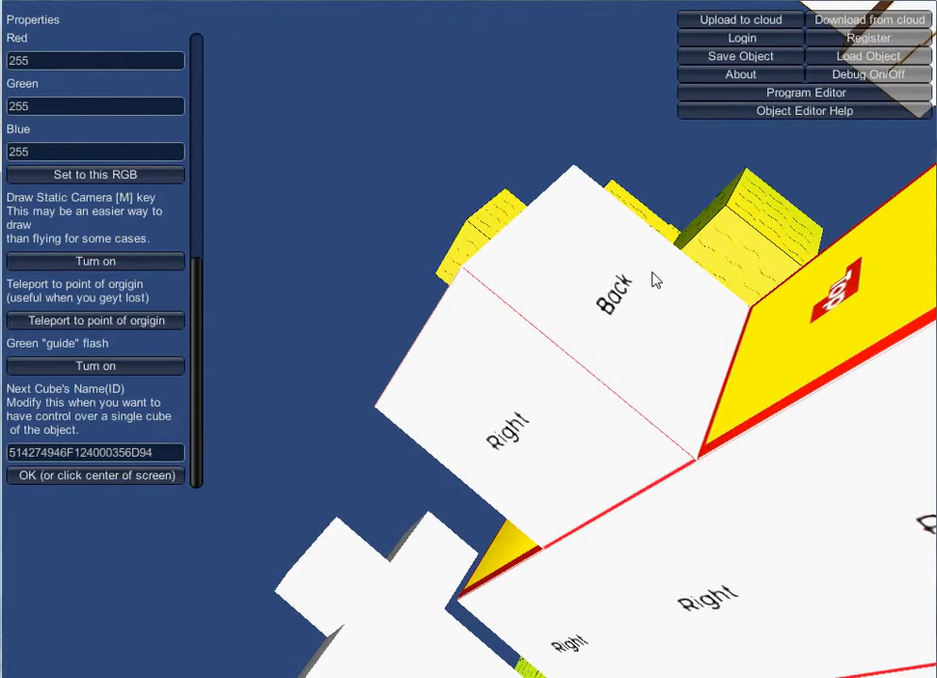
{"action": "key", "text": "Left"}
{"action": "key", "text": "Down"}
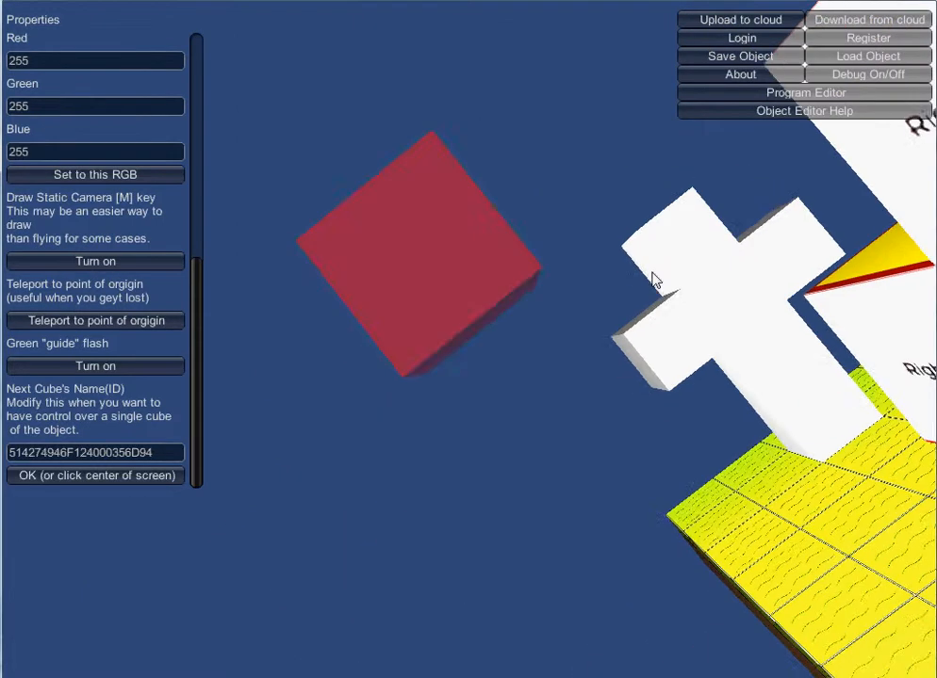
{"action": "key", "text": "Right"}
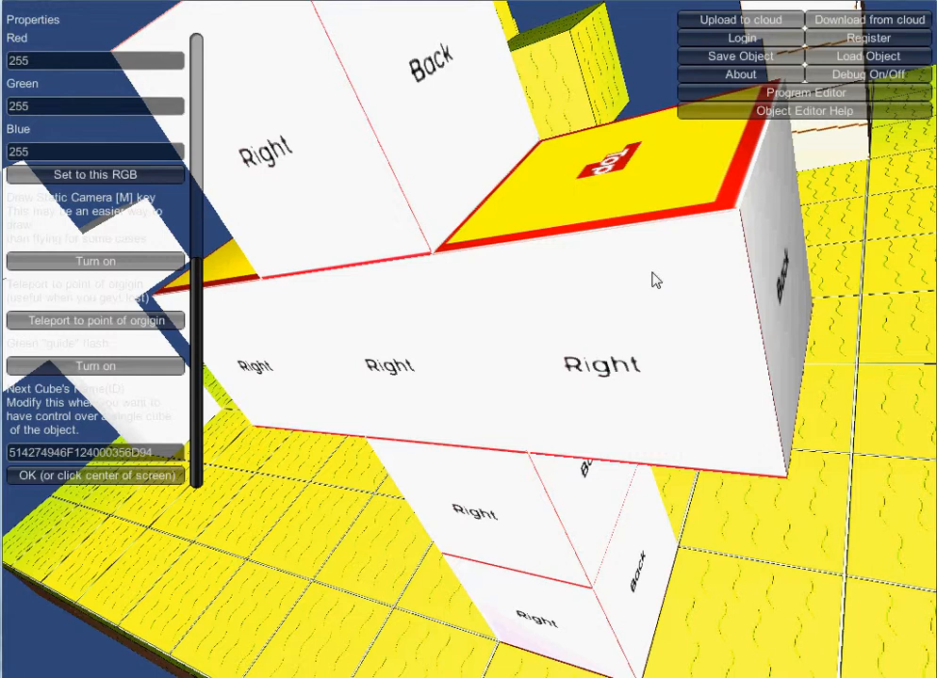
{"action": "key", "text": "Right"}
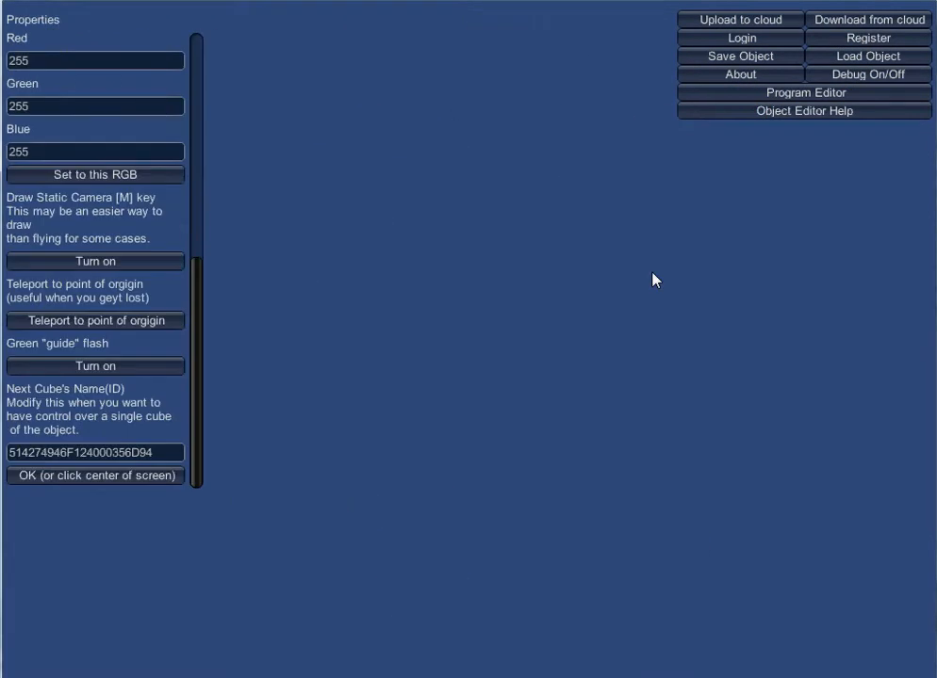
{"action": "key", "text": "Left"}
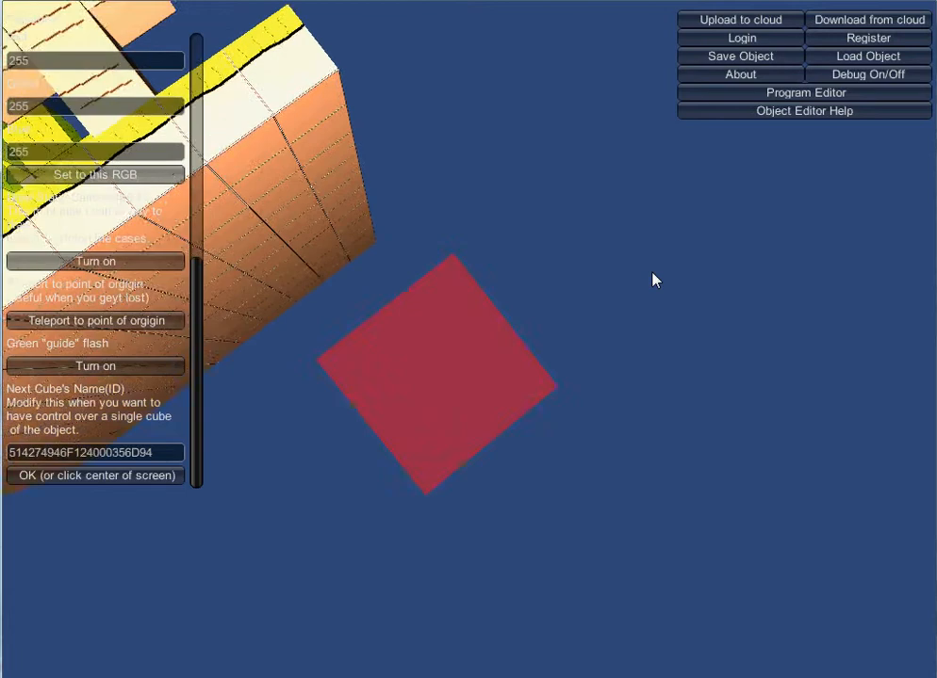
{"action": "key", "text": "Right"}
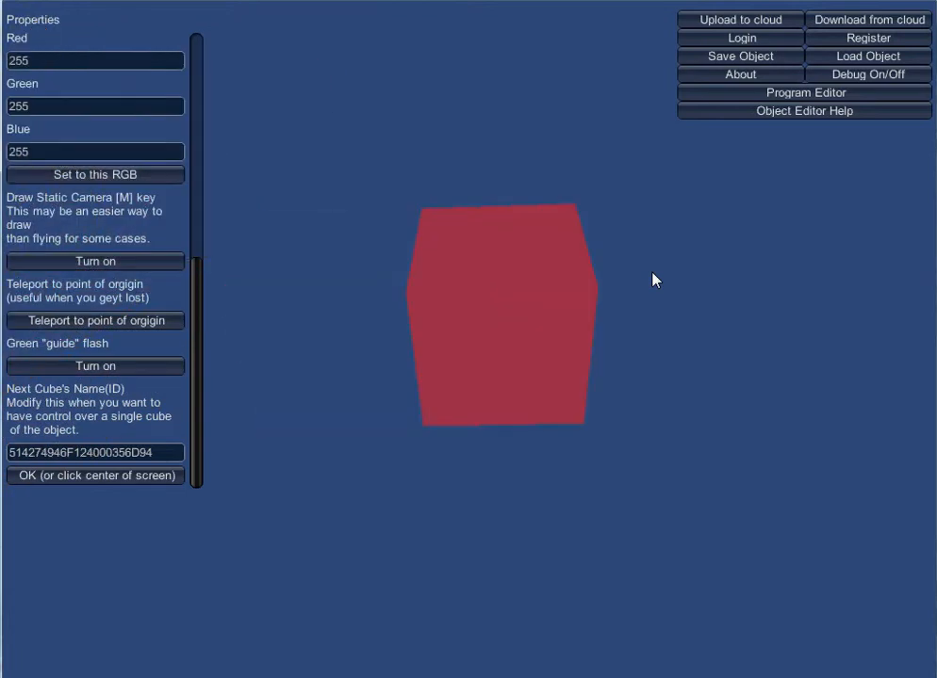
Teleport back to the point of origin and turn the green guide flash back on.
{"action": "left_click", "coordinate": [140, 321]}
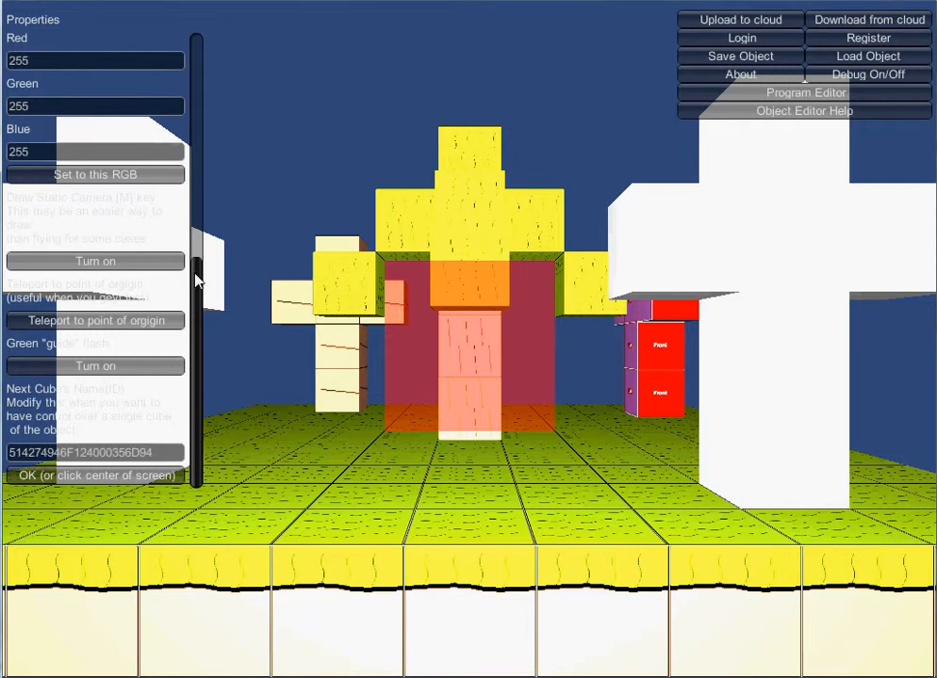
{"action": "mouse_move", "coordinate": [196, 275]}
{"action": "left_mouse_down"}
{"action": "mouse_move", "coordinate": [193, 241]}
{"action": "mouse_move", "coordinate": [197, 279]}
{"action": "left_mouse_up"}
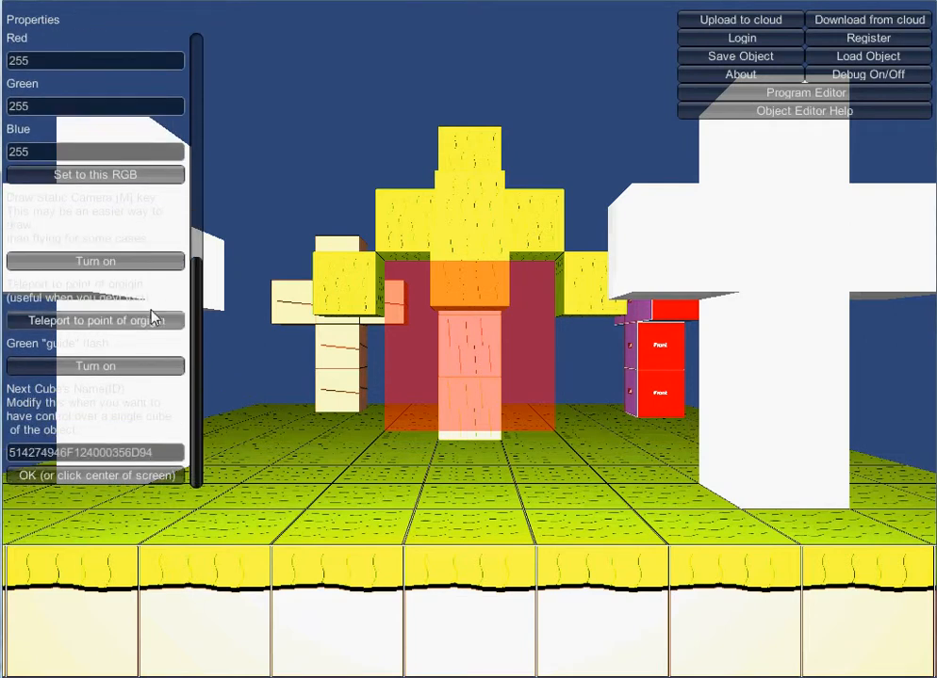
{"action": "left_click", "coordinate": [173, 367]}
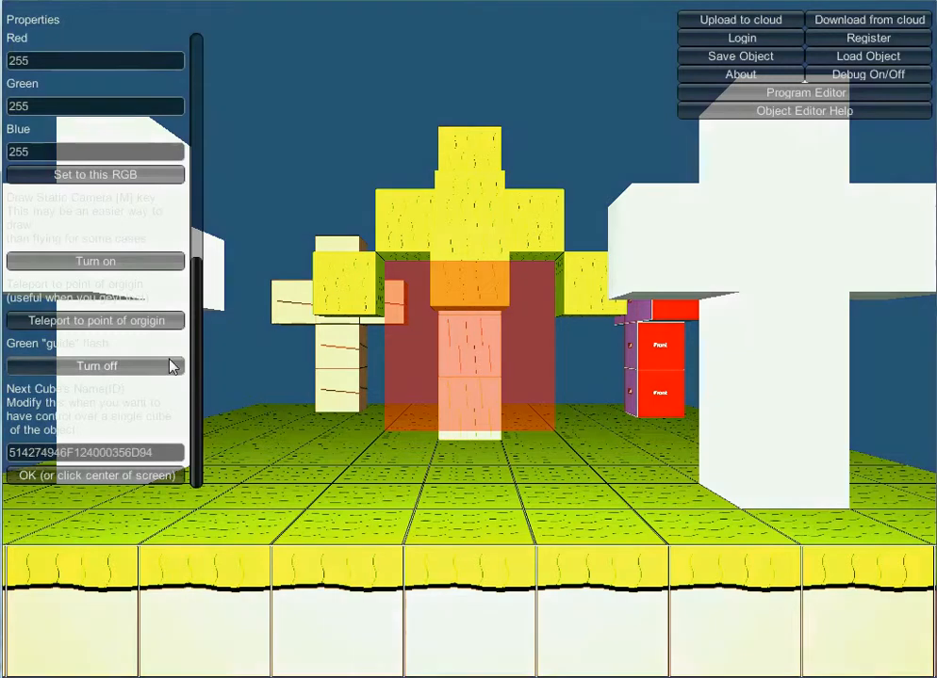
Set the cube texture to SixSideGround.png from the texture browser.
{"action": "left_click_drag", "start_coordinate": [193, 351], "coordinate": [199, 109]}
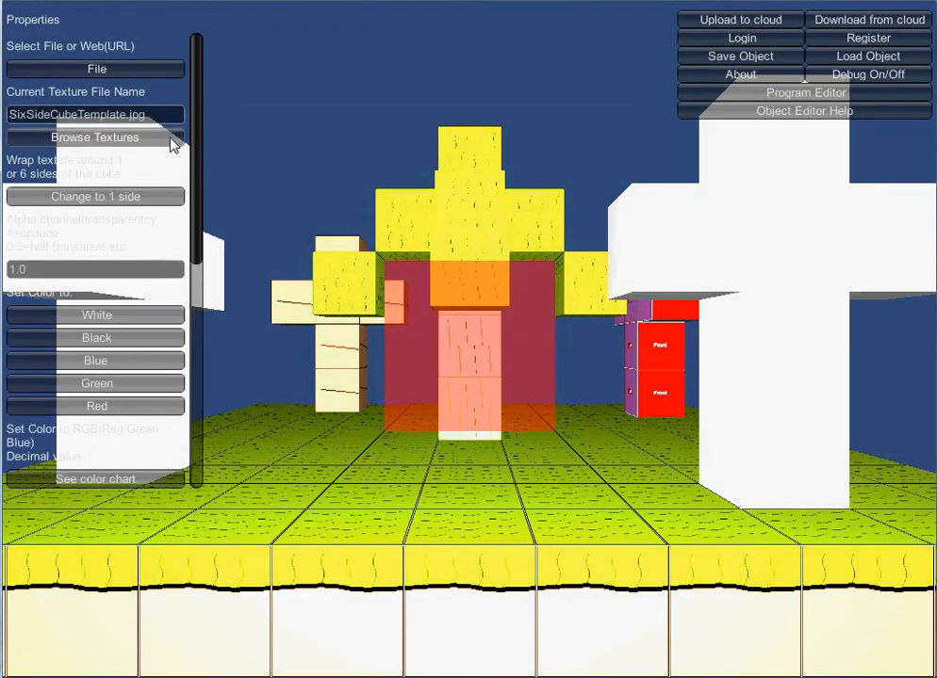
{"action": "left_click", "coordinate": [141, 144]}
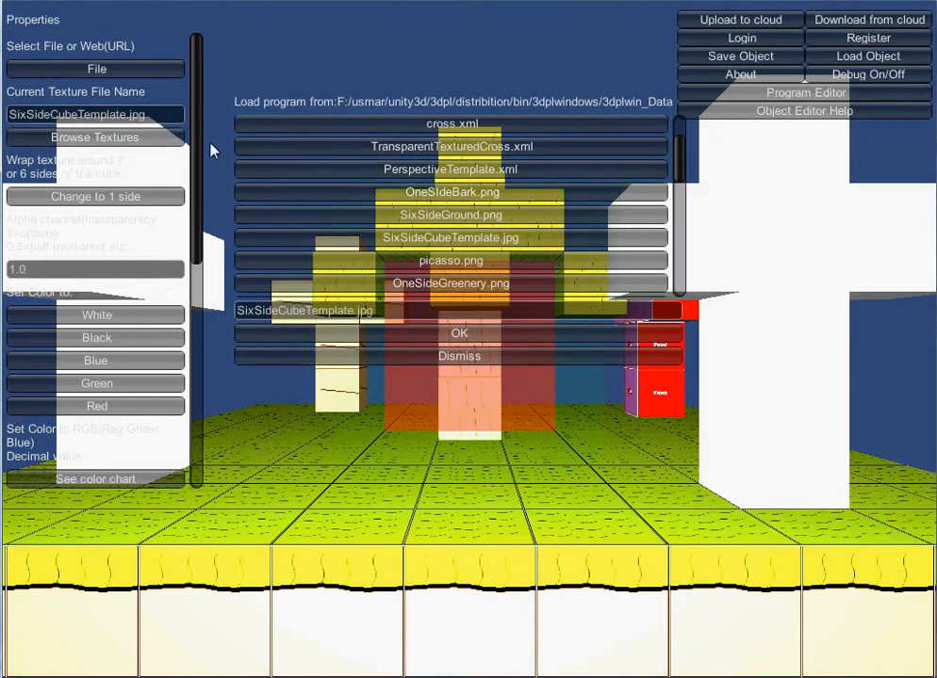
{"action": "left_click", "coordinate": [403, 217]}
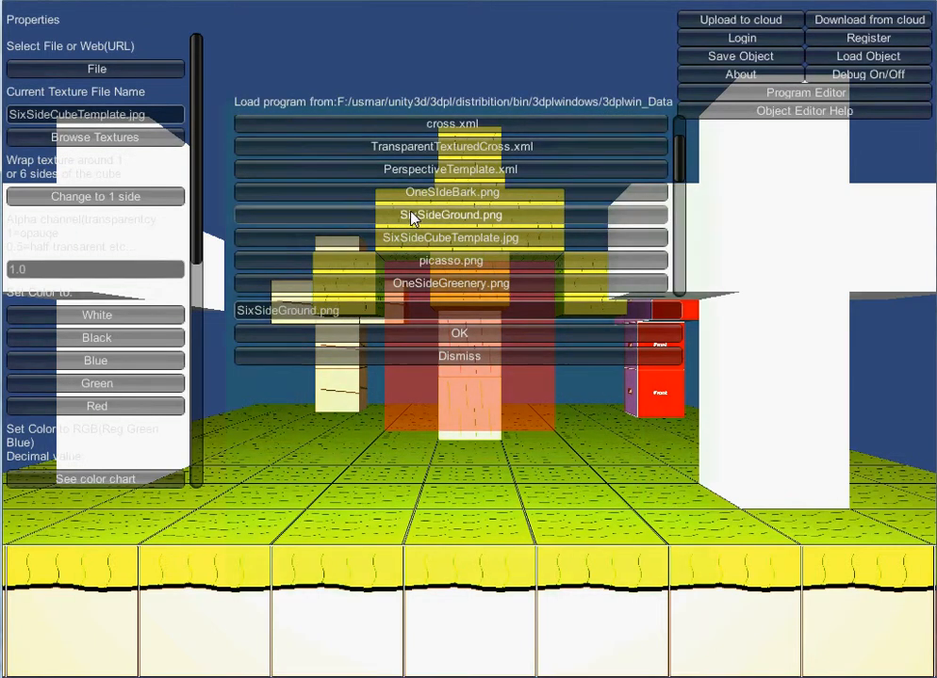
{"action": "left_click", "coordinate": [437, 334]}
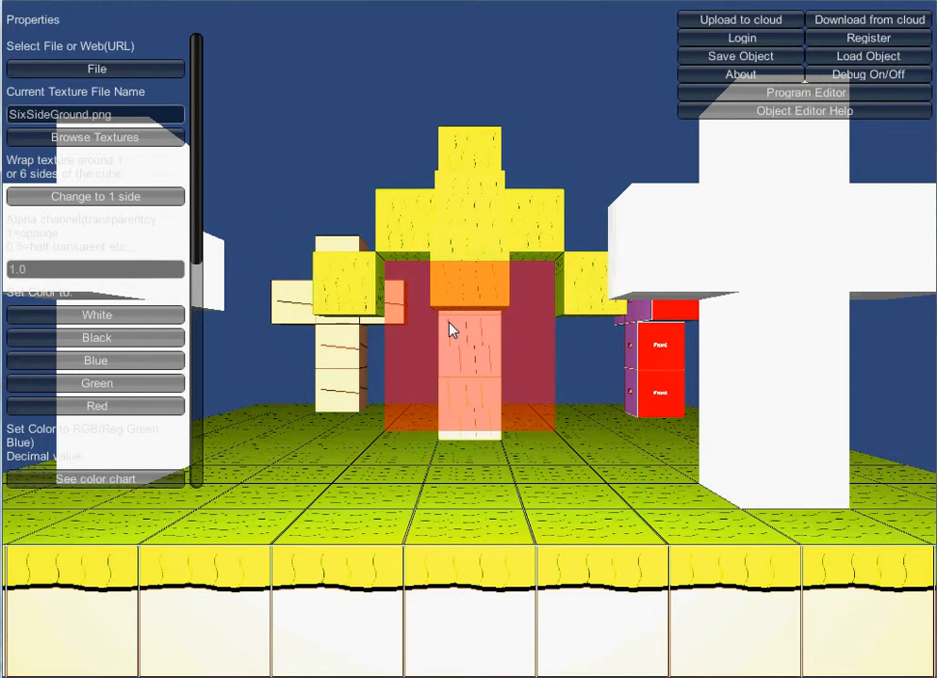
Save the object under the name cementary.
{"action": "key", "text": "Down"}
{"action": "key", "text": "Down"}
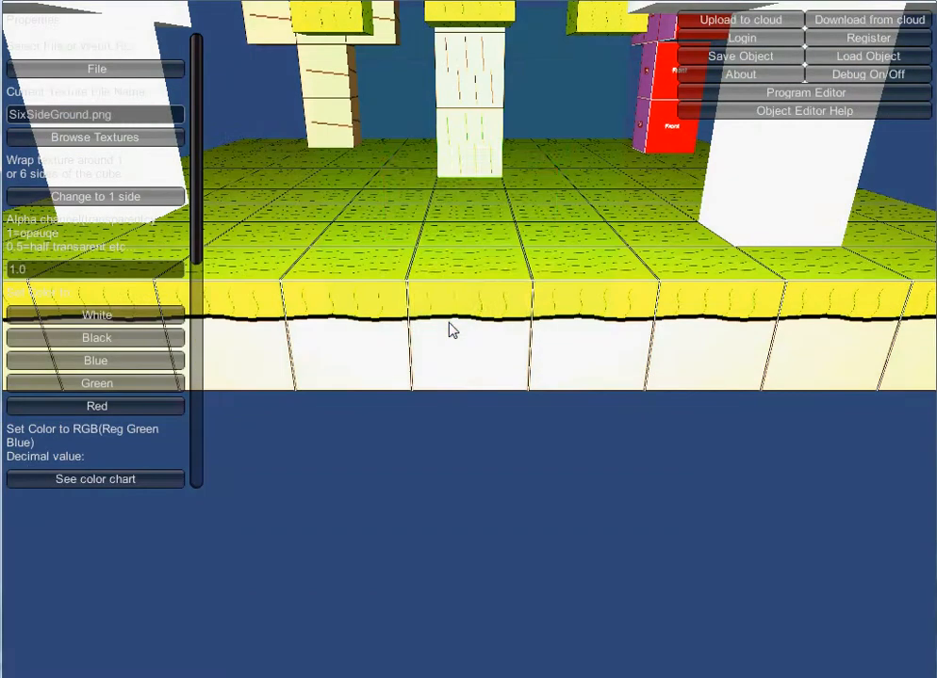
{"action": "key", "text": "Down"}
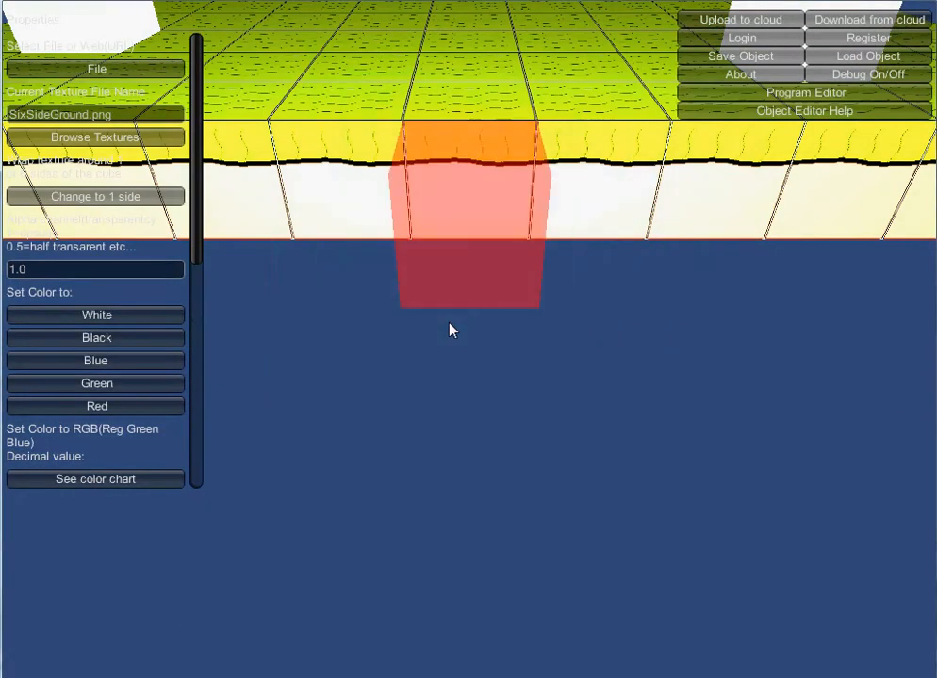
{"action": "key", "text": "Down"}
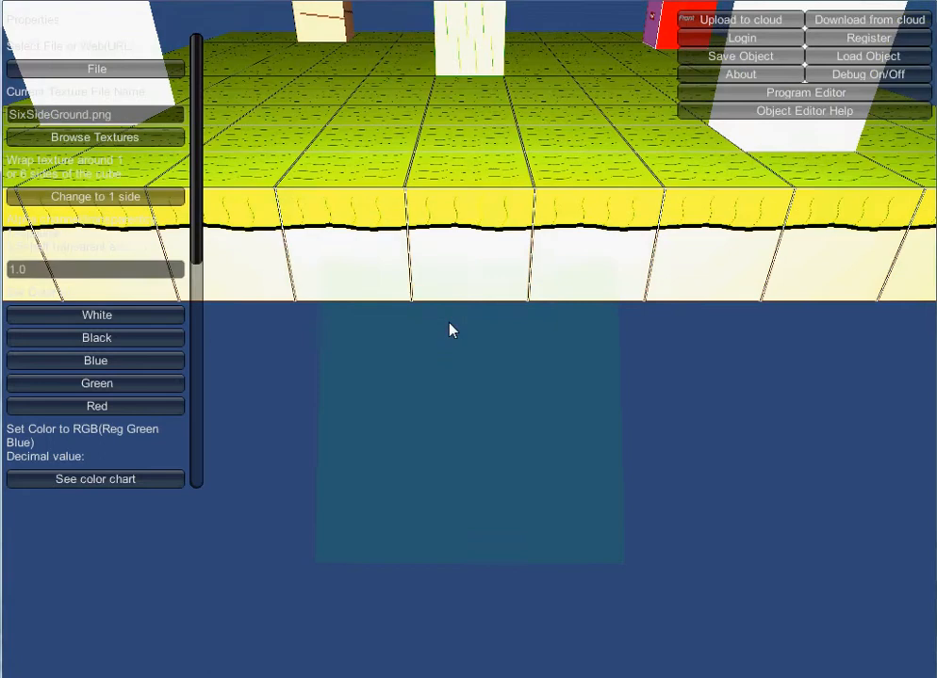
{"action": "key", "text": "Up"}
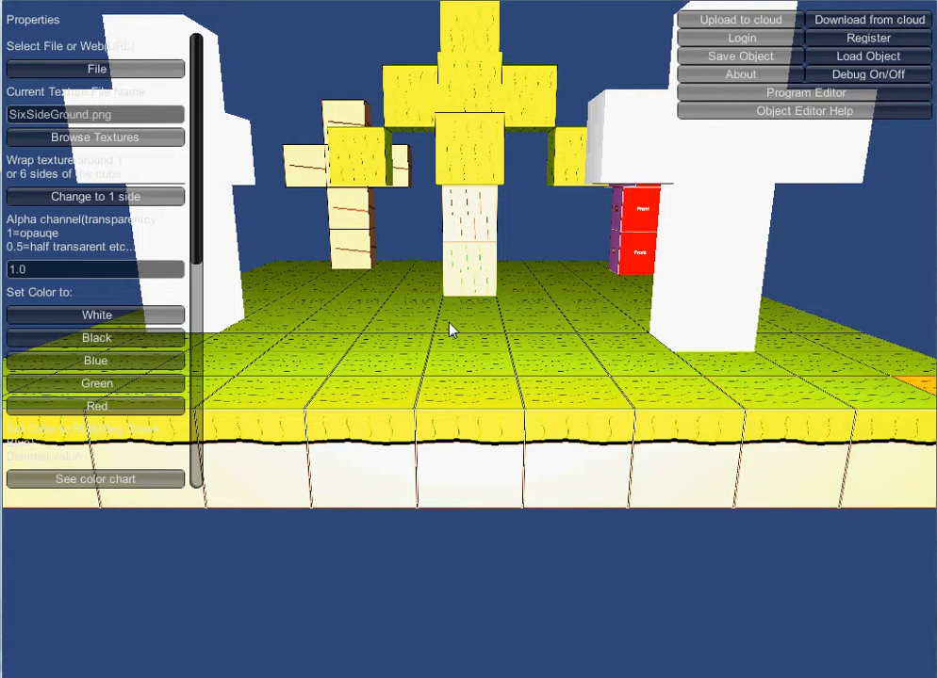
{"action": "key", "text": "s"}
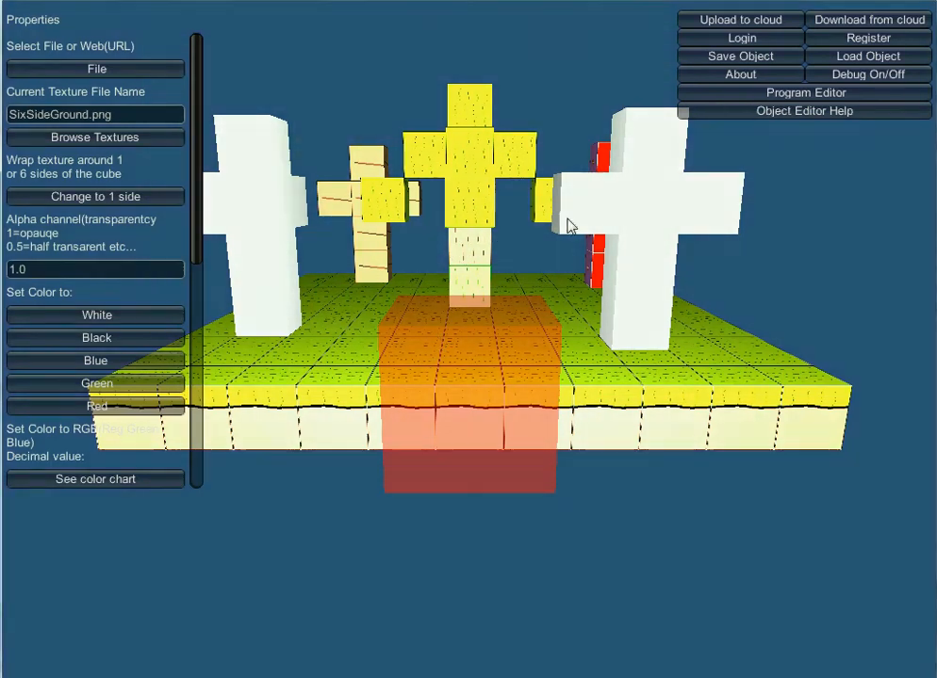
{"action": "left_click", "coordinate": [751, 61]}
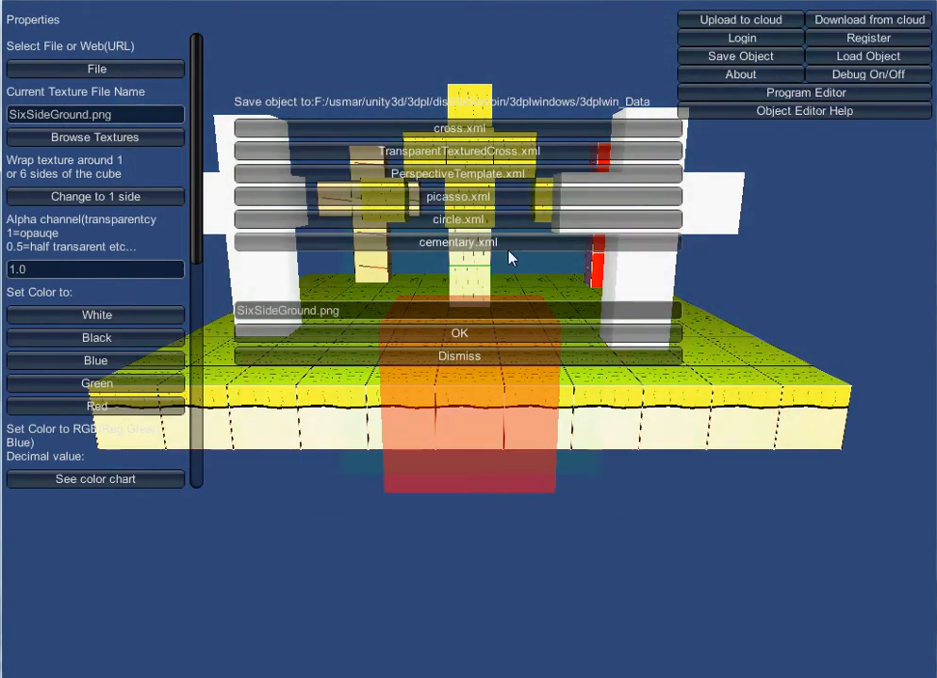
{"action": "left_click", "coordinate": [437, 313]}
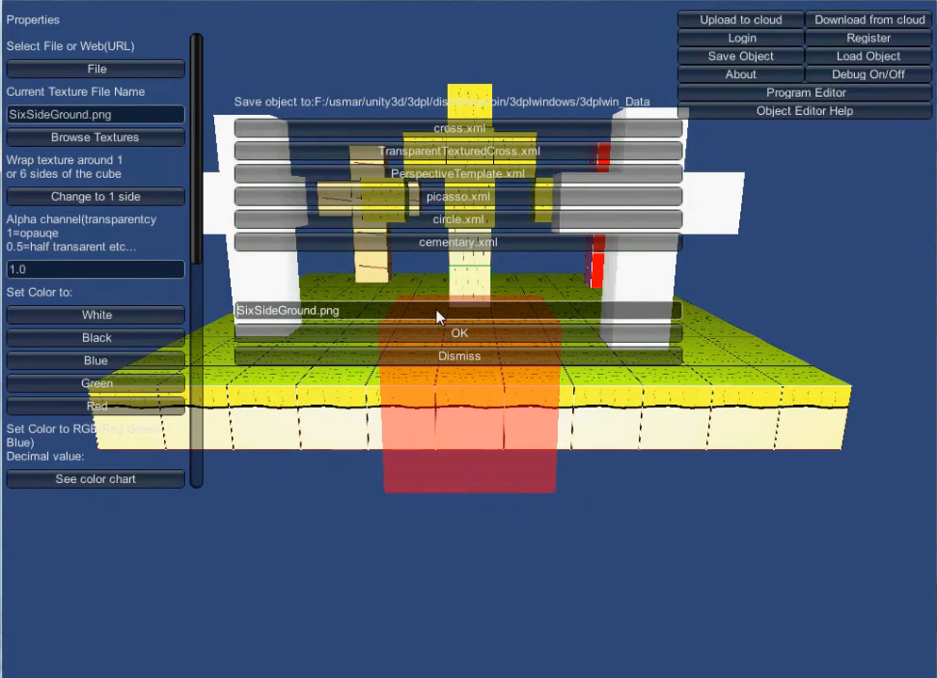
{"action": "key", "text": "BackSpace"}
{"action": "key", "text": "BackSpace"}
{"action": "key", "text": "BackSpace"}
{"action": "key", "text": "BackSpace"}
{"action": "key", "text": "BackSpace"}
{"action": "key", "text": "BackSpace"}
{"action": "key", "text": "BackSpace"}
{"action": "key", "text": "BackSpace"}
{"action": "key", "text": "BackSpace"}
{"action": "key", "text": "BackSpace"}
{"action": "key", "text": "BackSpace"}
{"action": "key", "text": "BackSpace"}
{"action": "key", "text": "BackSpace"}
{"action": "key", "text": "BackSpace"}
{"action": "key", "text": "BackSpace"}
{"action": "key", "text": "BackSpace"}
{"action": "key", "text": "BackSpace"}
{"action": "type", "text": "c"}
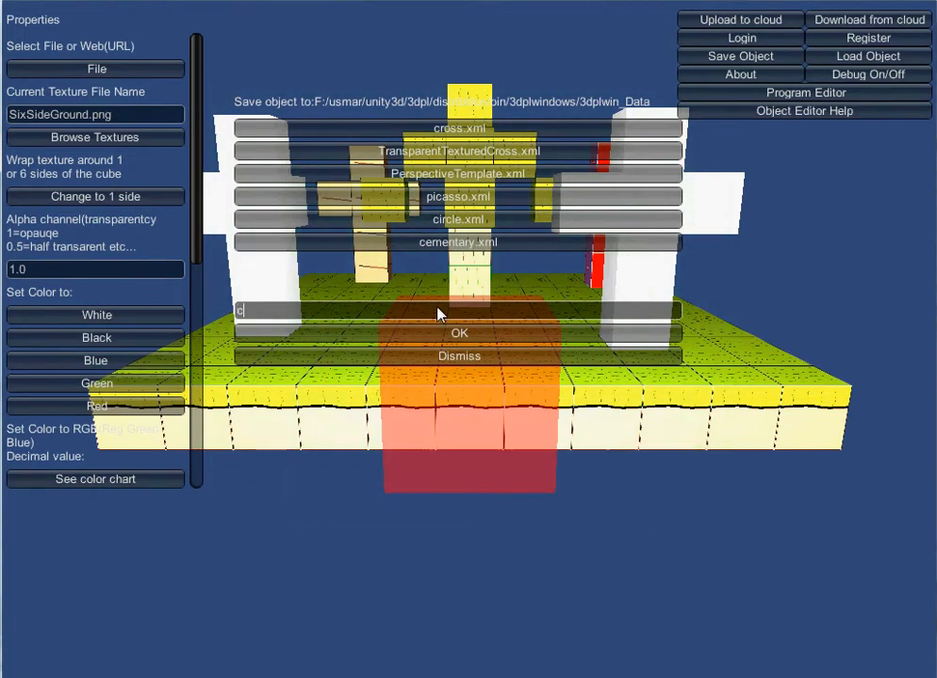
{"action": "type", "text": "ementary"}
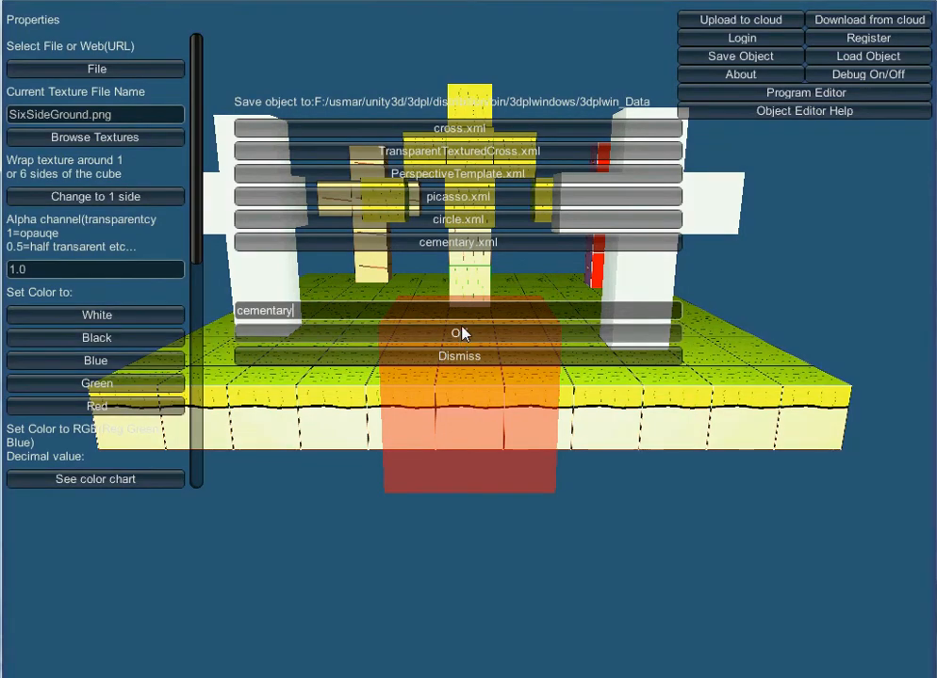
{"action": "left_click", "coordinate": [462, 334]}
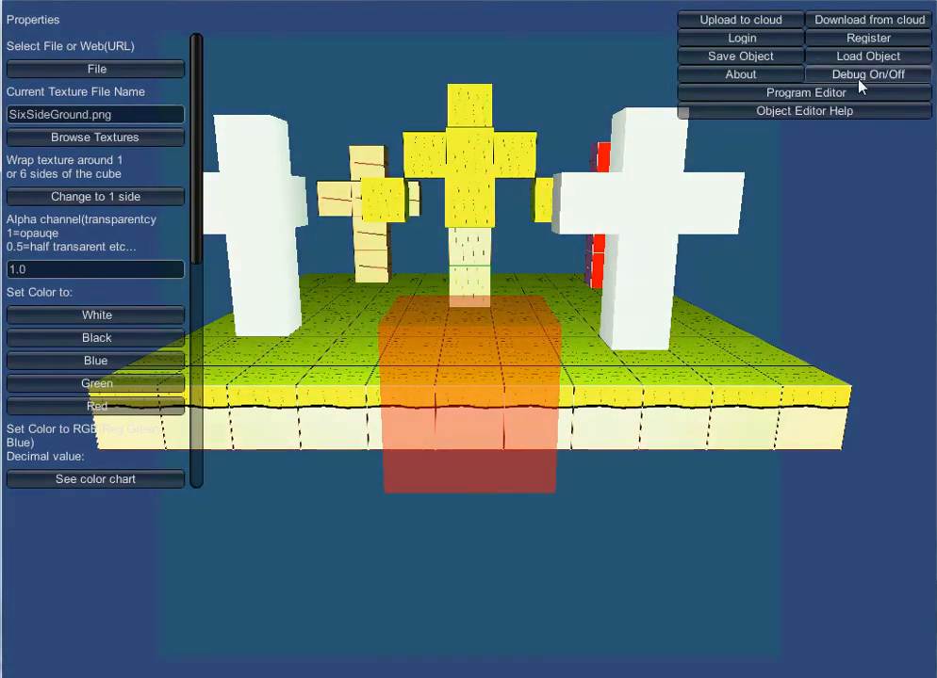
Load the cementary.xml object back into the editor.
{"action": "left_click", "coordinate": [875, 59]}
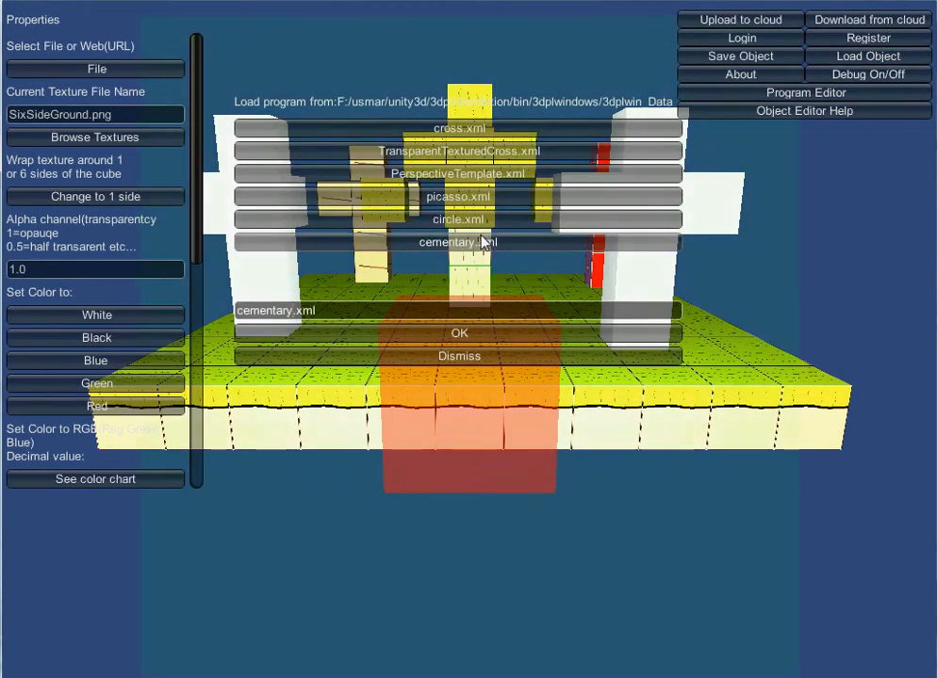
{"action": "left_click", "coordinate": [500, 331]}
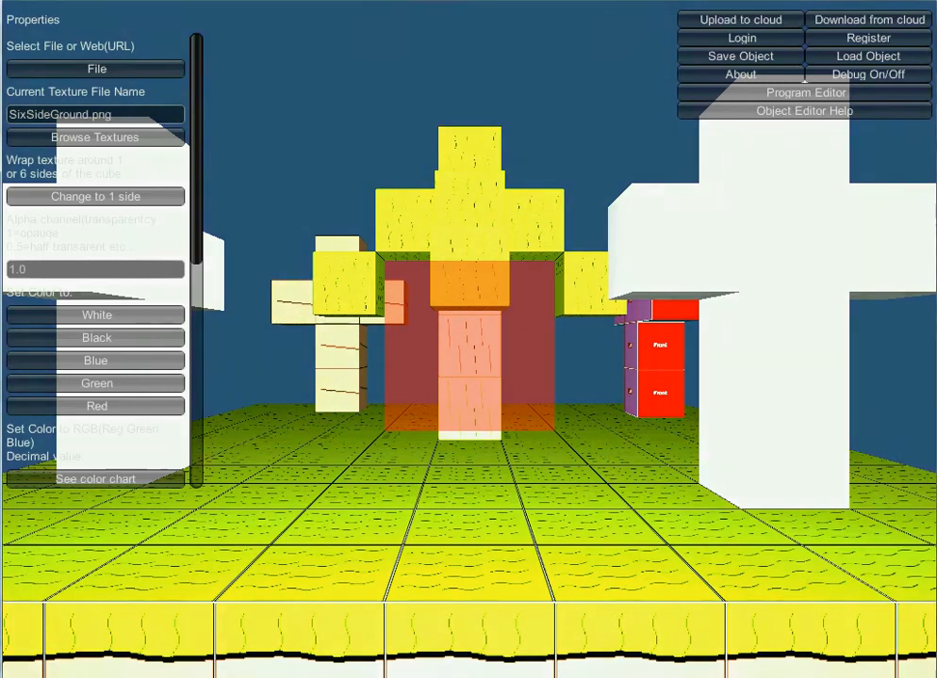
Switch to Paint to view the SixSideCubeTemplate and SixSideGround texture images.
{"action": "key", "text": "alt+Tab"}
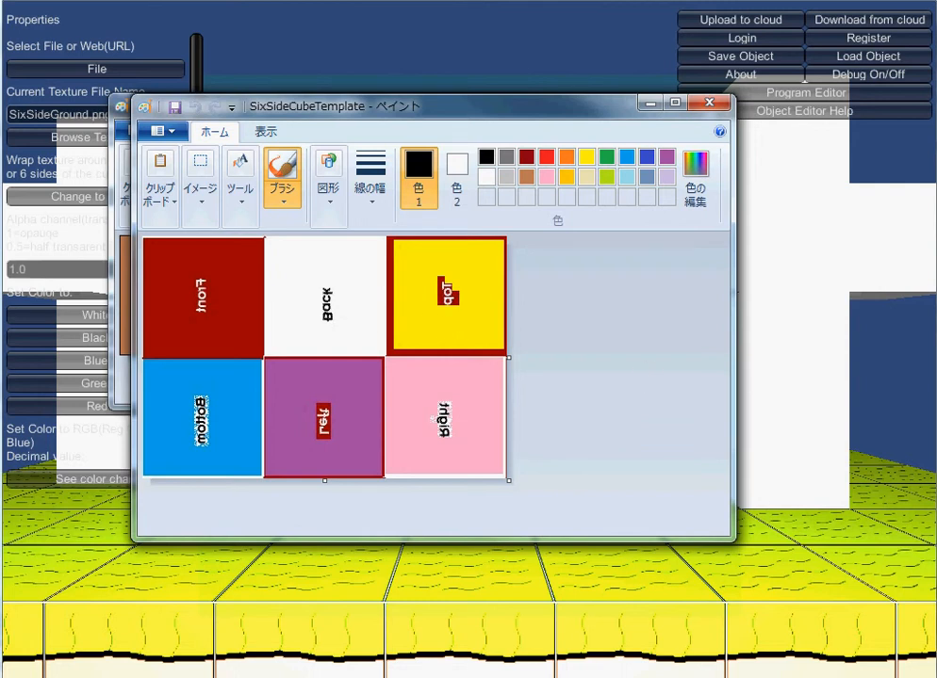
{"action": "key", "text": "alt+Tab"}
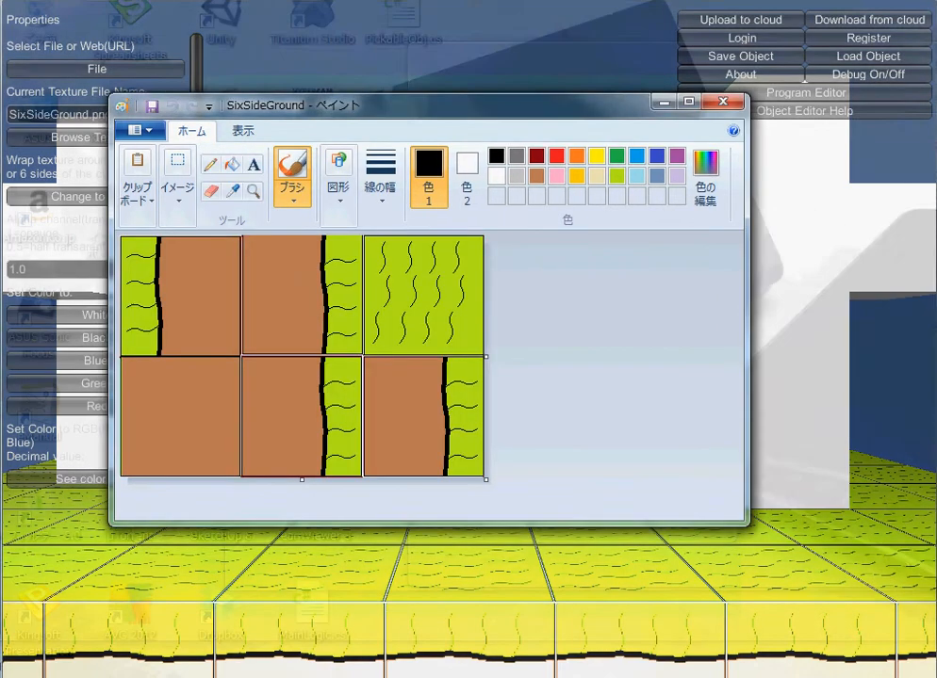